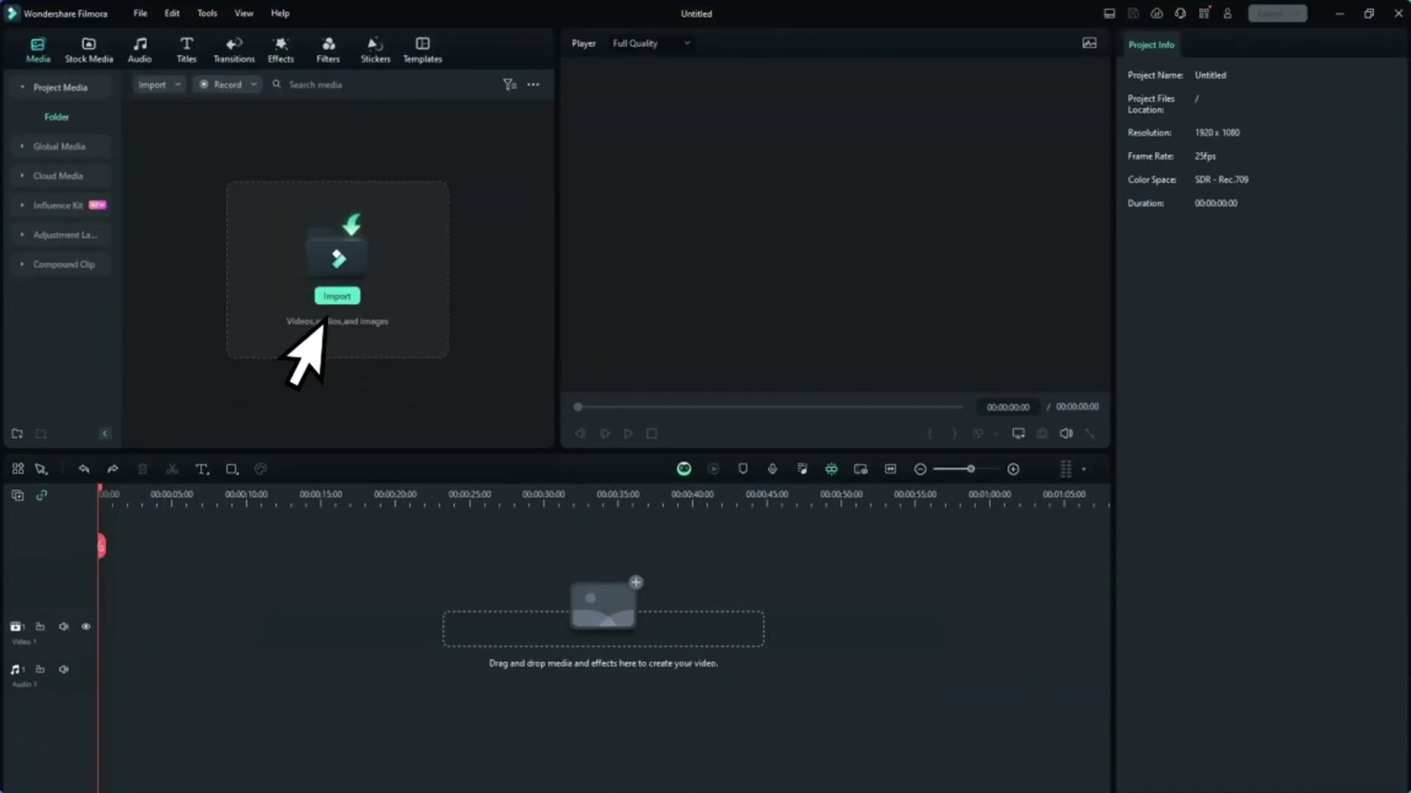
Step: Import Coastal reefs.mp4 and add the Landscape Background stock clip to the timeline
left_click(296, 325)
left_click(520, 395)
left_click(1122, 746)
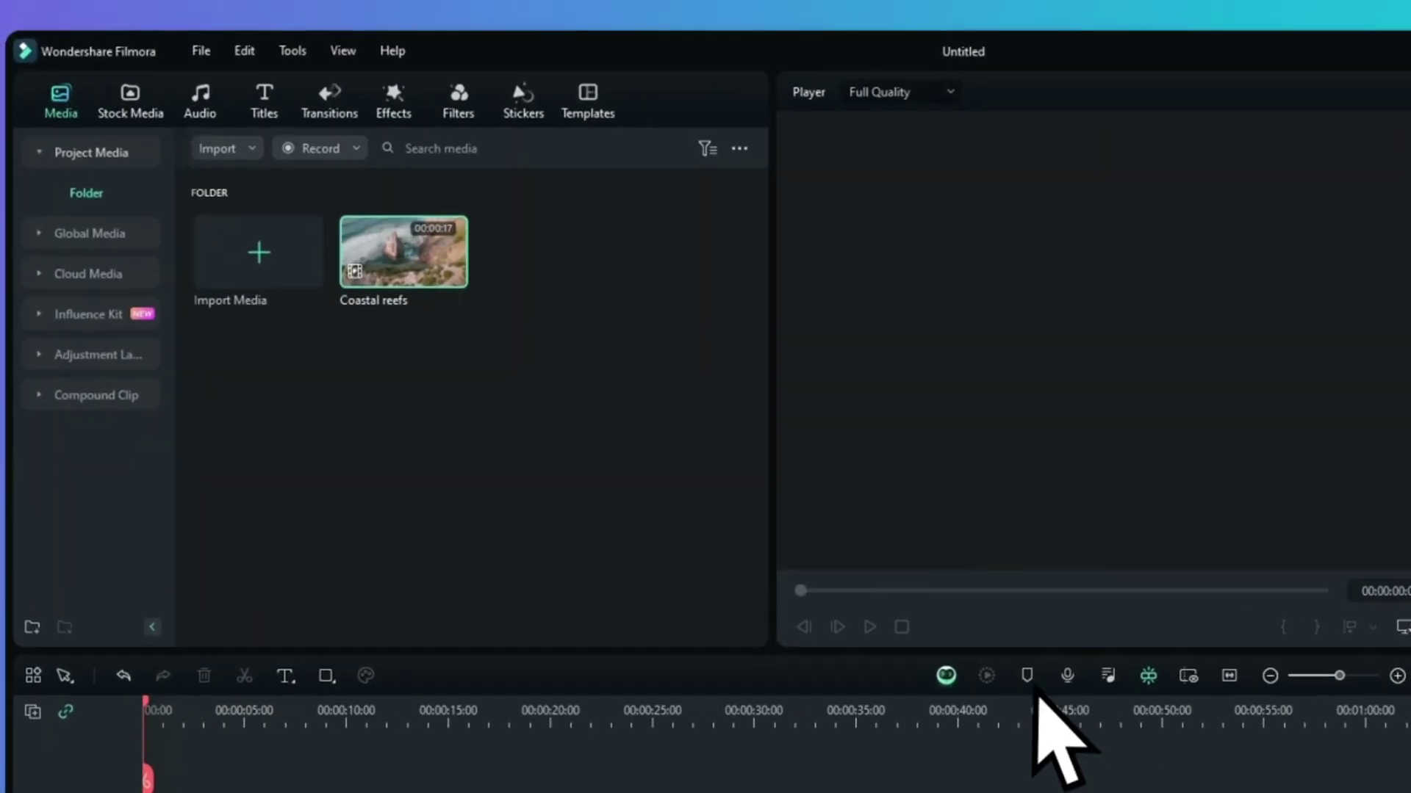
left_click(119, 96)
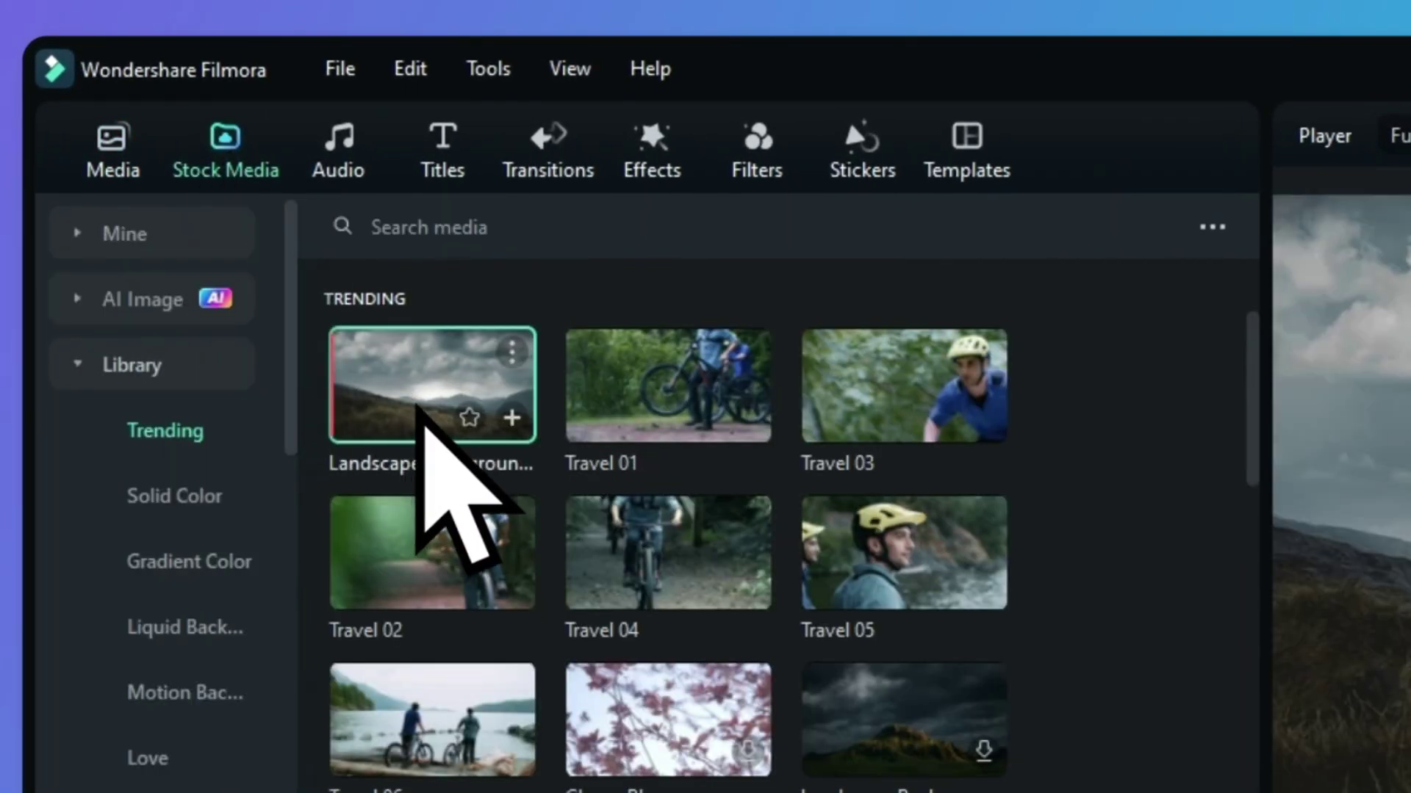
left_click_drag(419, 404, 176, 661)
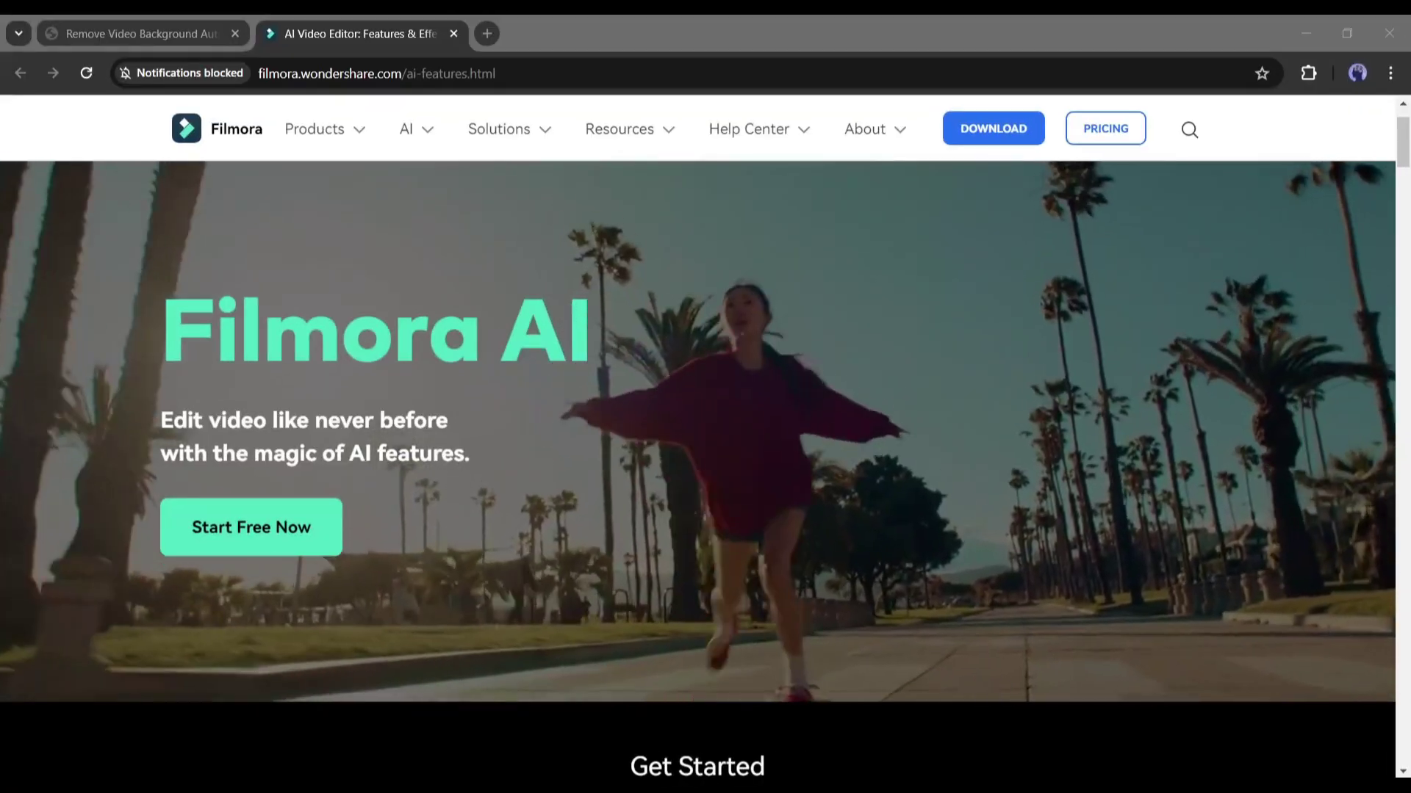
Step: Scroll through Filmora's AI features page to browse its AI editing tools
scroll(755, 397, "down", 15)
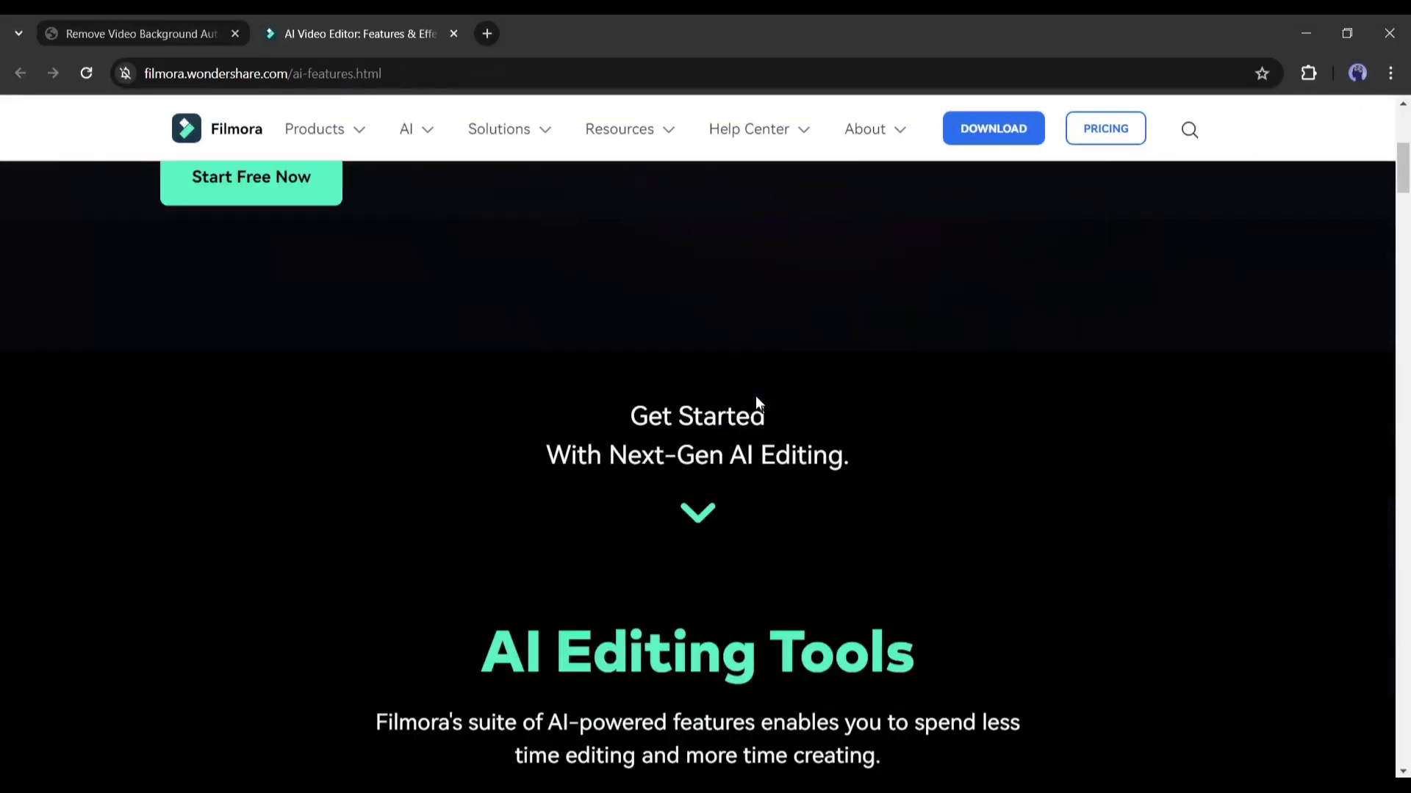
scroll(755, 397, "down", 18)
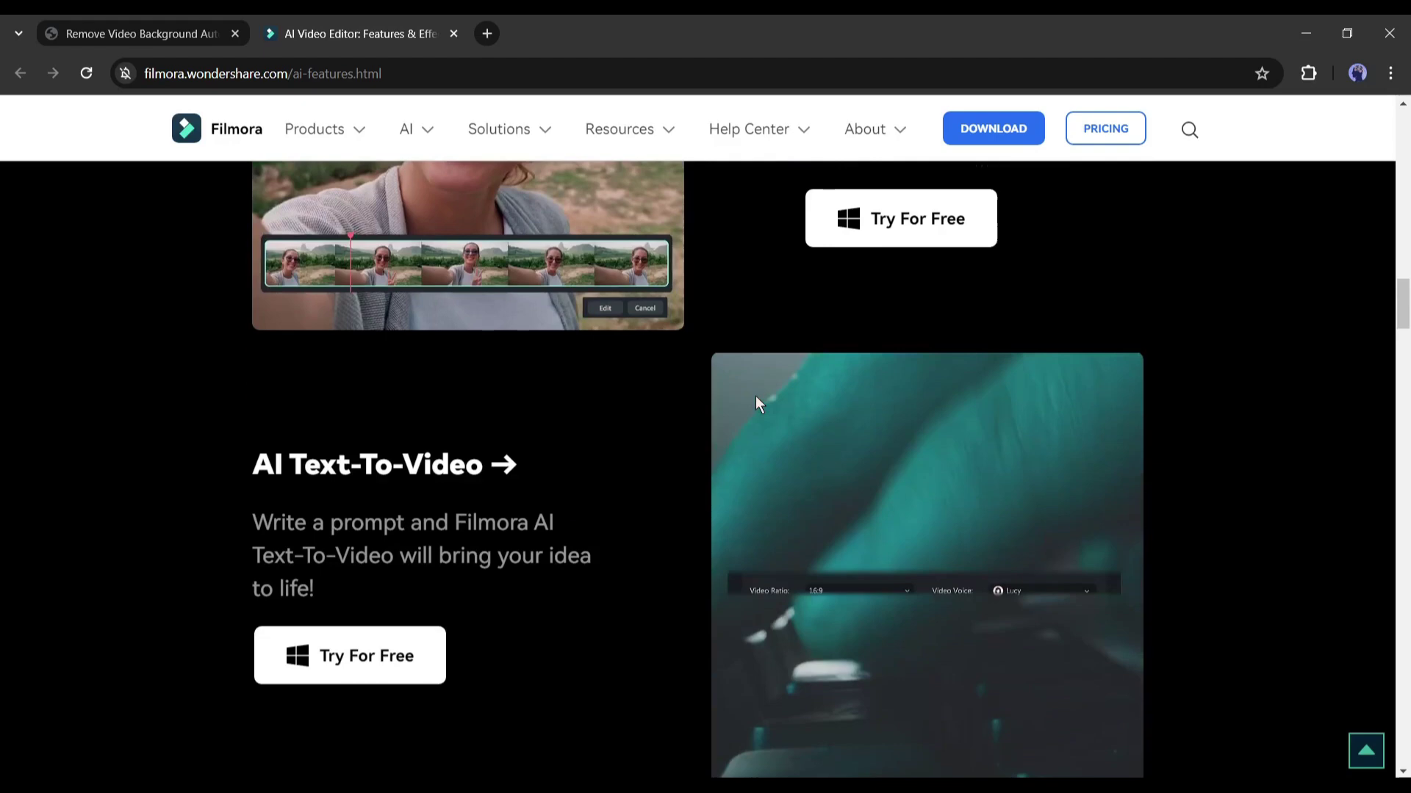
scroll(755, 395, "down", 3)
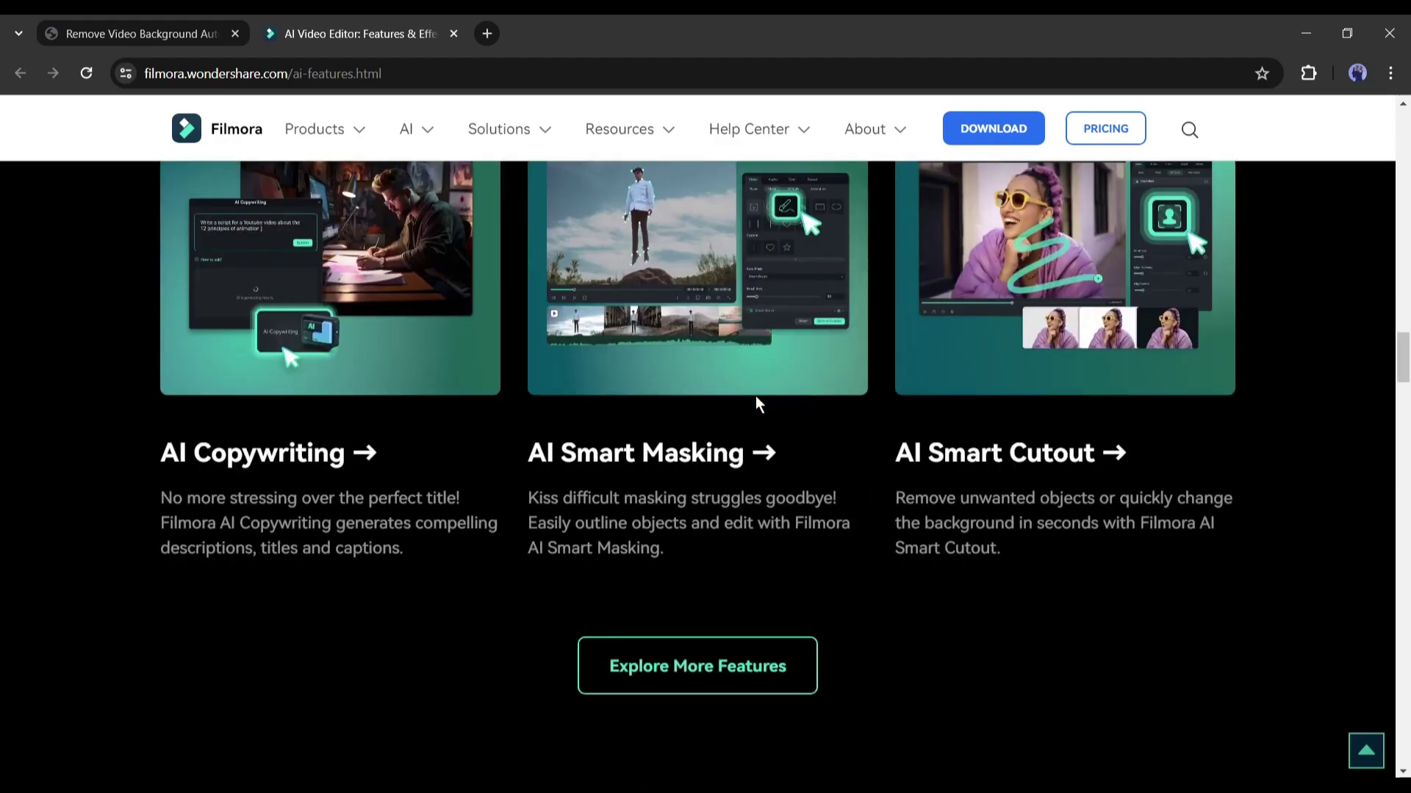
scroll(755, 397, "up", 12)
scroll(717, 429, "down", 6)
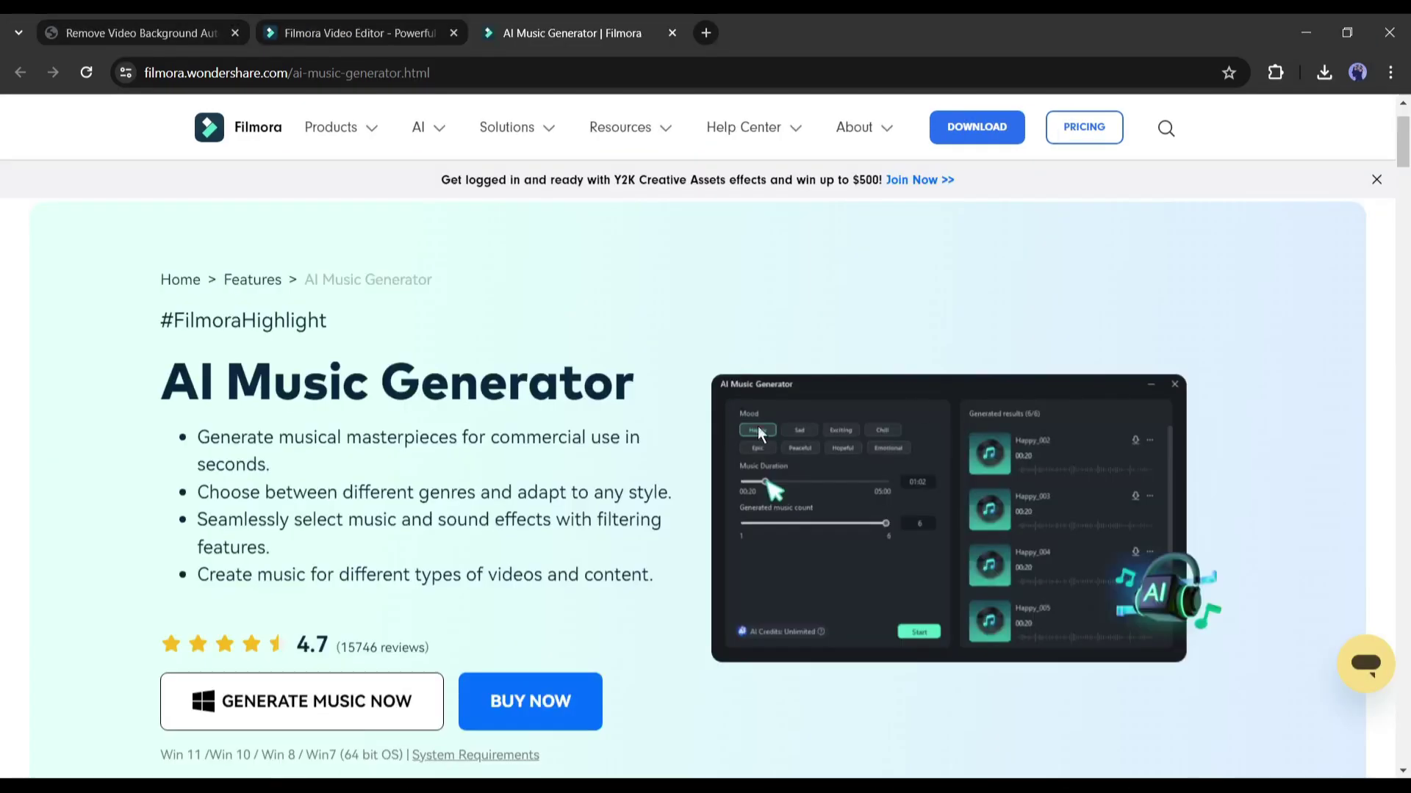
scroll(850, 401, "down", 14)
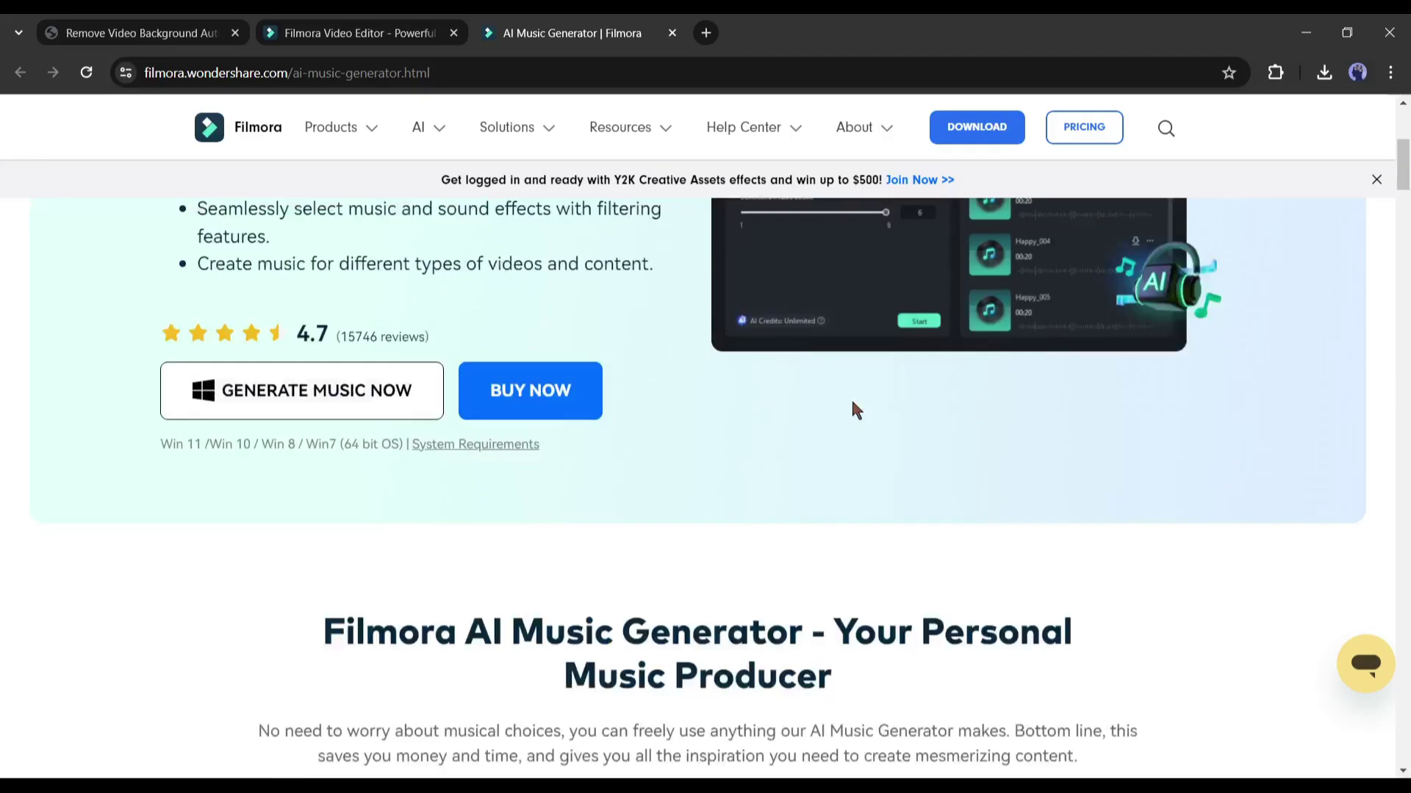
scroll(945, 393, "down", 8)
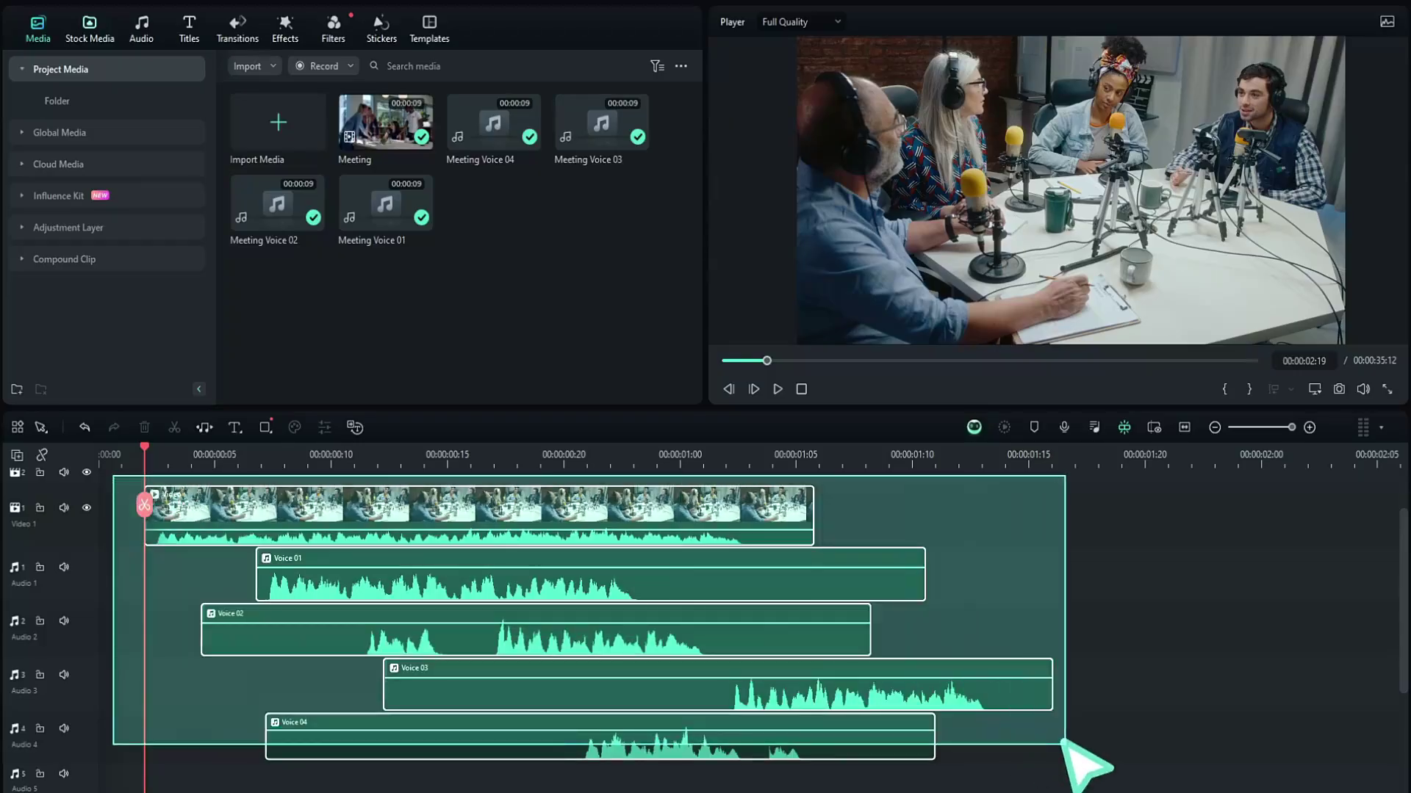
Step: Marquee-select the meeting video and four voice clips, then open their right-click menu
left_click_drag(1063, 744, 1058, 742)
right_click(671, 710)
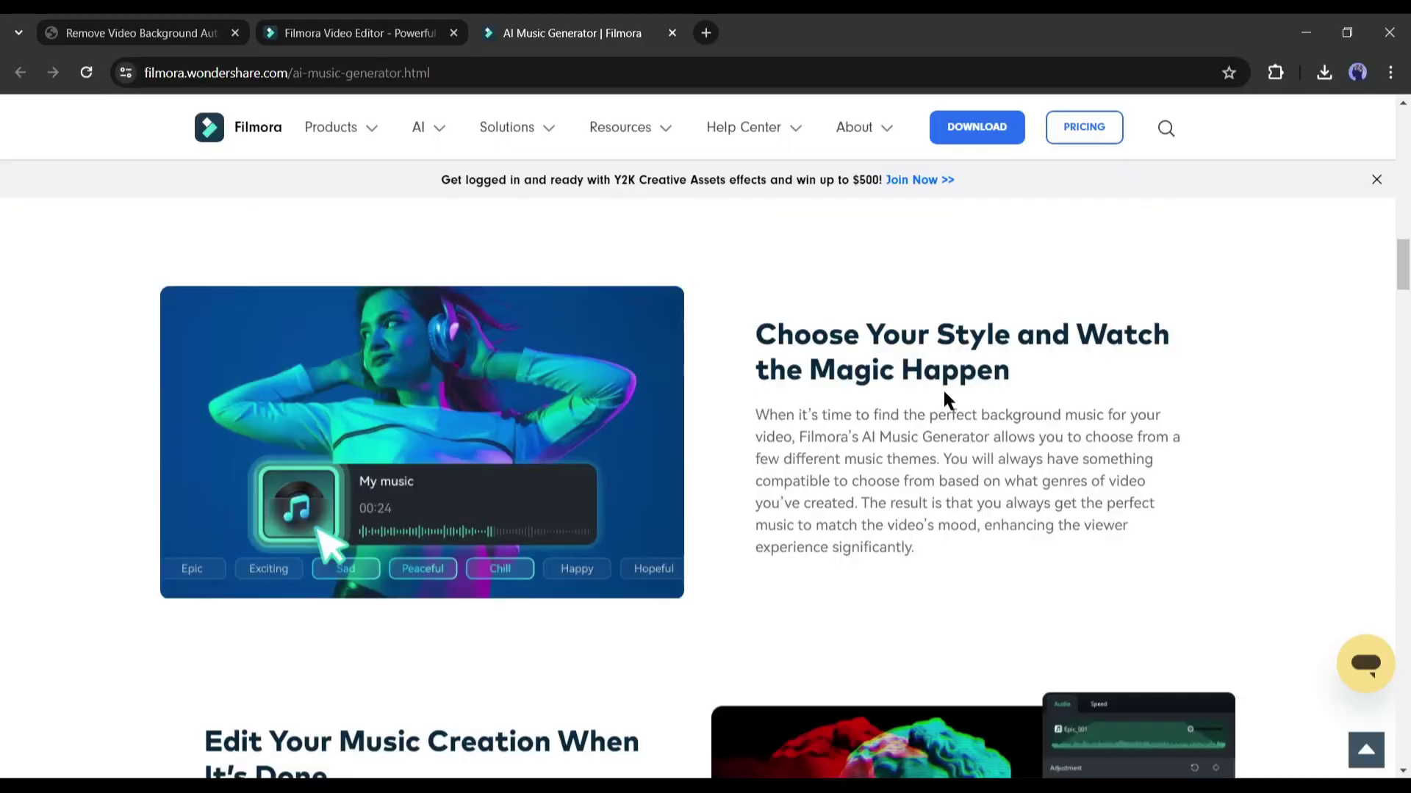
scroll(944, 401, "down", 4)
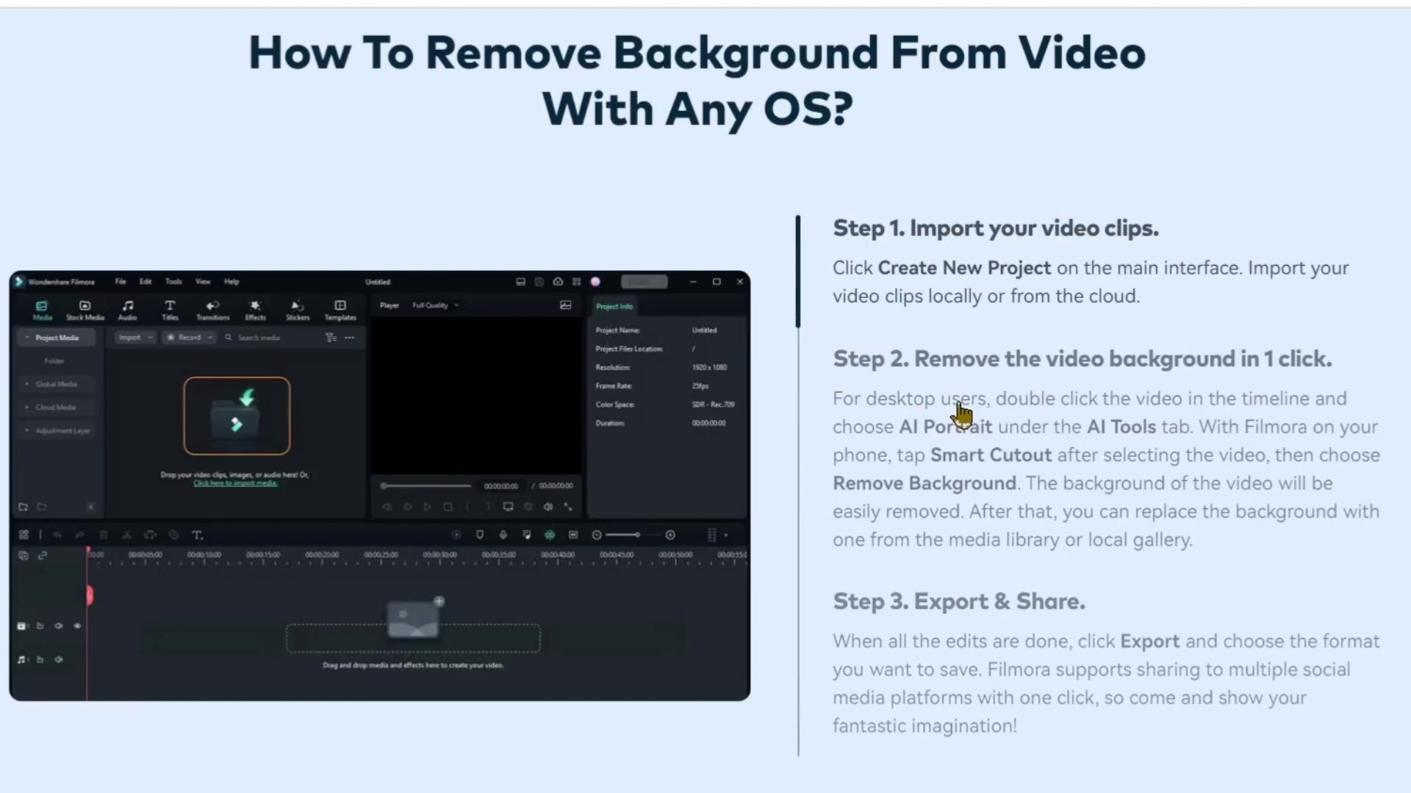
Step: Expand Step 2 and Step 3 of the Remove Video Background guide
left_click(1152, 426)
scroll(1340, 449, "down", 2)
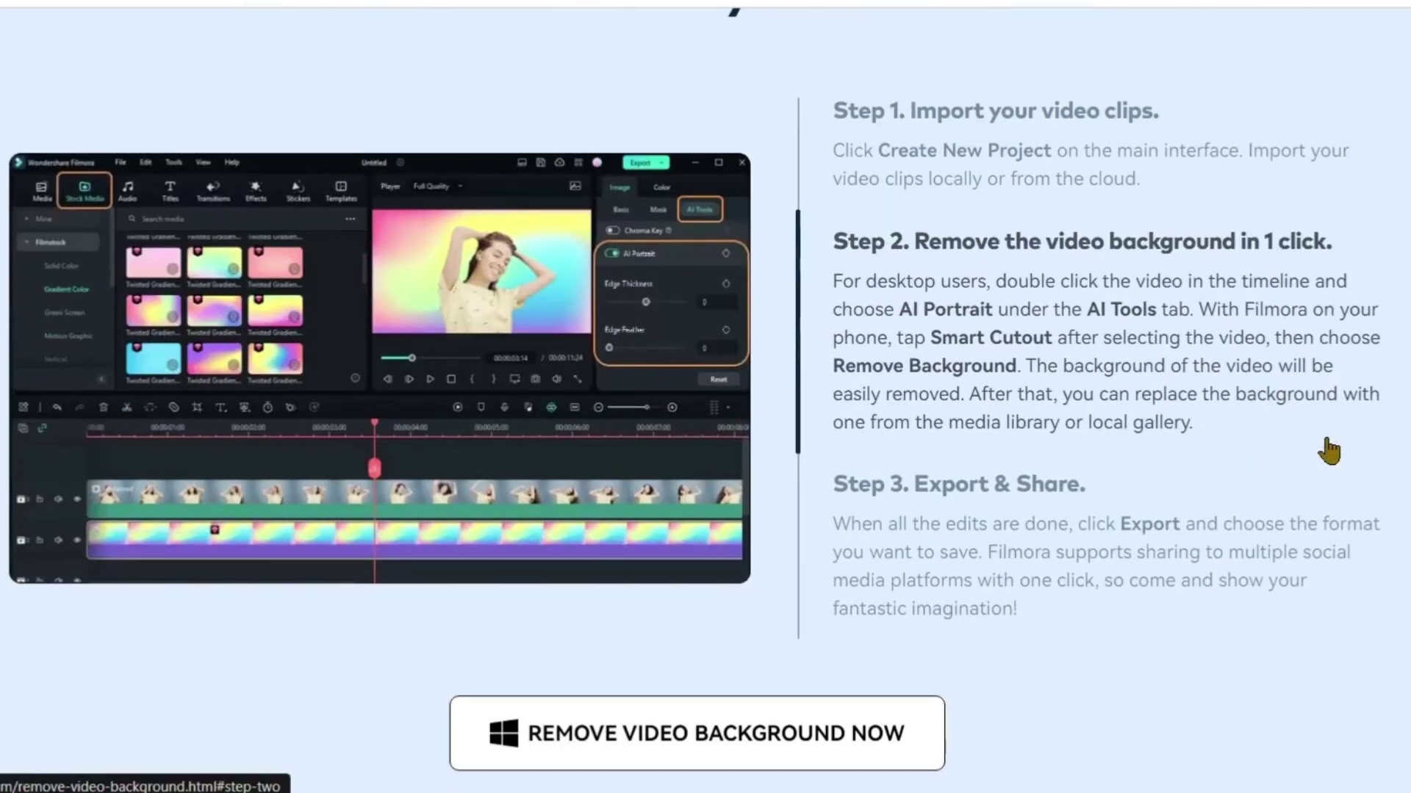
left_click(1184, 523)
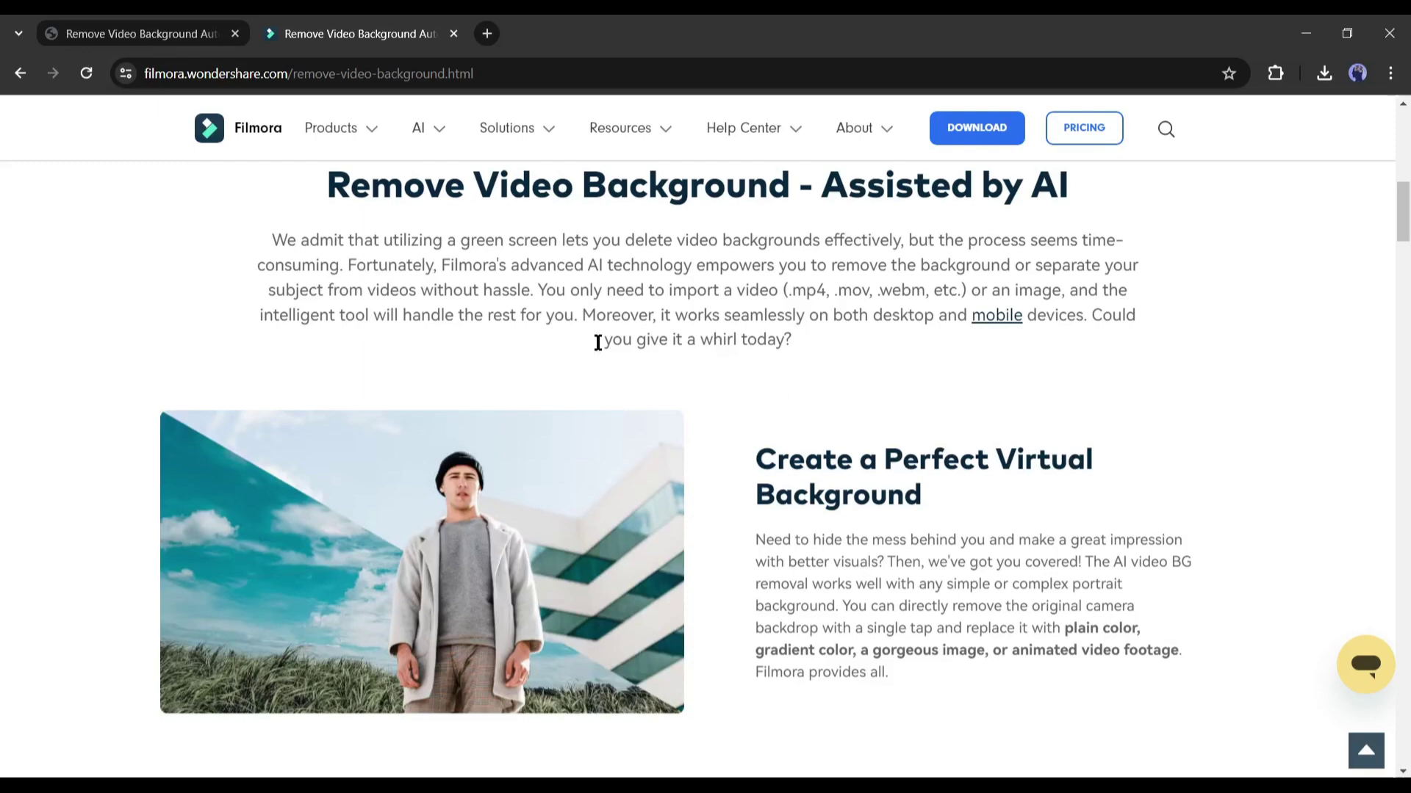
Step: Scroll down the AI Vocal Remover page and show its first how-to step
scroll(740, 413, "down", 5)
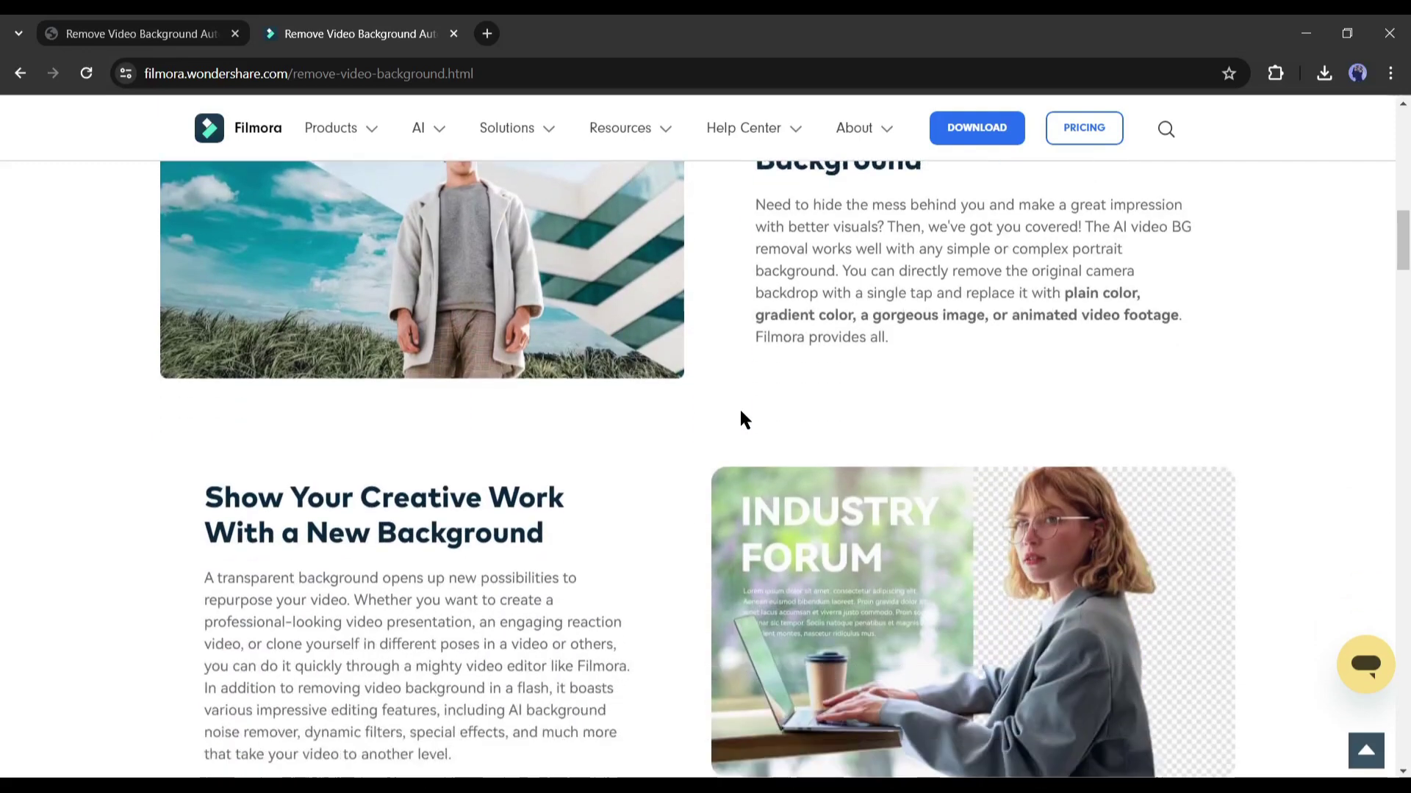
scroll(741, 417, "down", 1)
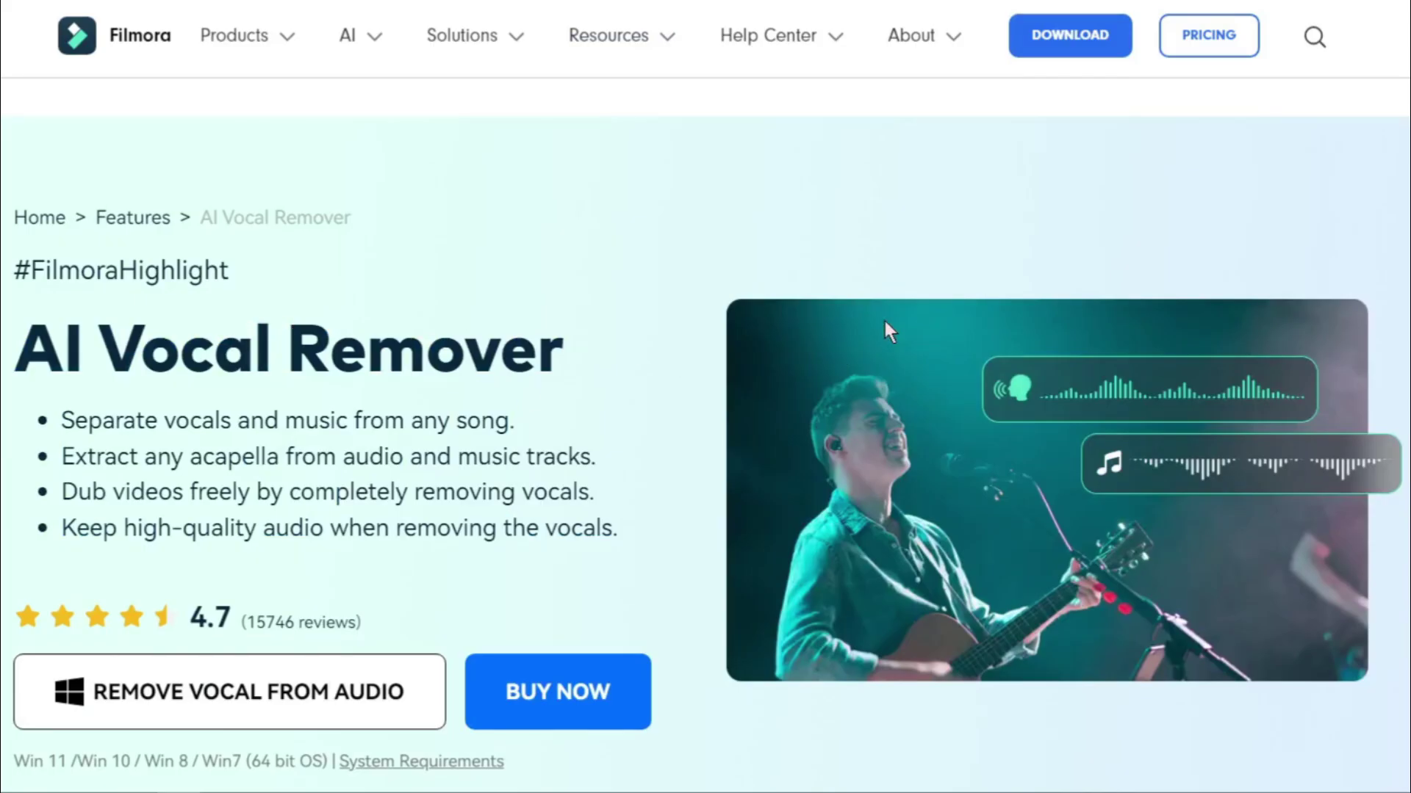
scroll(820, 437, "down", 12)
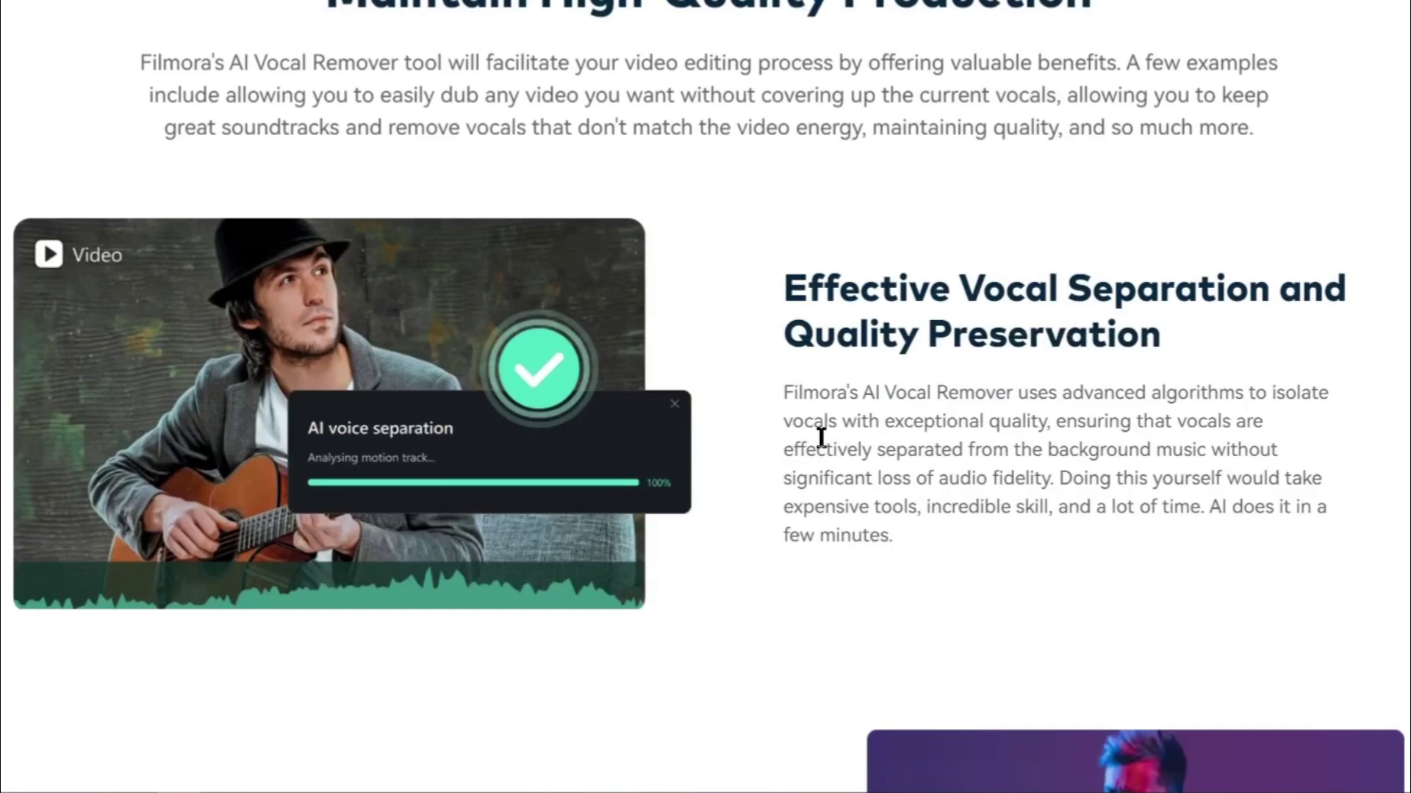
scroll(820, 438, "down", 7)
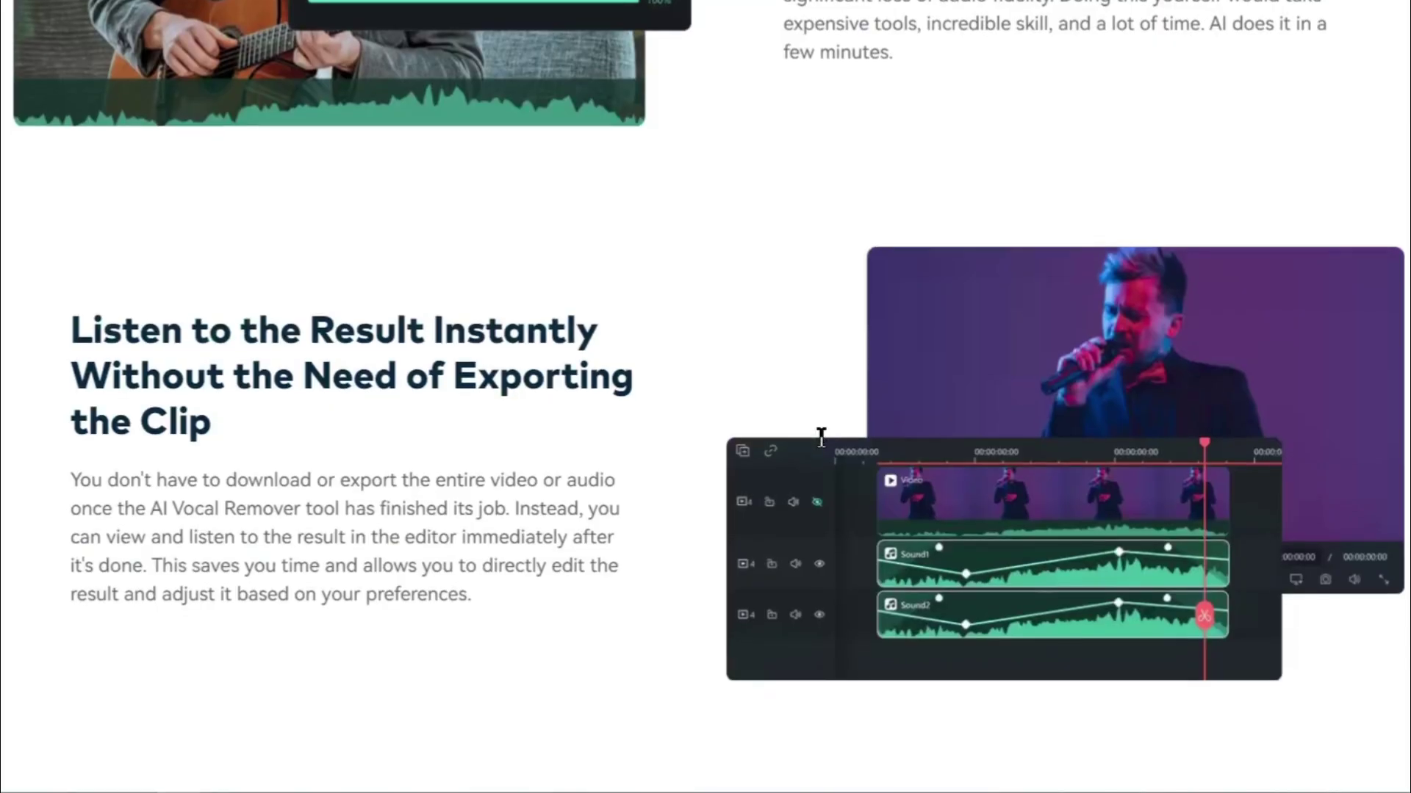
scroll(821, 438, "down", 3)
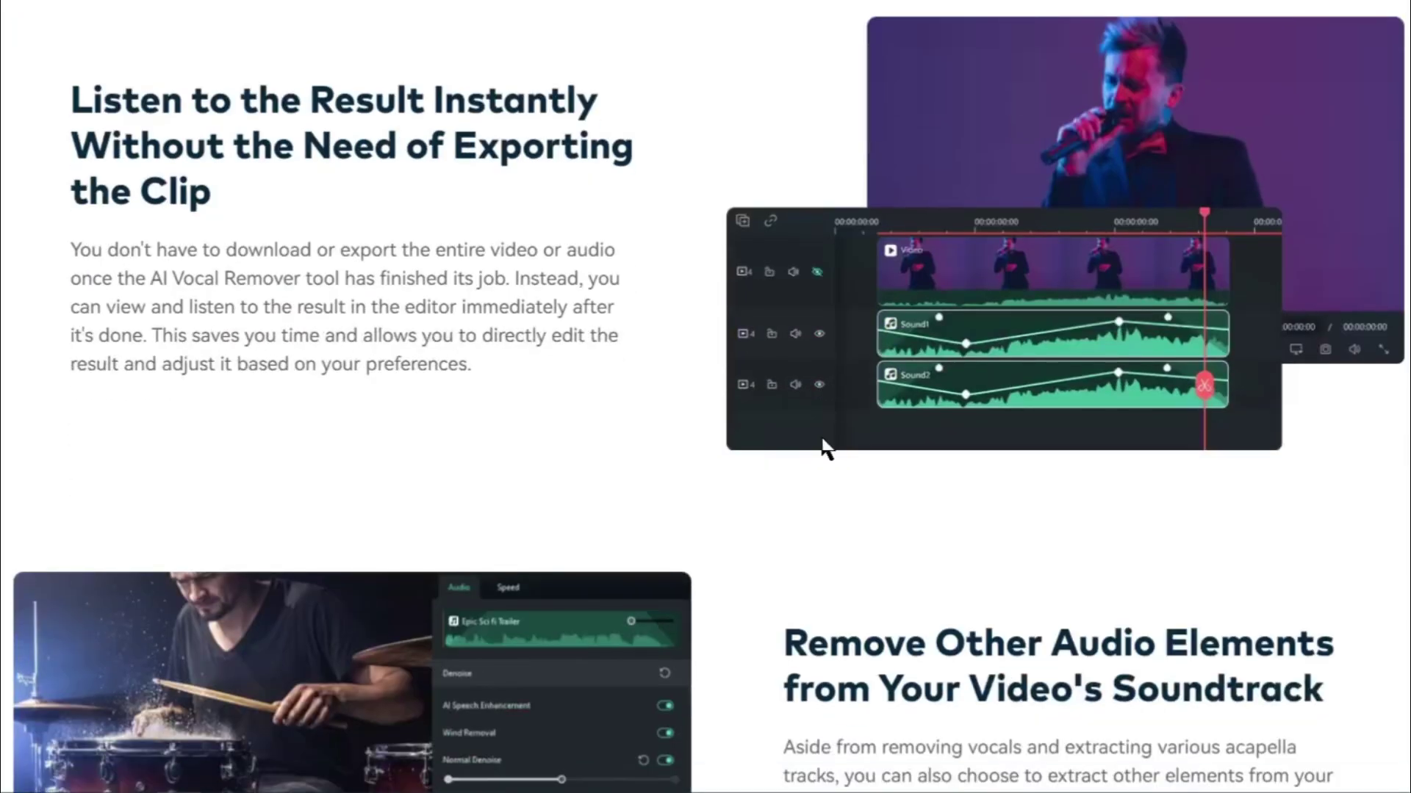
scroll(823, 445, "down", 4)
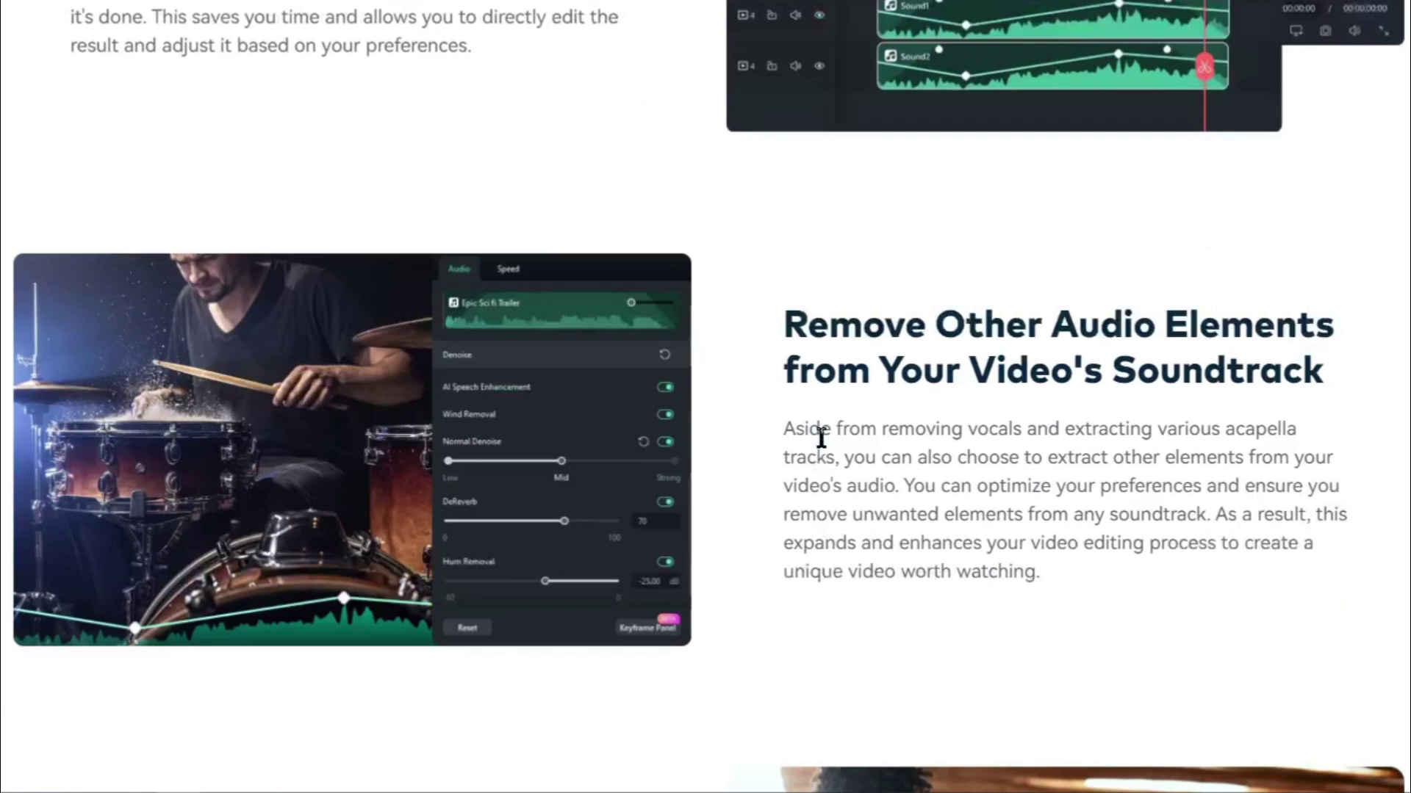
scroll(821, 438, "down", 5)
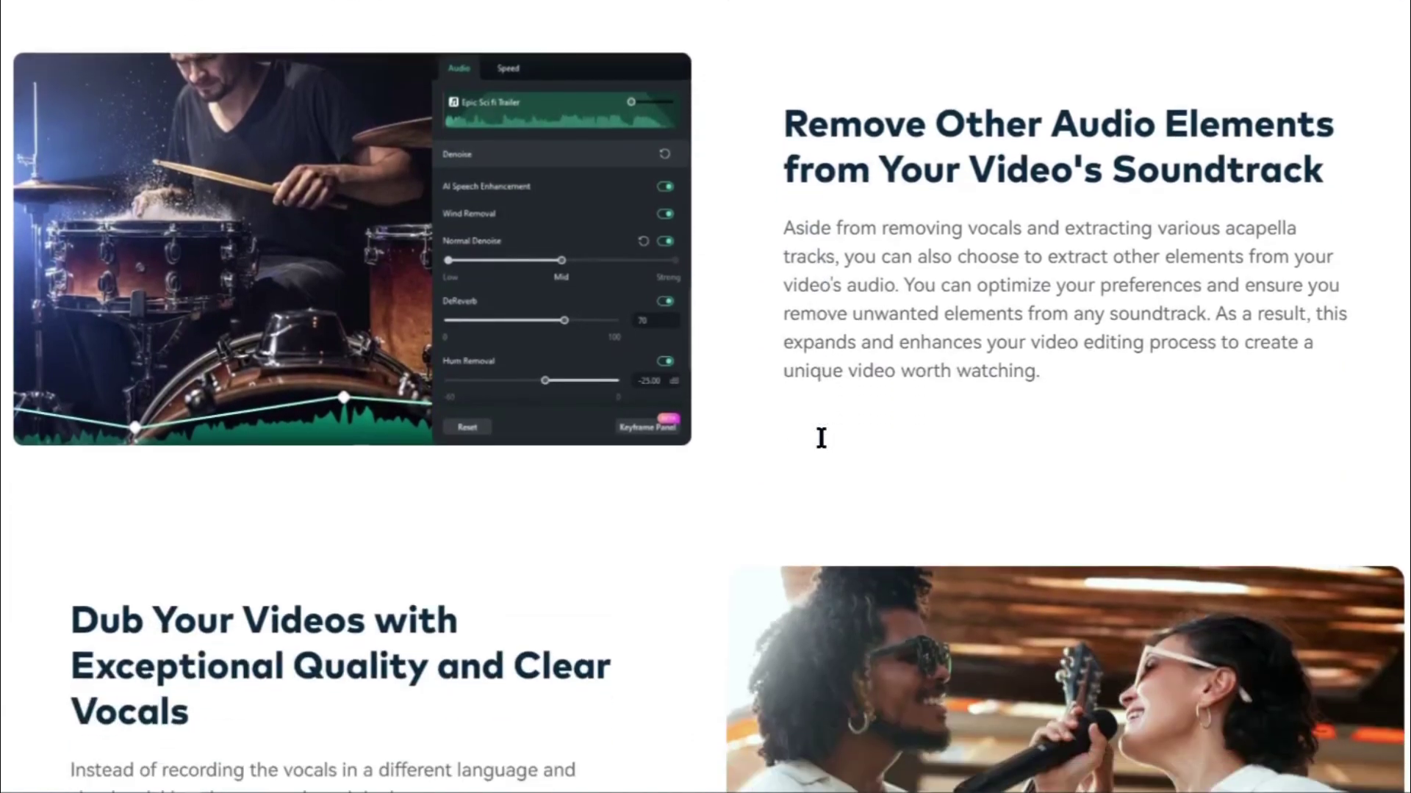
scroll(821, 438, "down", 2)
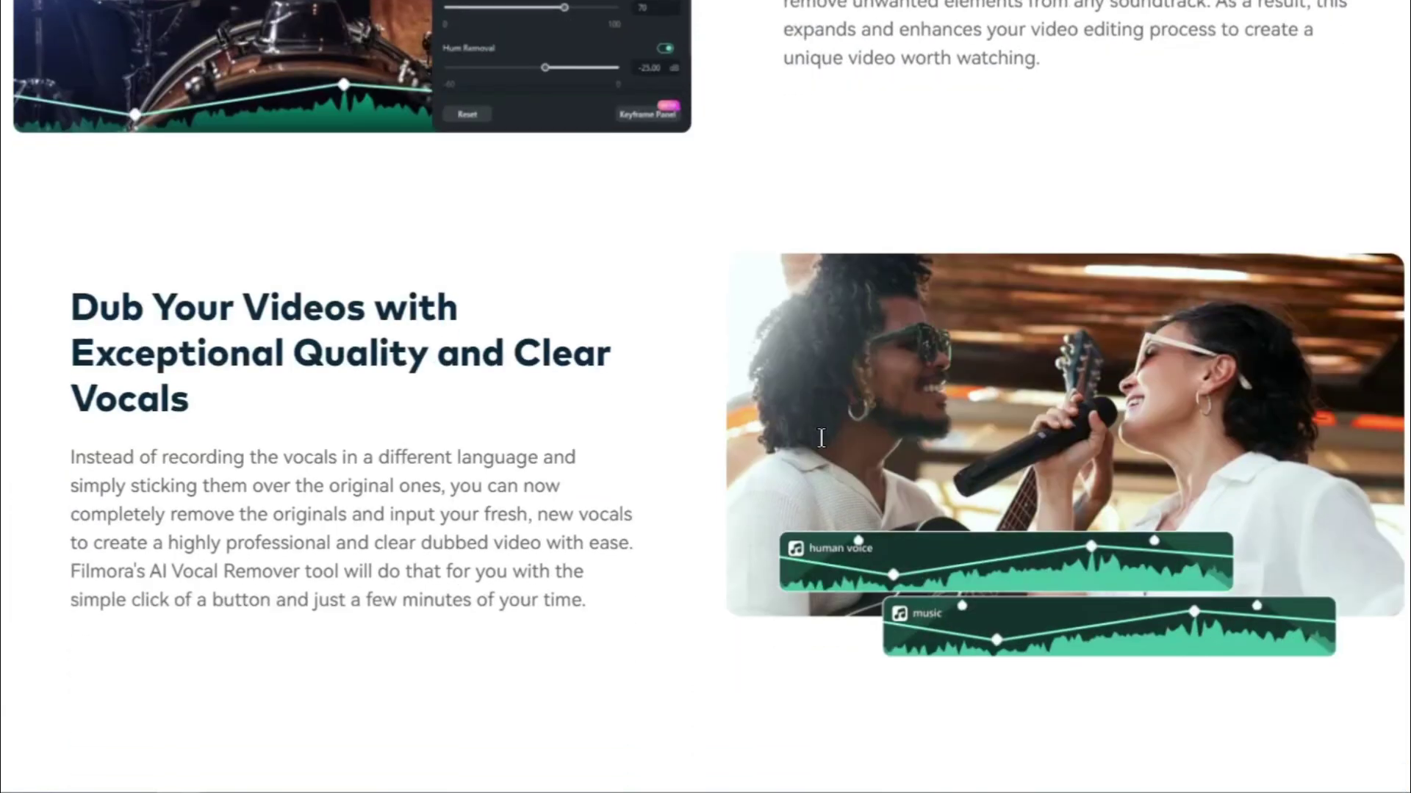
scroll(822, 439, "down", 5)
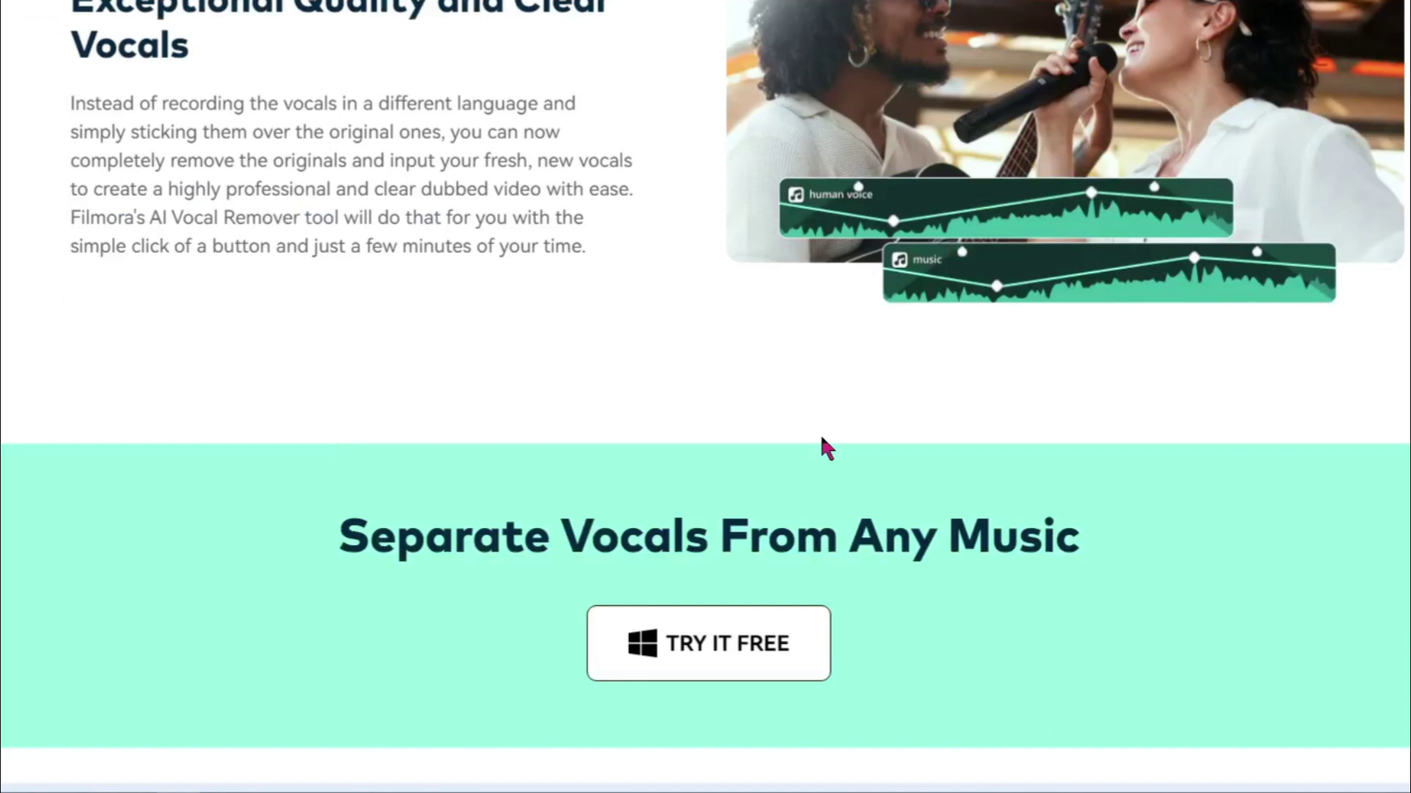
scroll(821, 439, "down", 9)
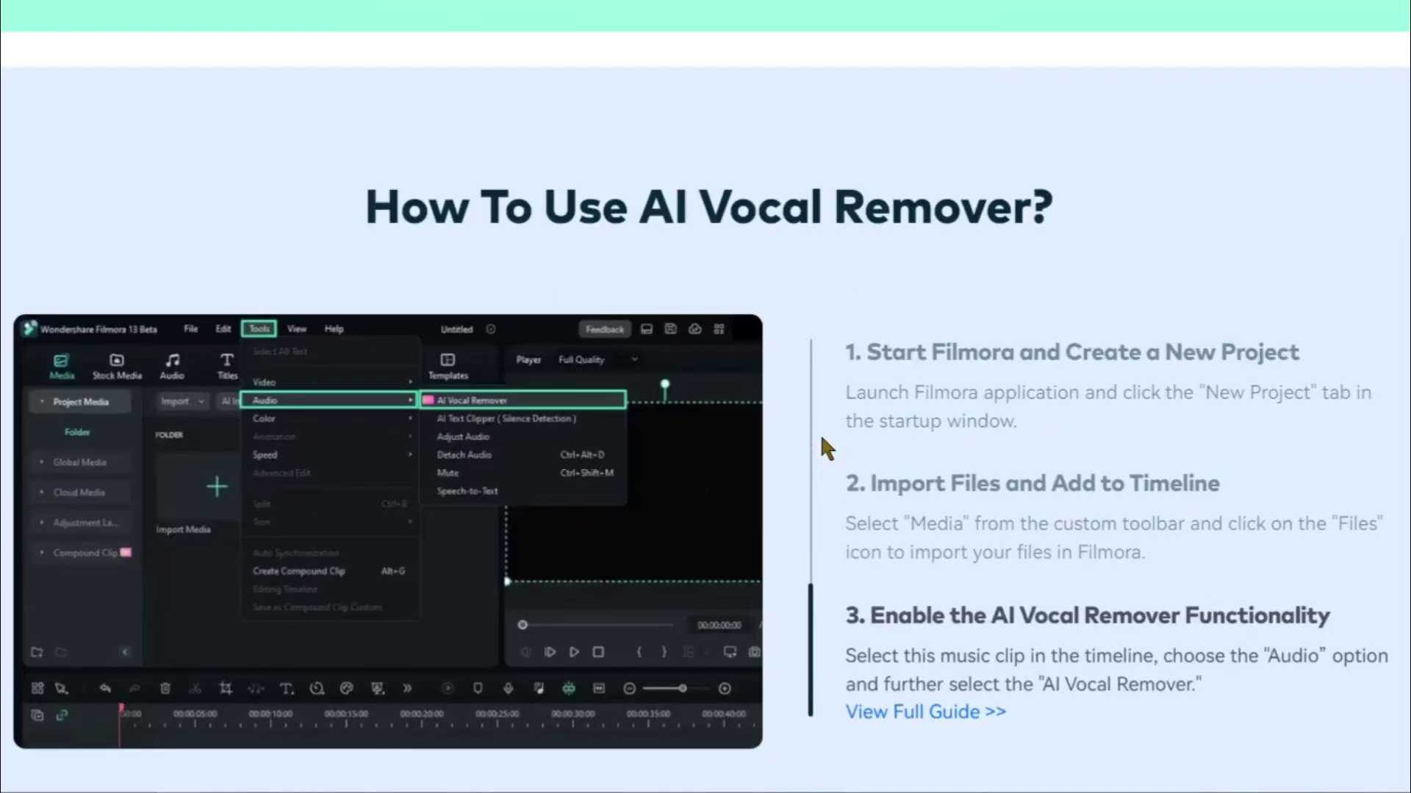
left_click(879, 438)
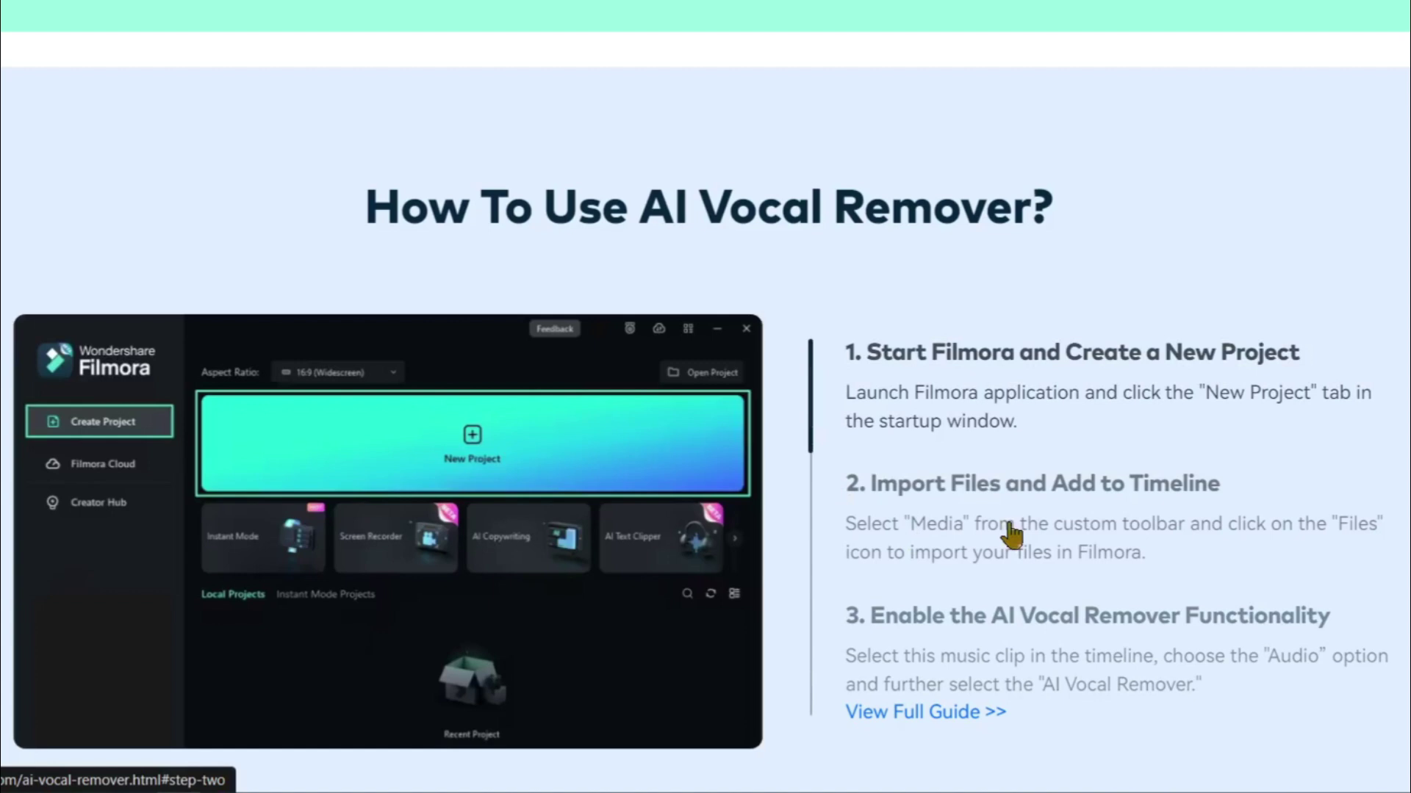
Step: View the vocal remover's import-files step, then start the free Filmora download
left_click(1033, 539)
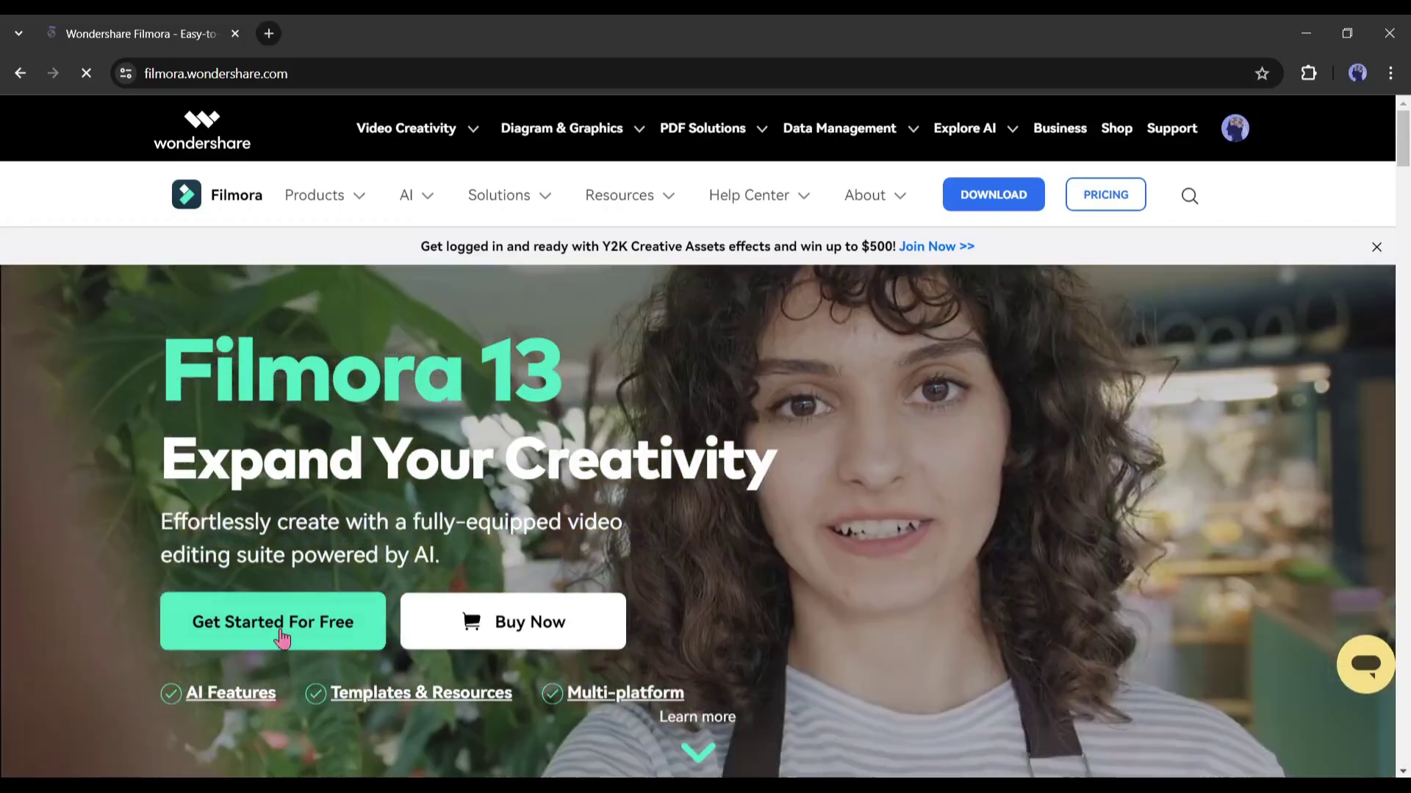
left_click(284, 637)
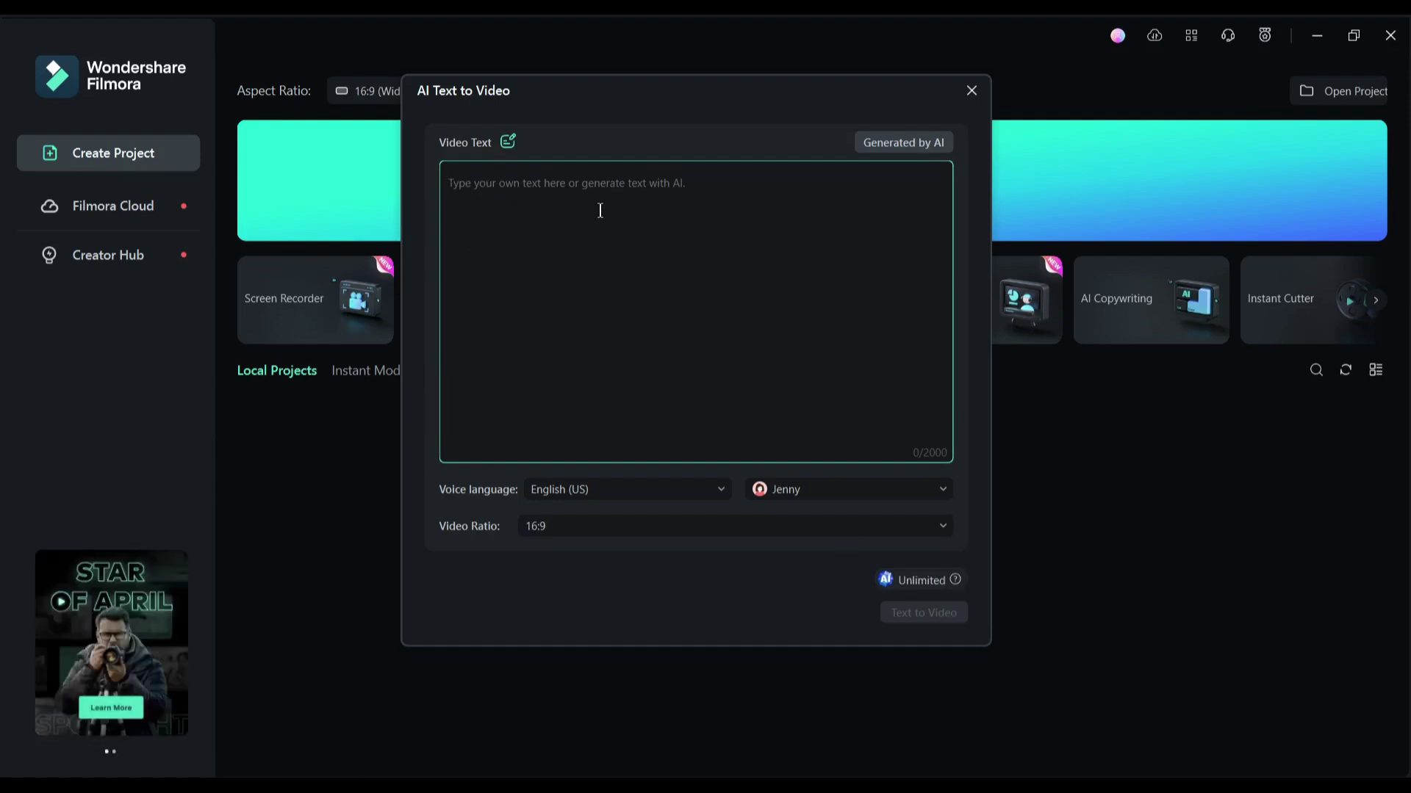
Step: Generate an informative script on 'Top 5 Most Beautiful Sea beach in the World', about 10 minutes
left_click(899, 140)
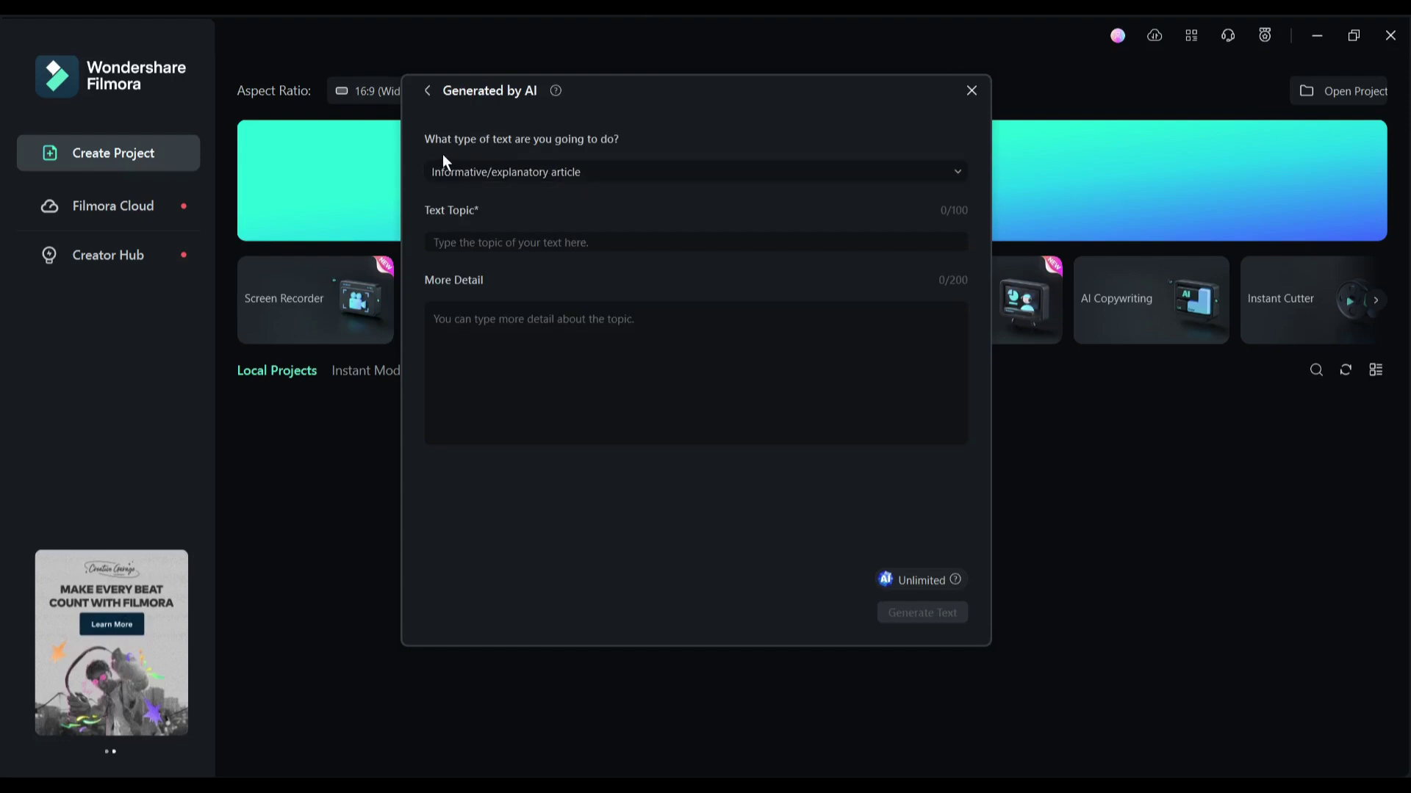
left_click(582, 174)
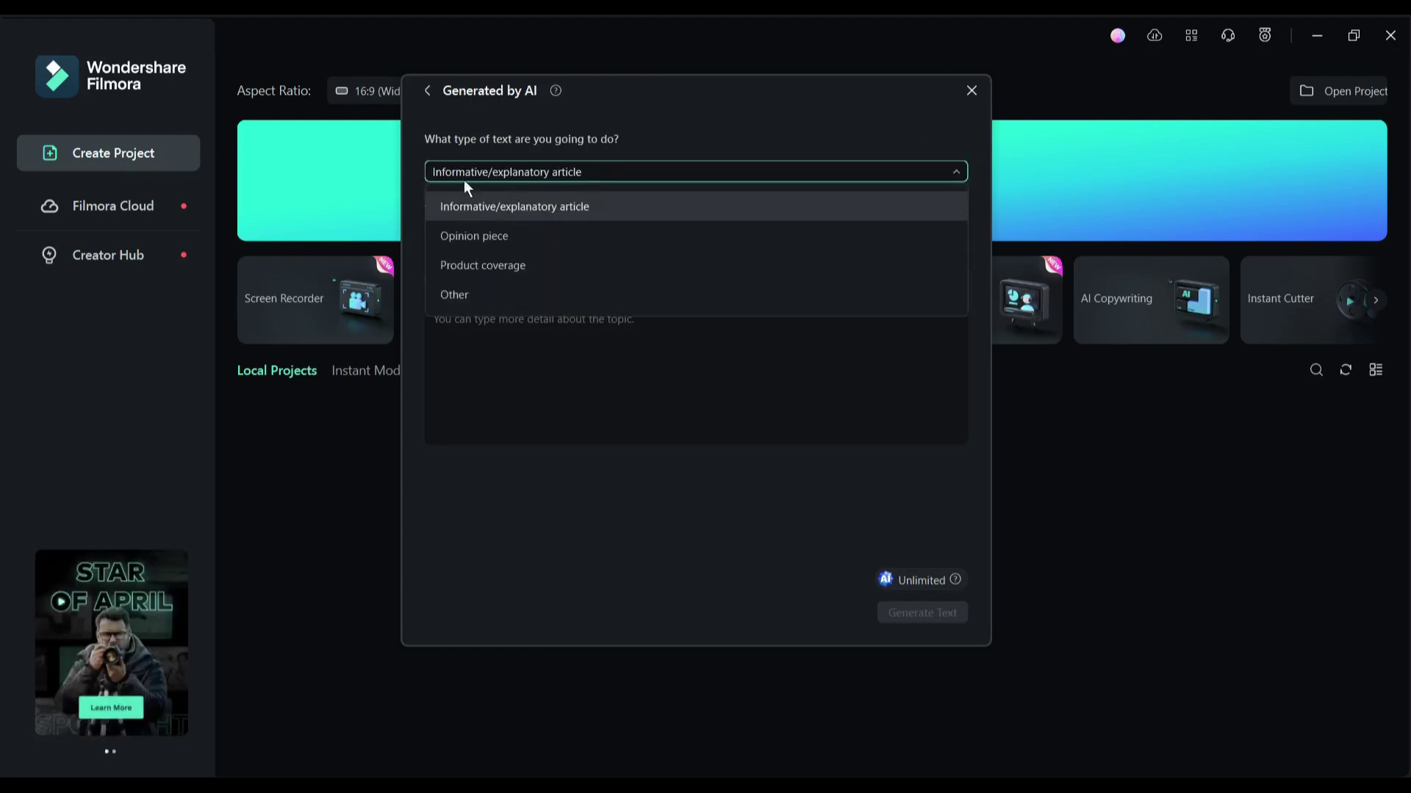
left_click(512, 209)
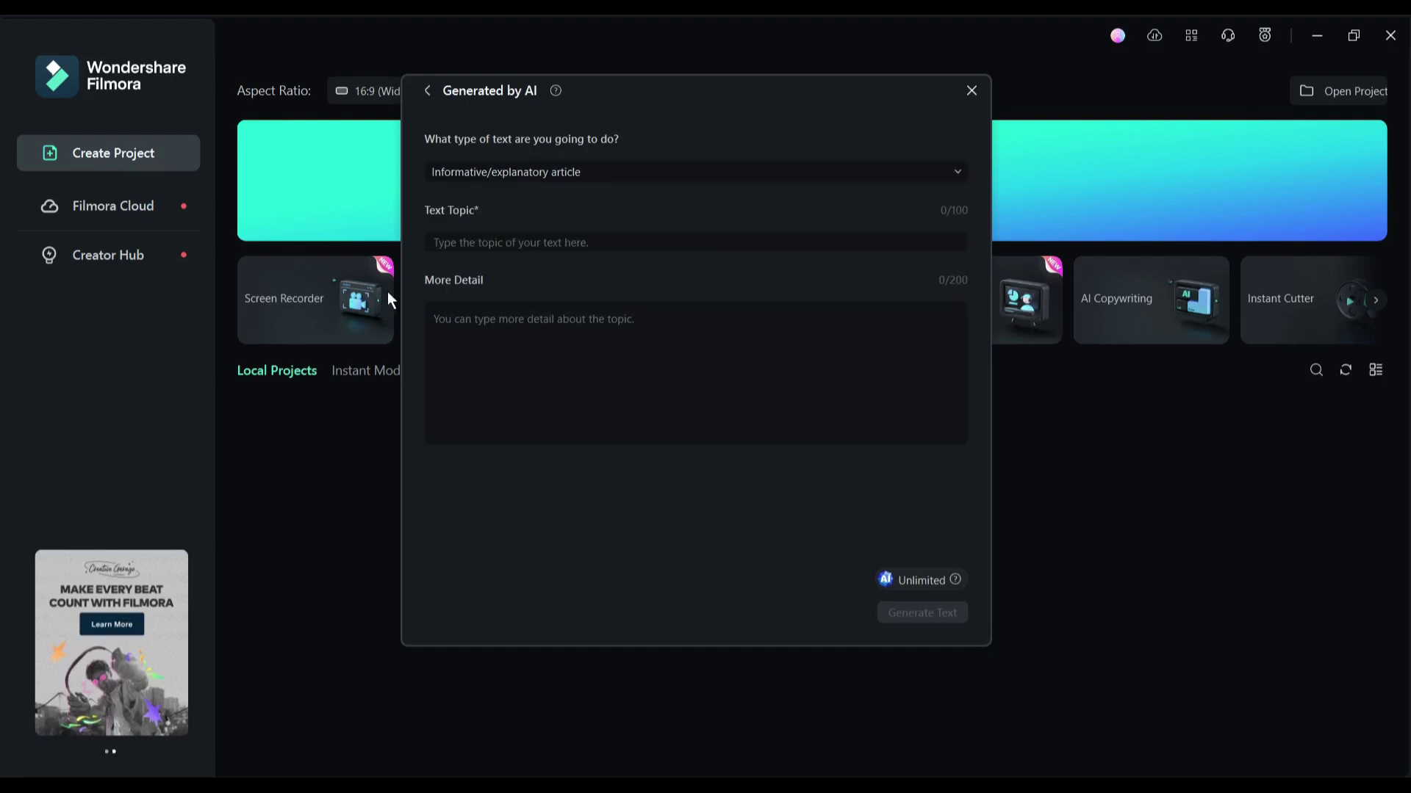
left_click(559, 237)
type("Top 5 Most Beau")
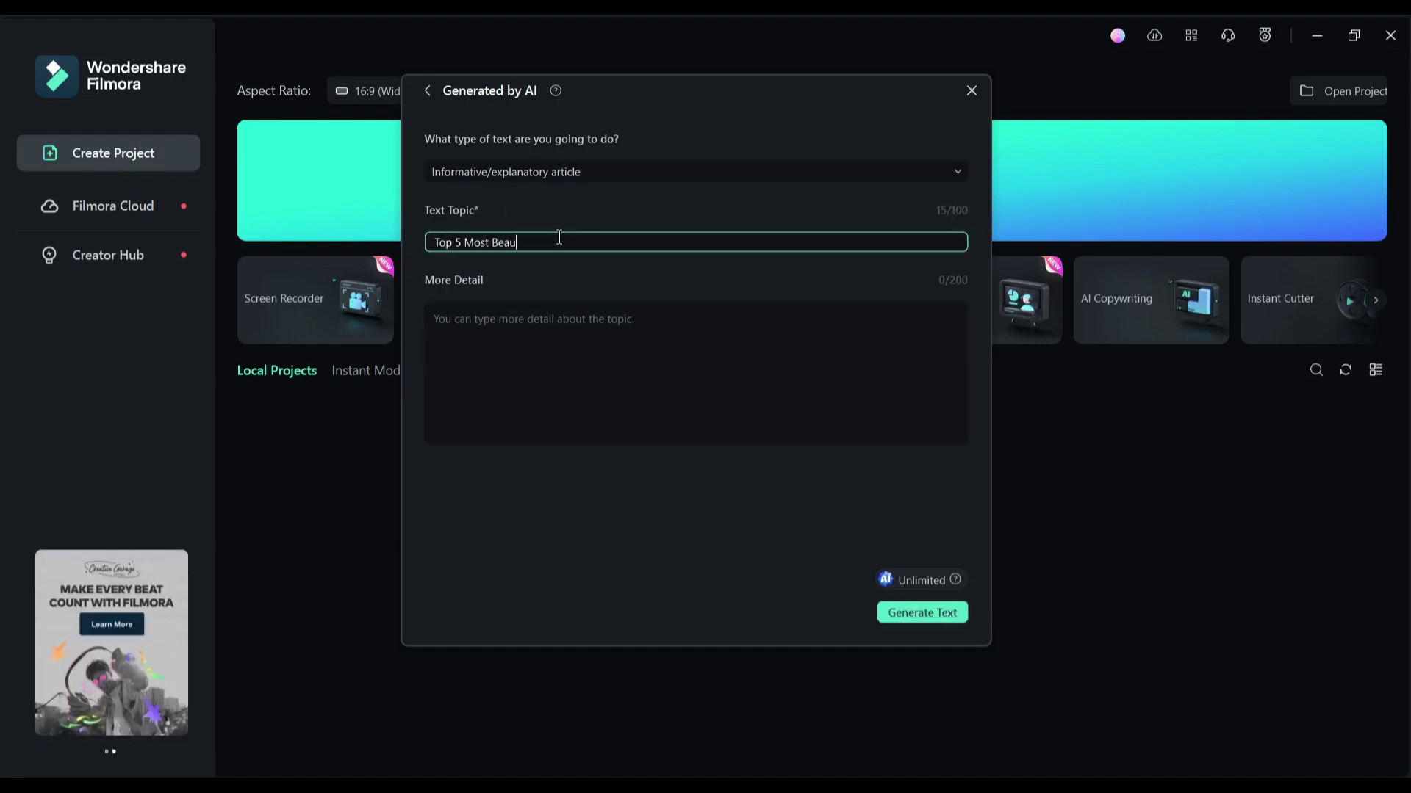
type("tiful Sea beach i9")
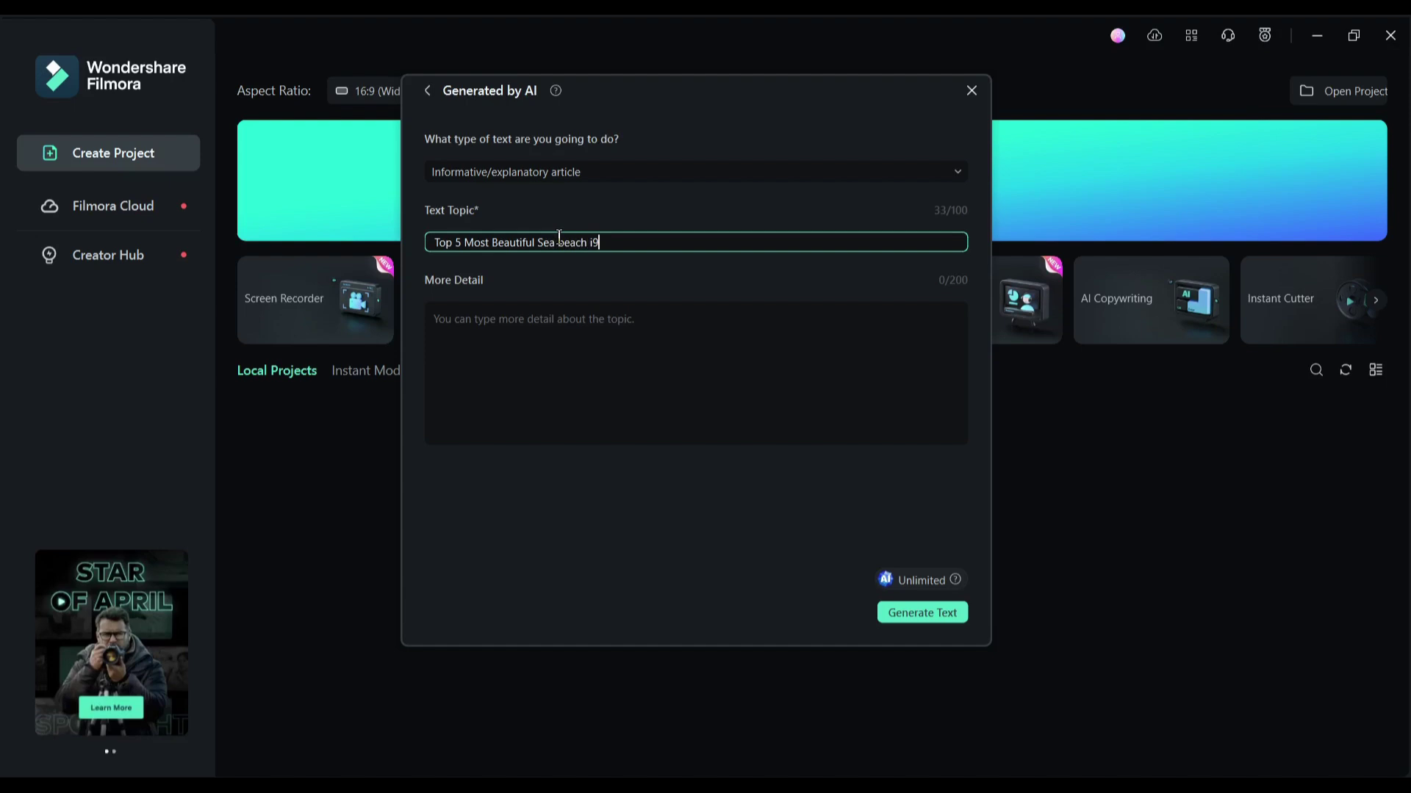
key("BackSpace")
type("n the World ")
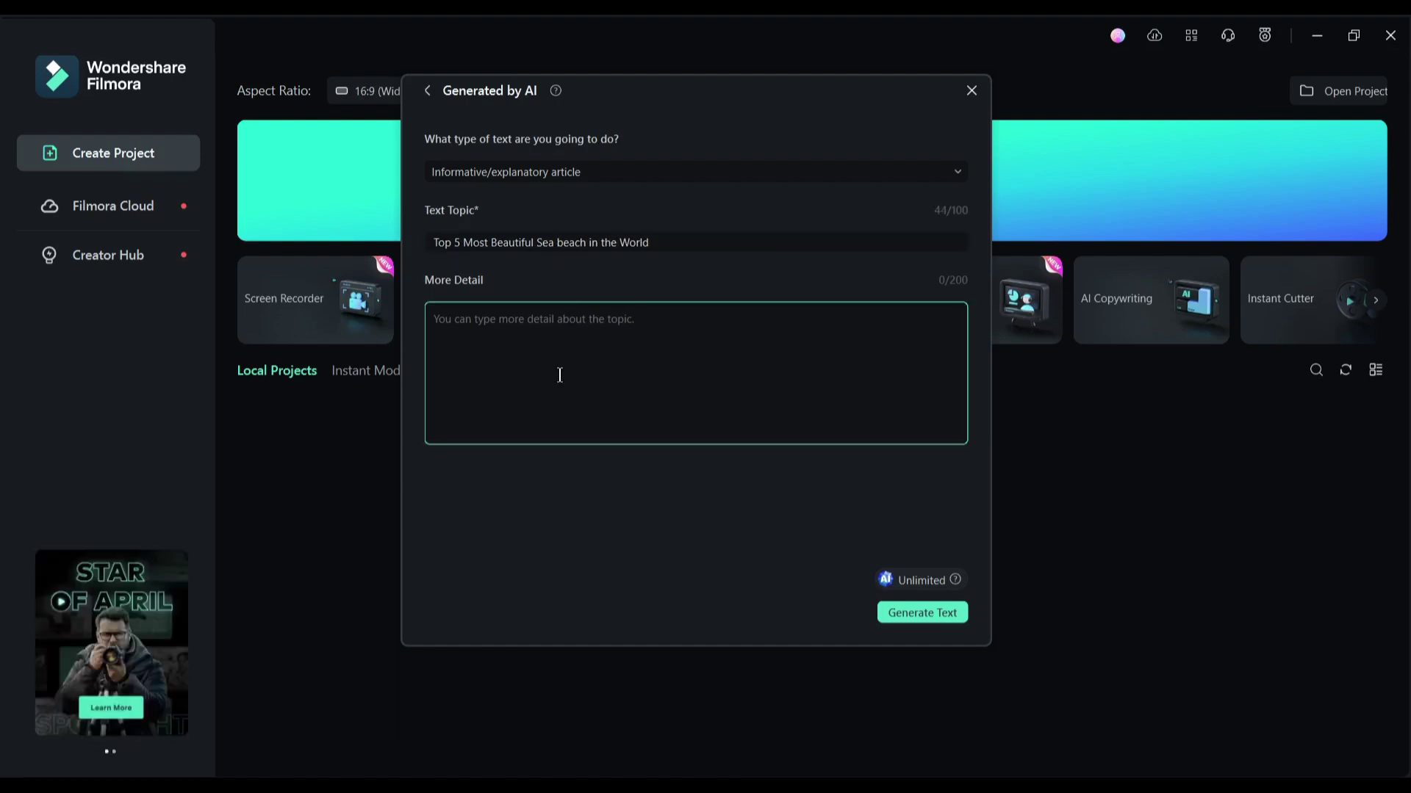
type("ing video on the 5 most beautiful sea beaches in the world. The video should be fast paced,")
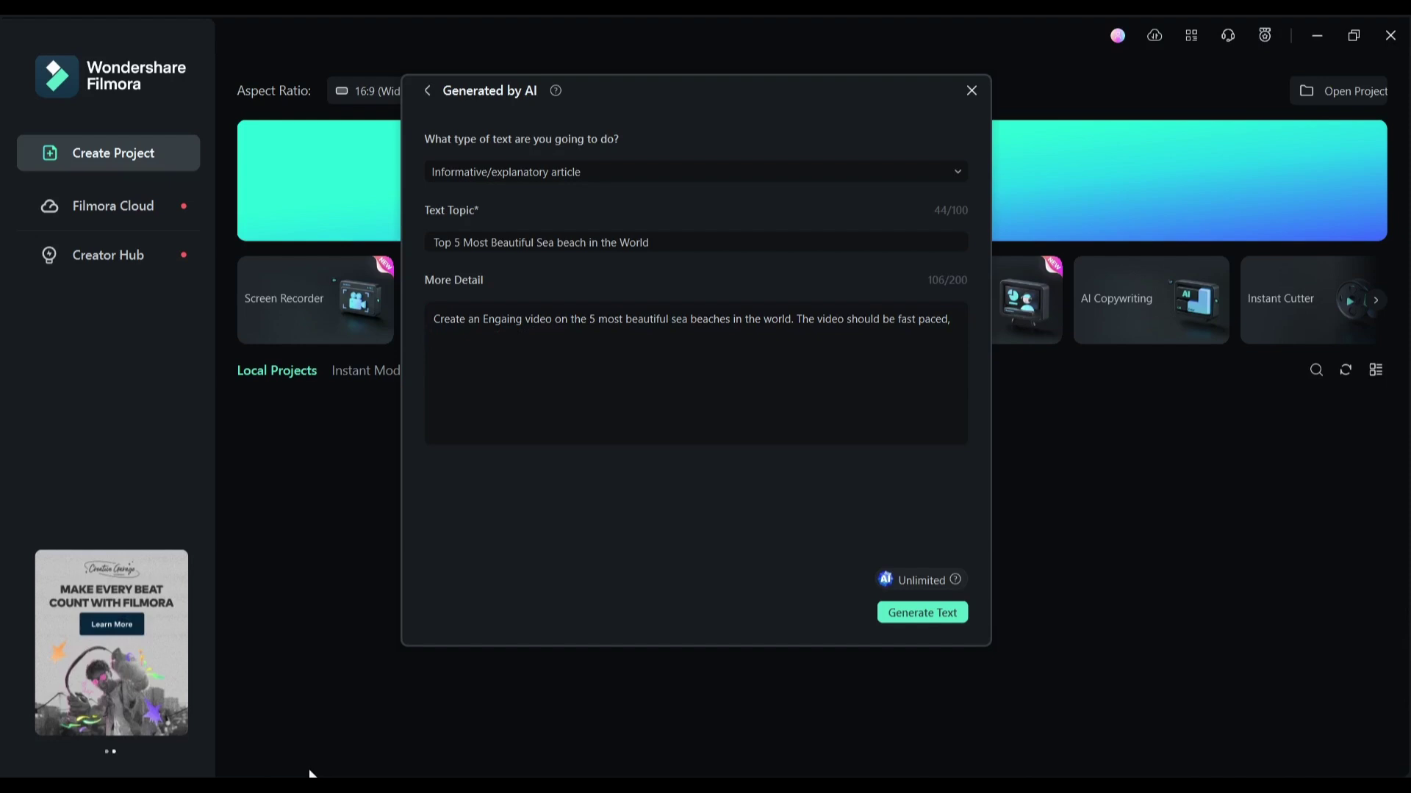
type(" around 10 minitue")
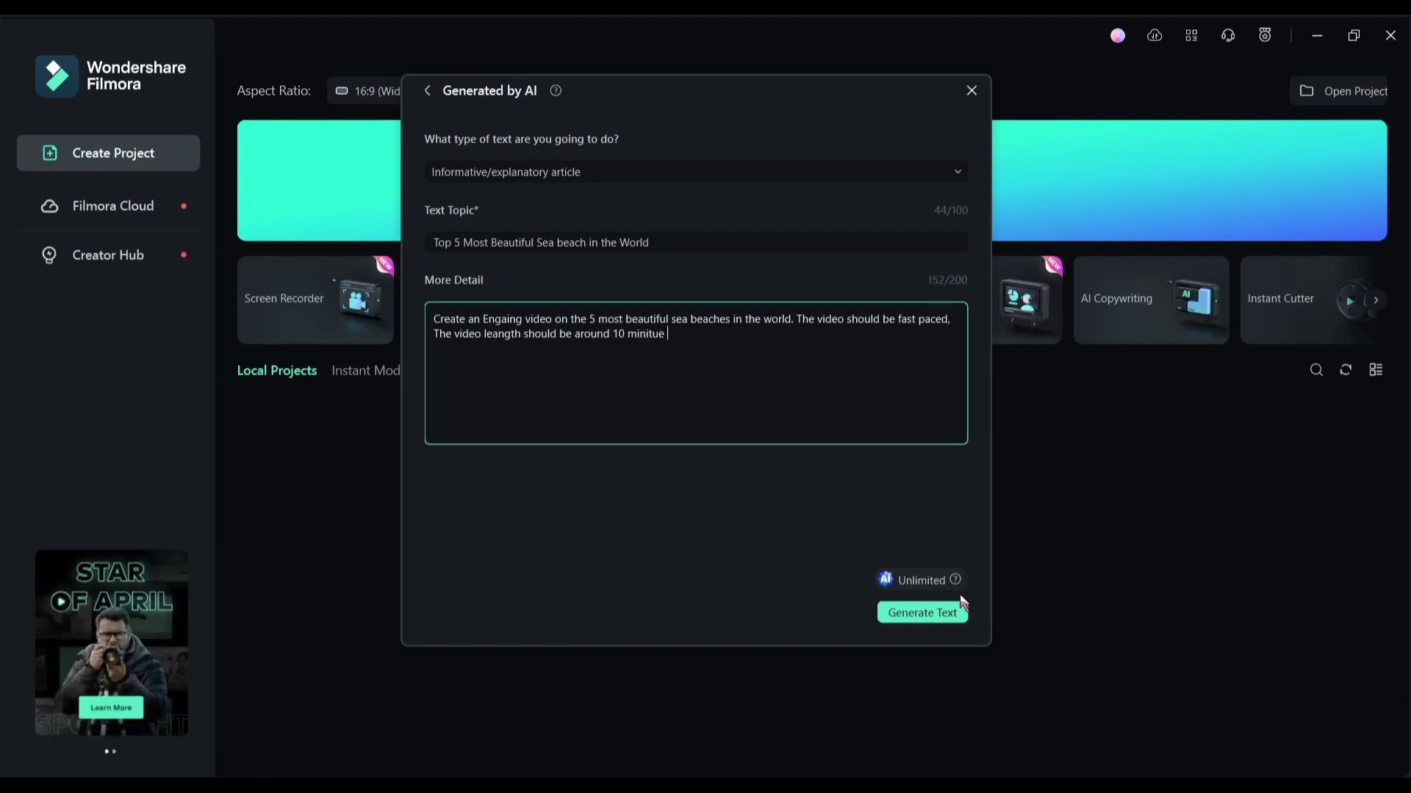
left_click(917, 613)
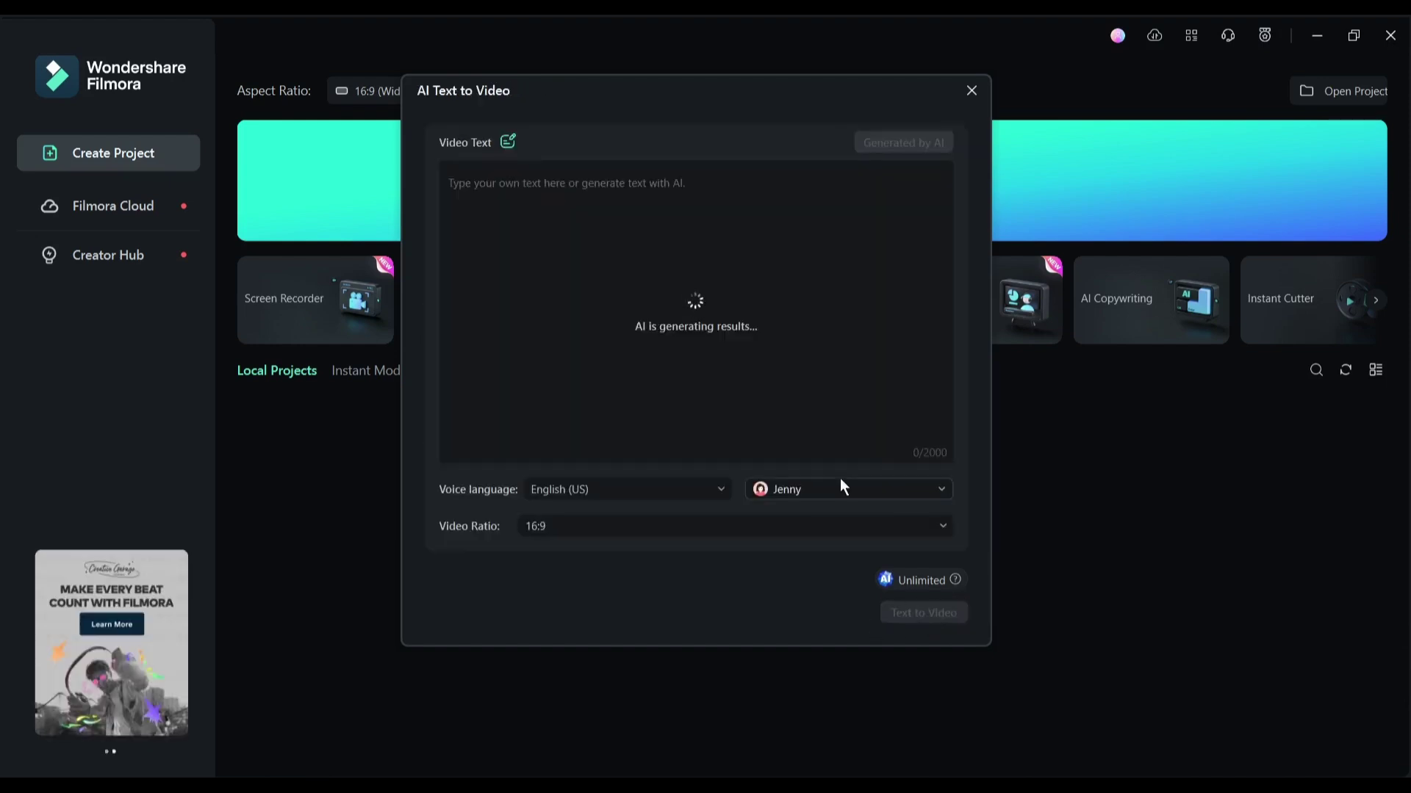
Step: Close the AI Text to Video dialog and scroll the home-screen AI tool cards right, then back
key("Escape")
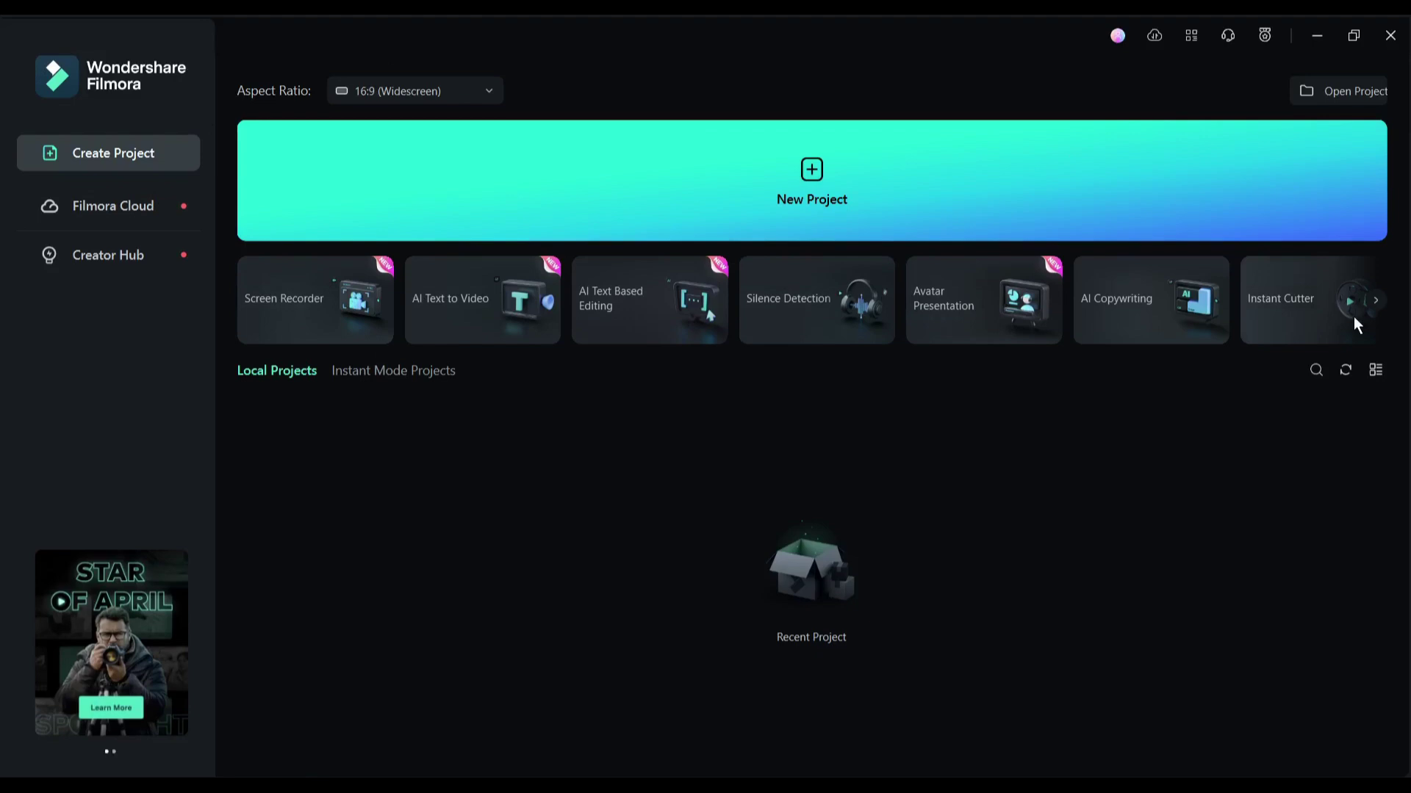
left_click(1377, 301)
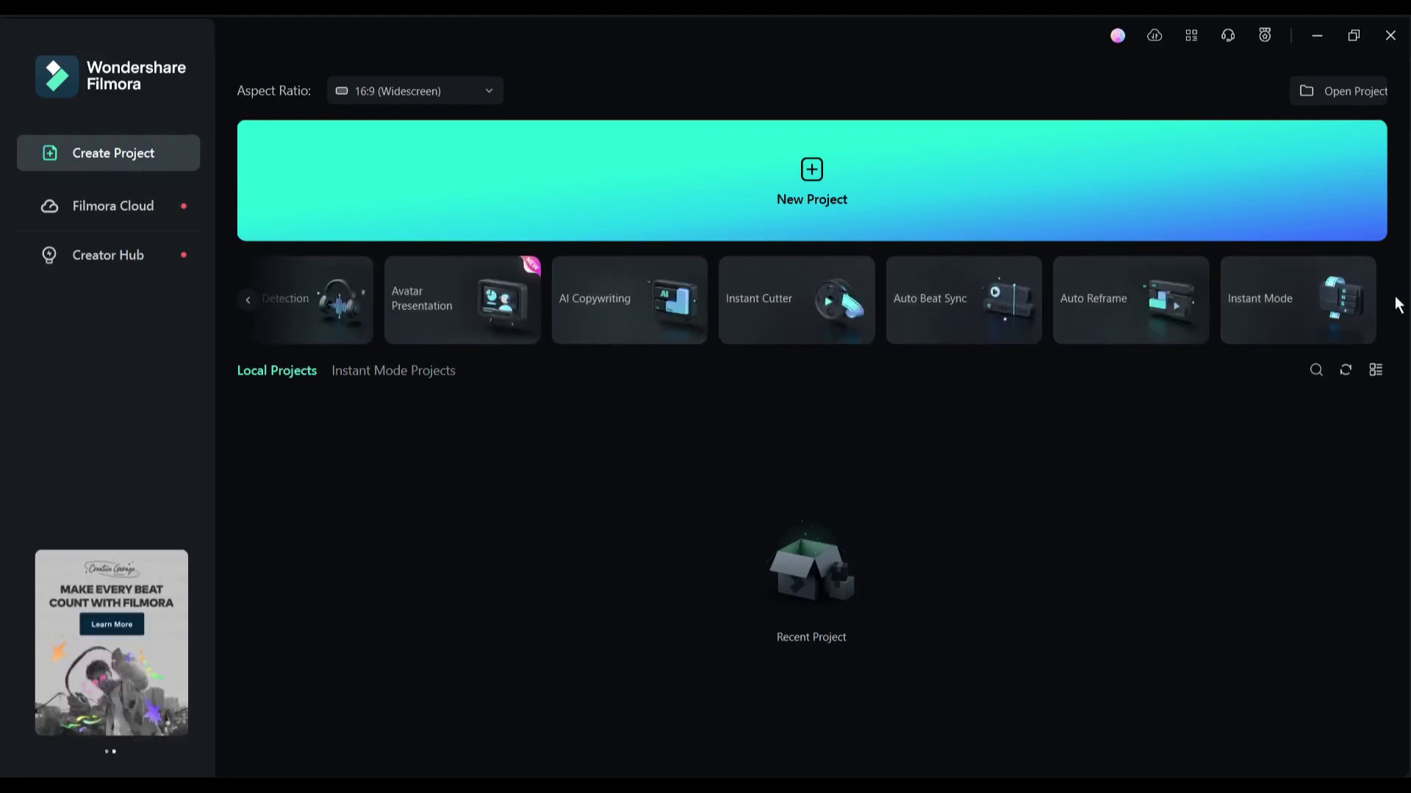
left_click(248, 301)
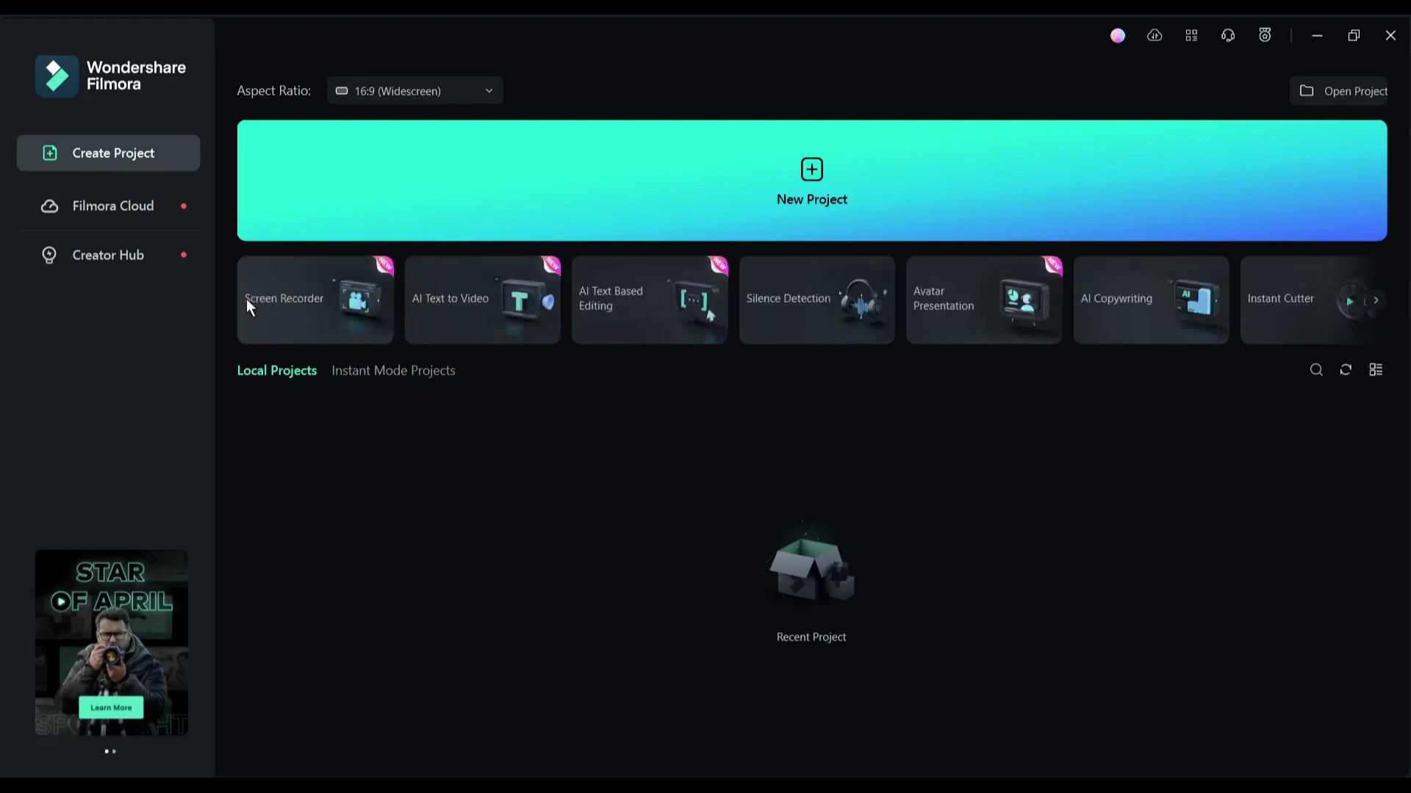
Step: In AI Text to Video, delete the Navagio, Whitehaven and Lakshadweep clip-direction lines
left_click(463, 320)
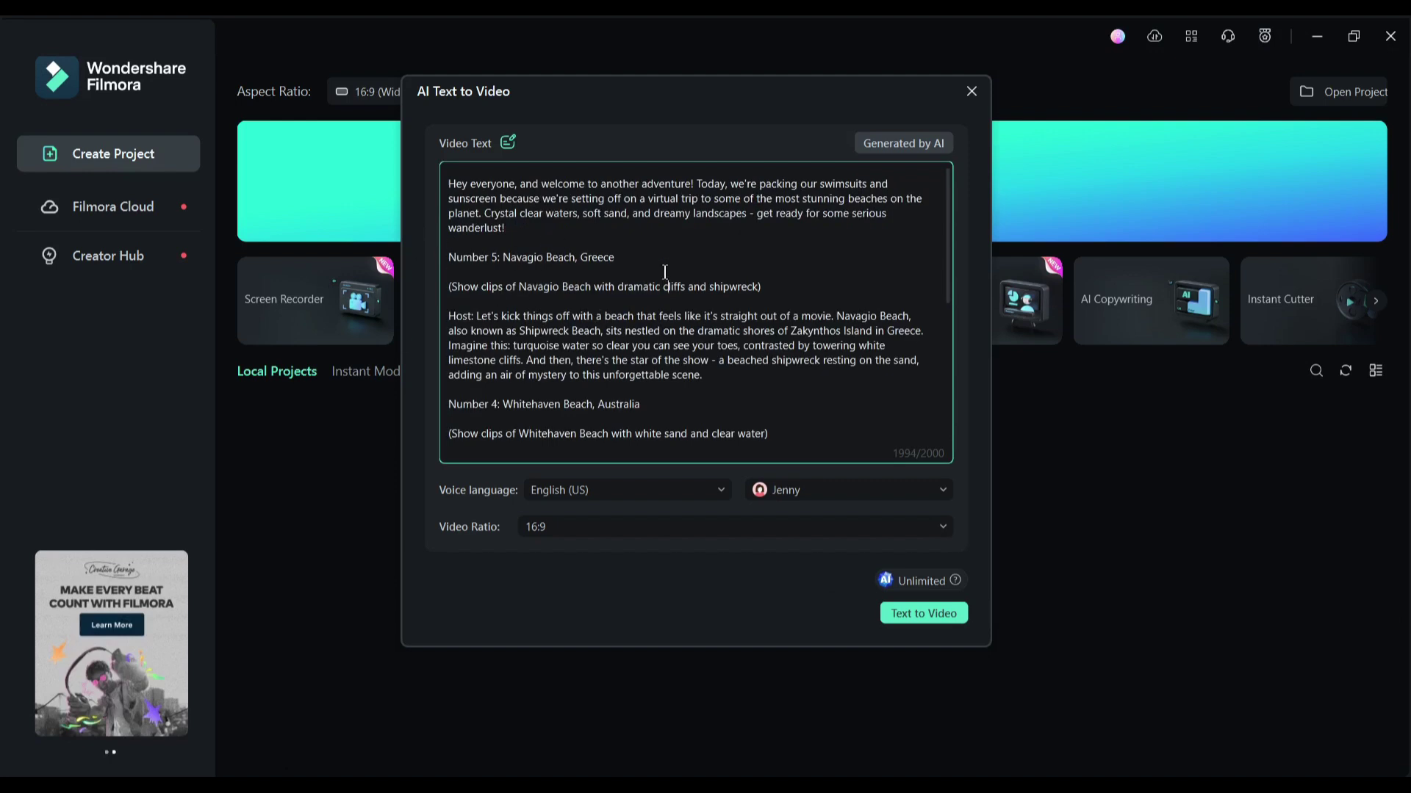
left_click_drag(782, 286, 432, 274)
key("BackSpace")
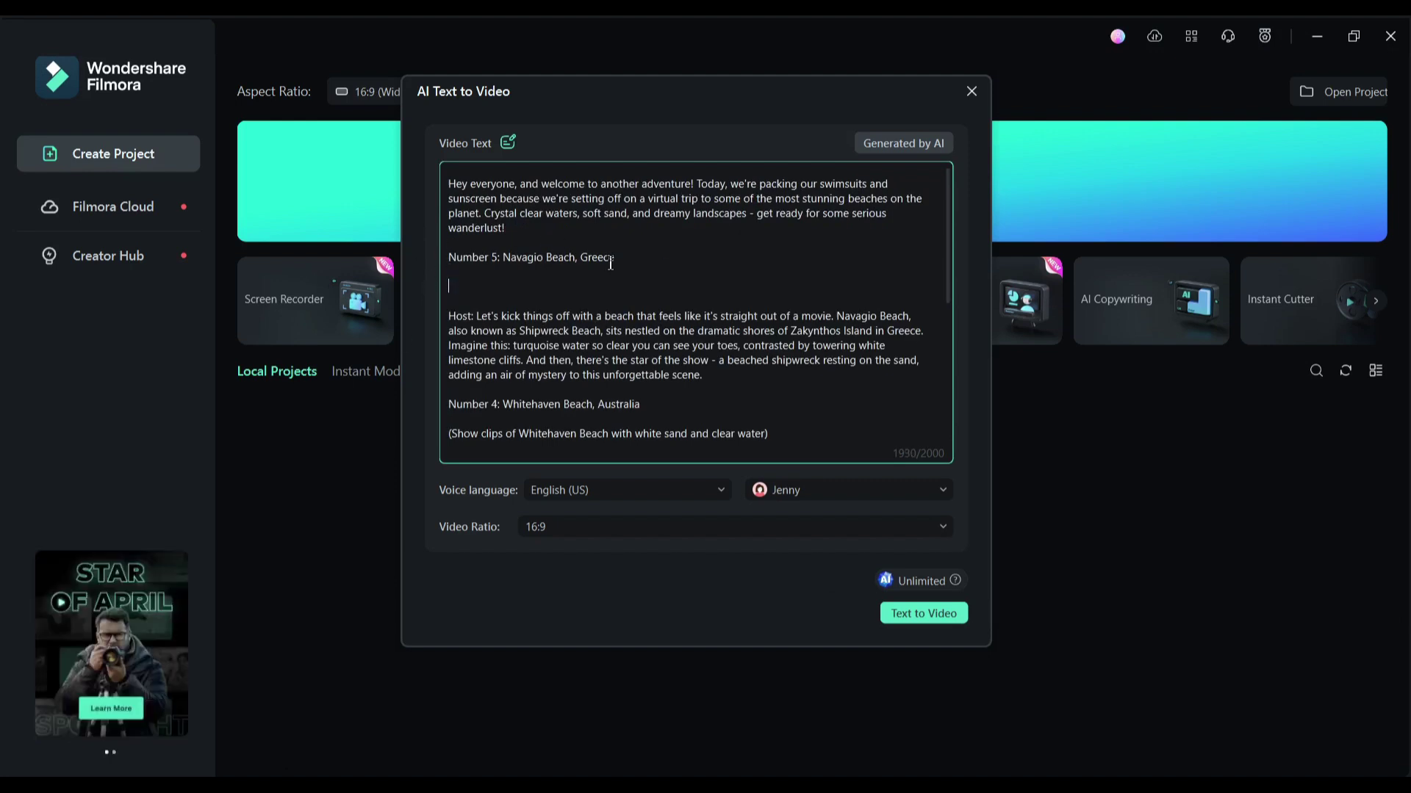
scroll(588, 294, "down", 1)
scroll(670, 319, "down", 1)
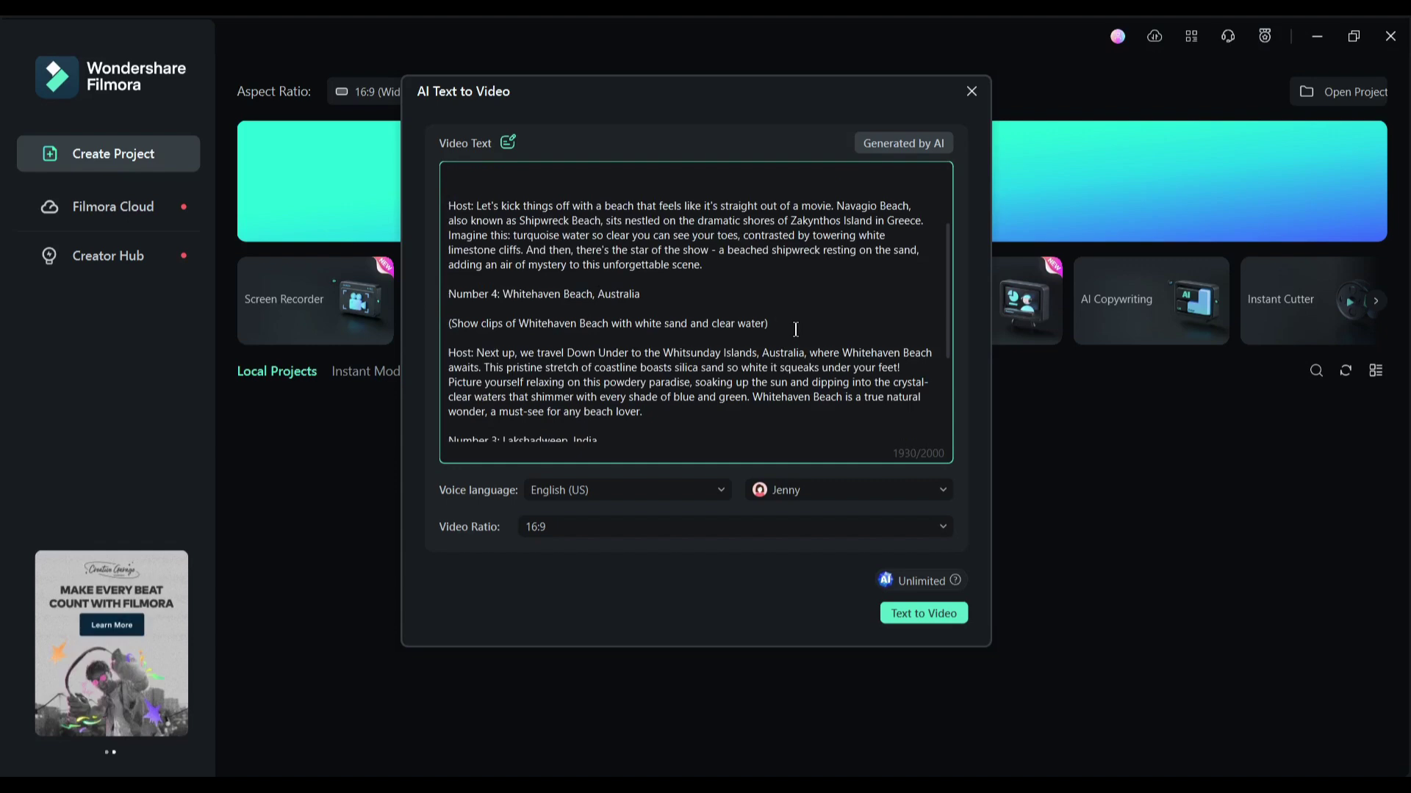
left_click_drag(796, 327, 445, 327)
key("BackSpace")
scroll(610, 334, "down", 2)
left_click_drag(854, 360, 445, 360)
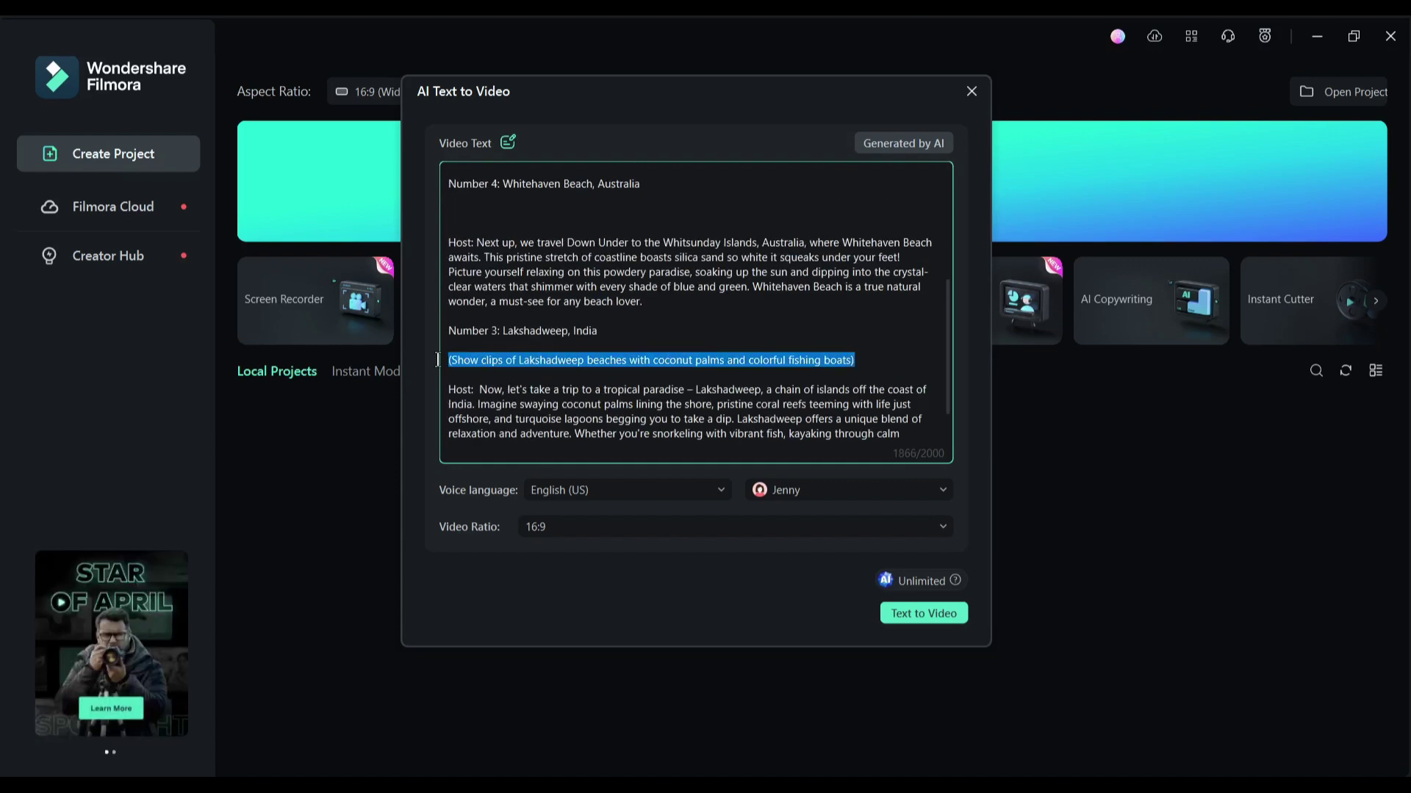
key("BackSpace")
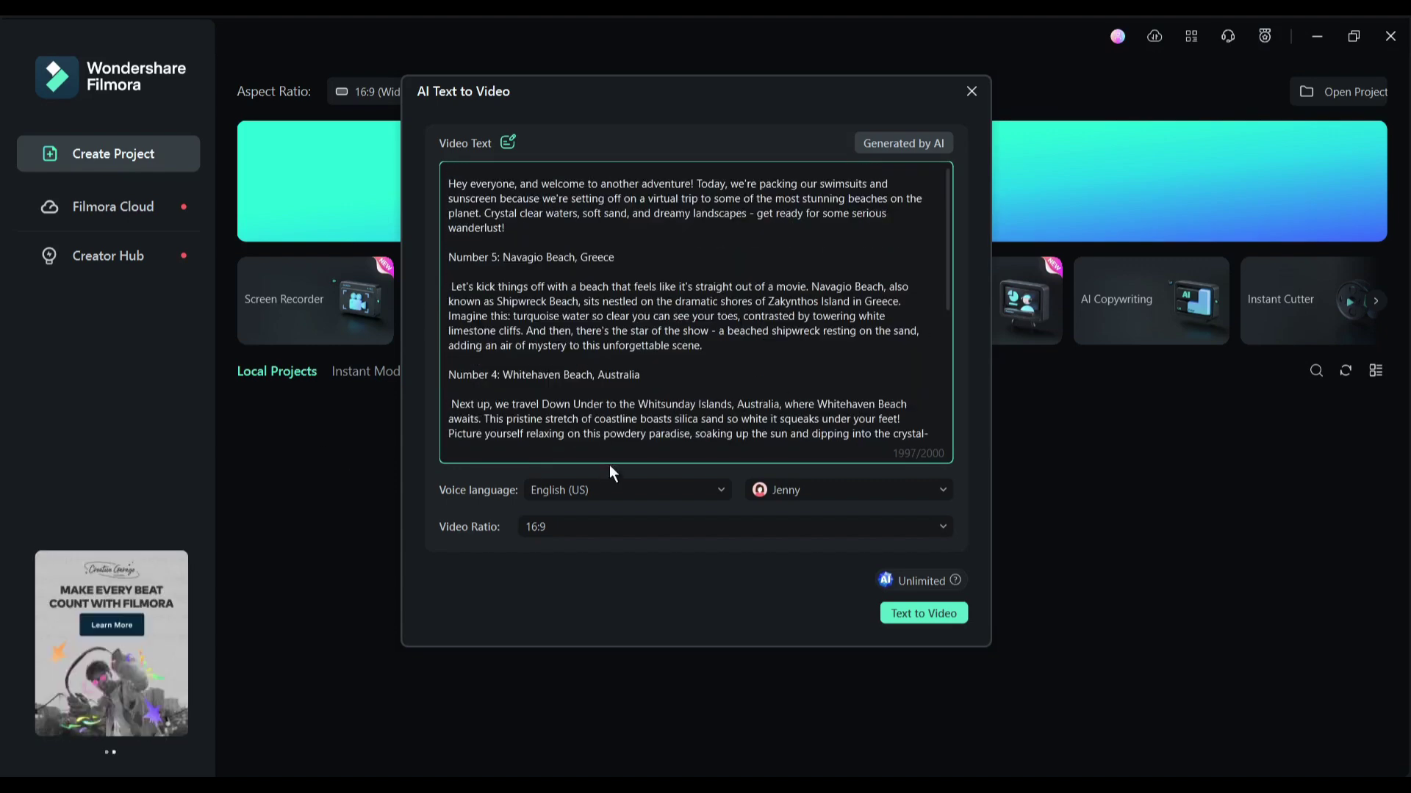
Step: Confirm English (US) language, Jenny voice and 16:9 ratio, then generate the video
left_click(593, 492)
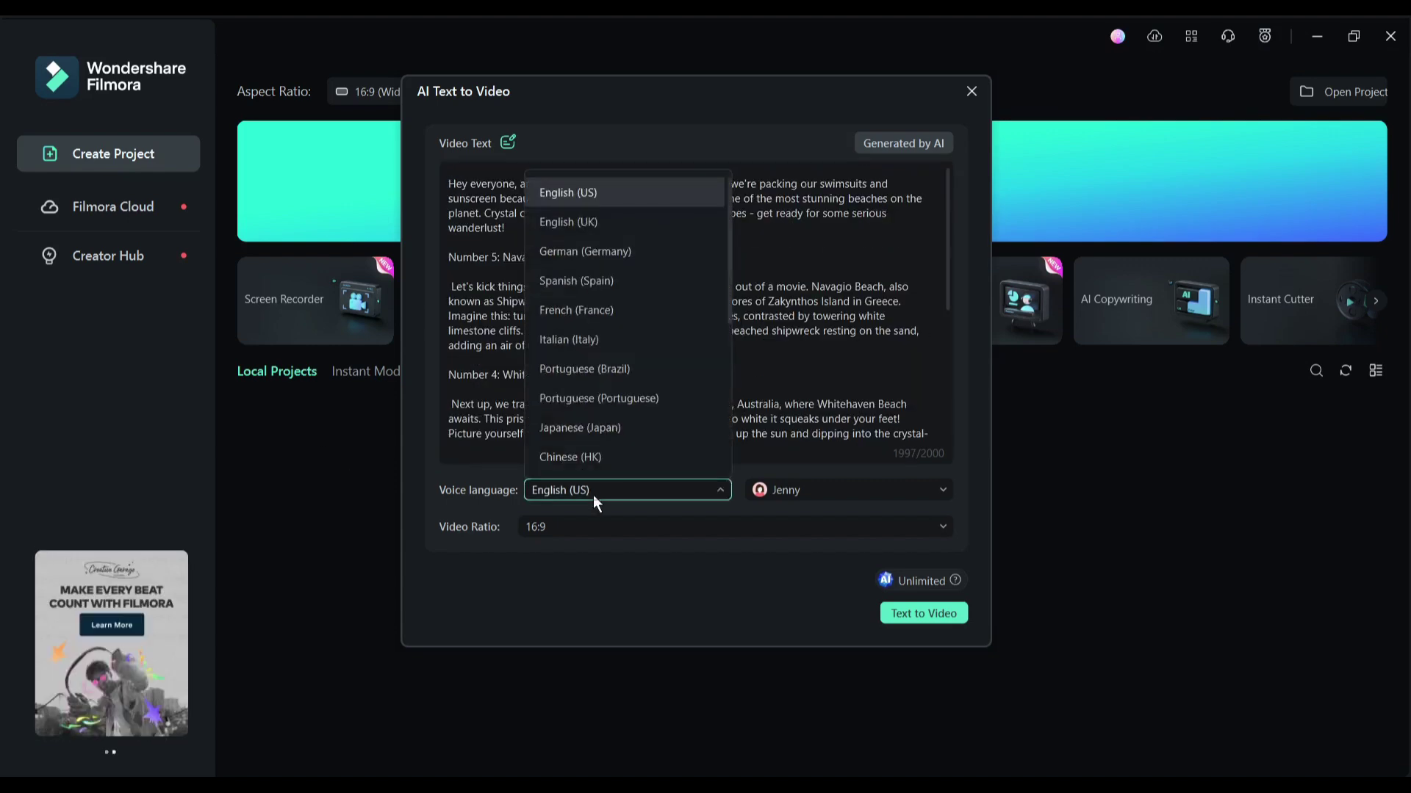
scroll(610, 354, "down", 1)
scroll(610, 354, "up", 1)
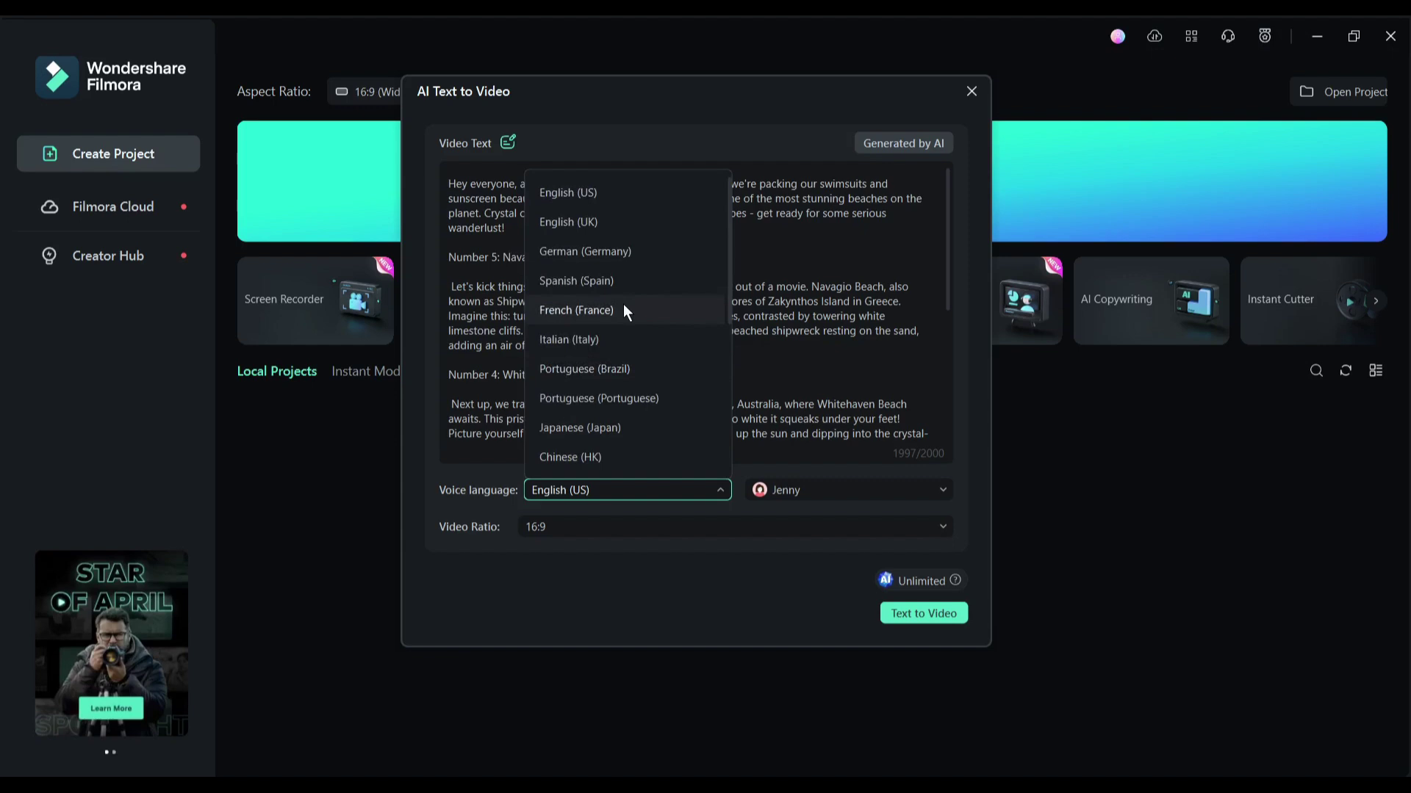
left_click(591, 194)
left_click(835, 491)
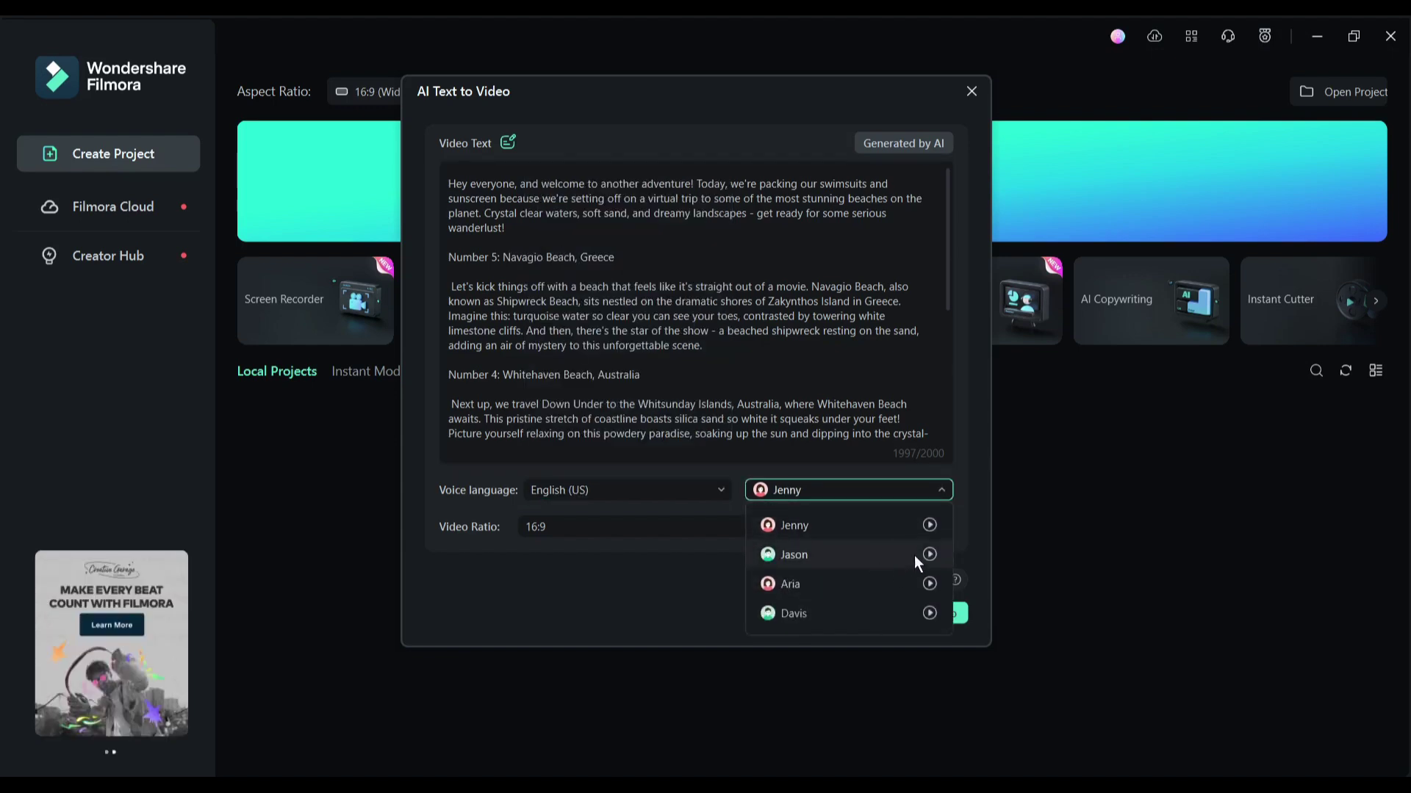
left_click(534, 573)
left_click(551, 518)
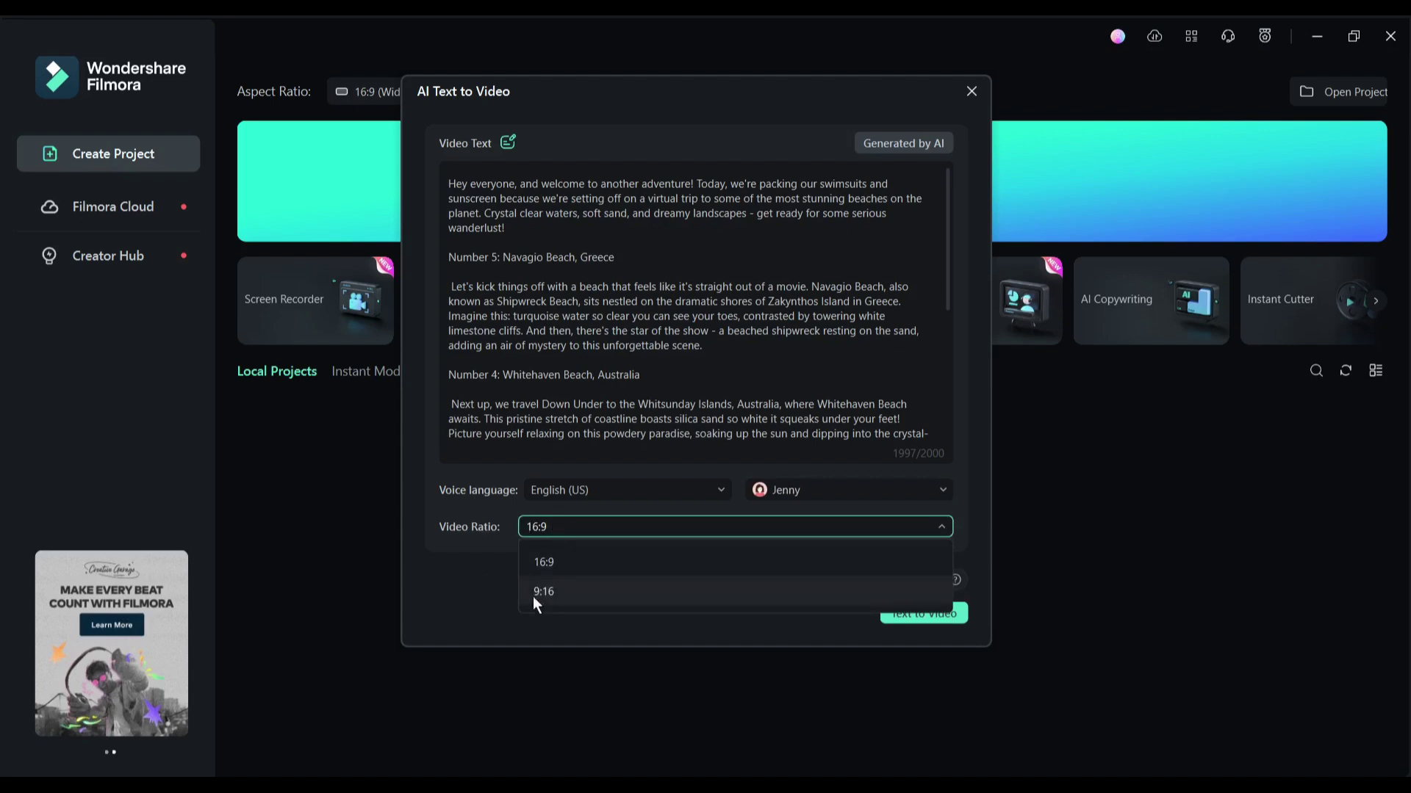
left_click(597, 563)
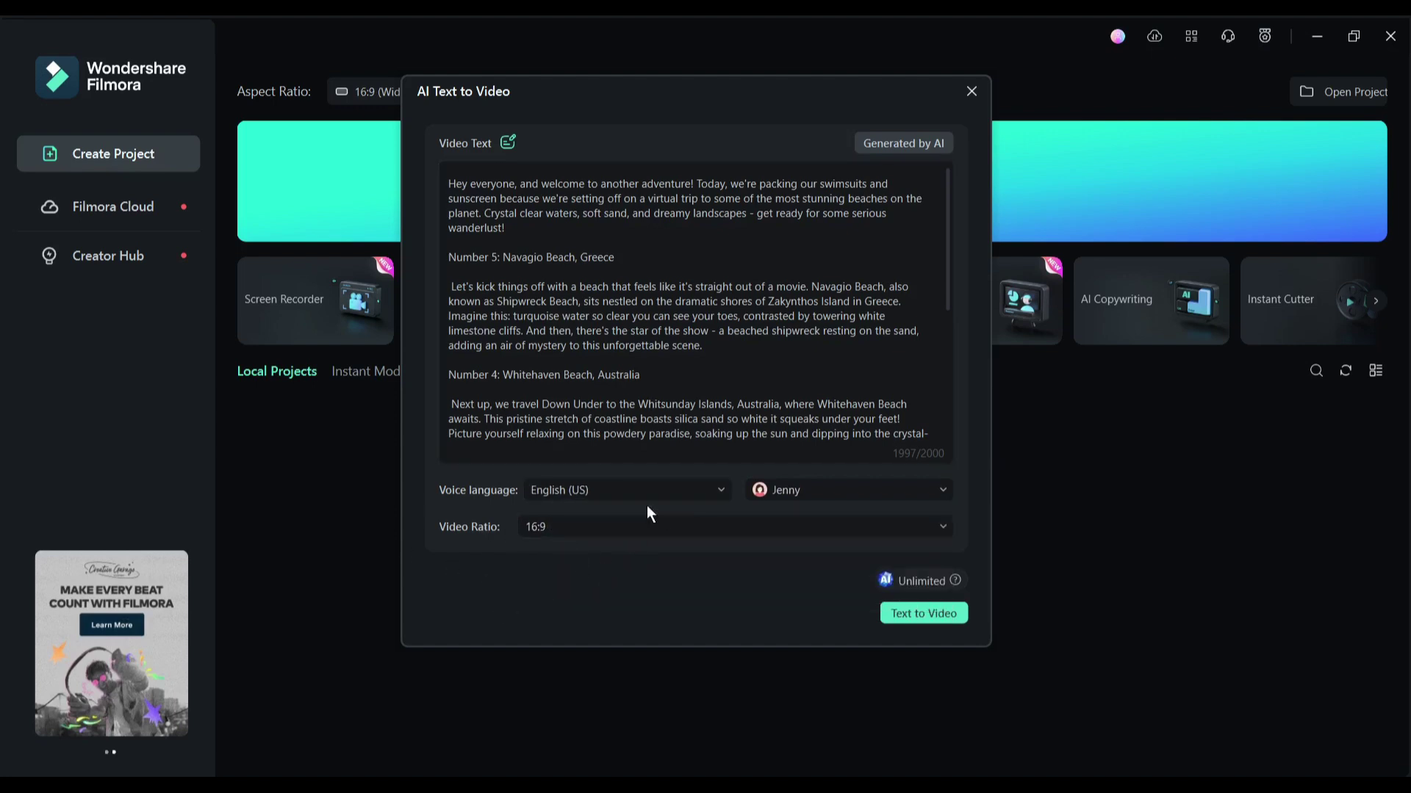
left_click(920, 616)
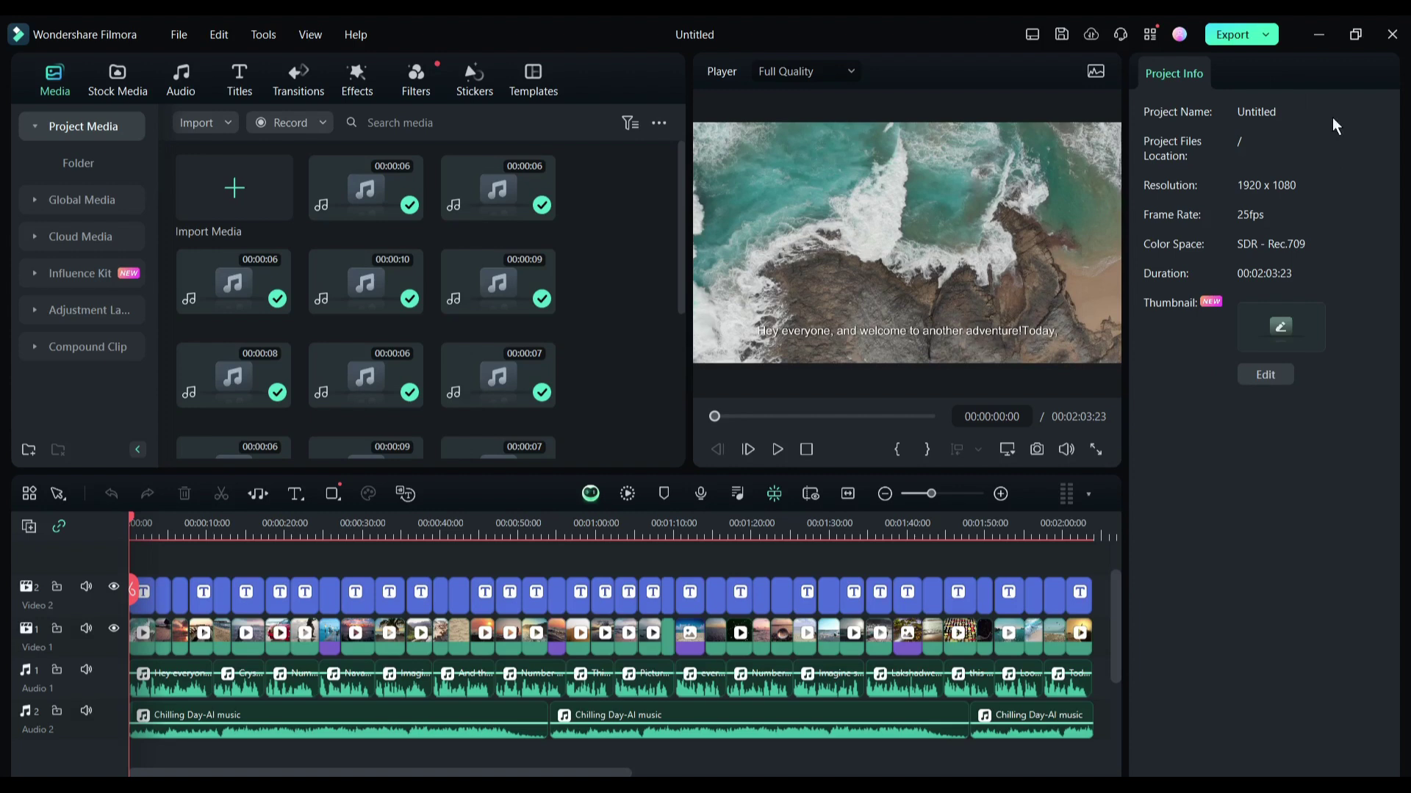
Step: Widen the preview, play the generated beach video, then pause and jump back to the start
left_click_drag(1124, 192, 1223, 81)
left_click(800, 449)
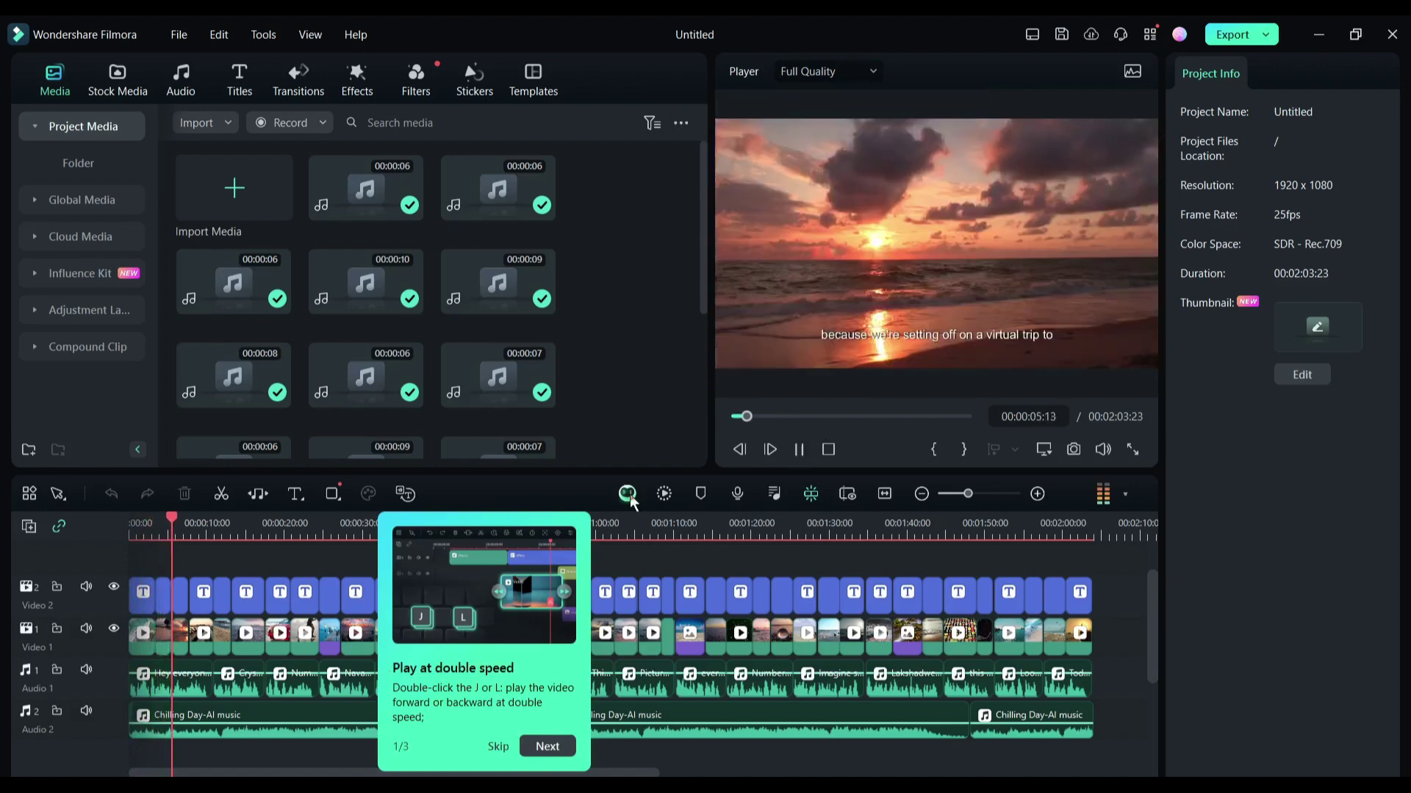
left_click(558, 745)
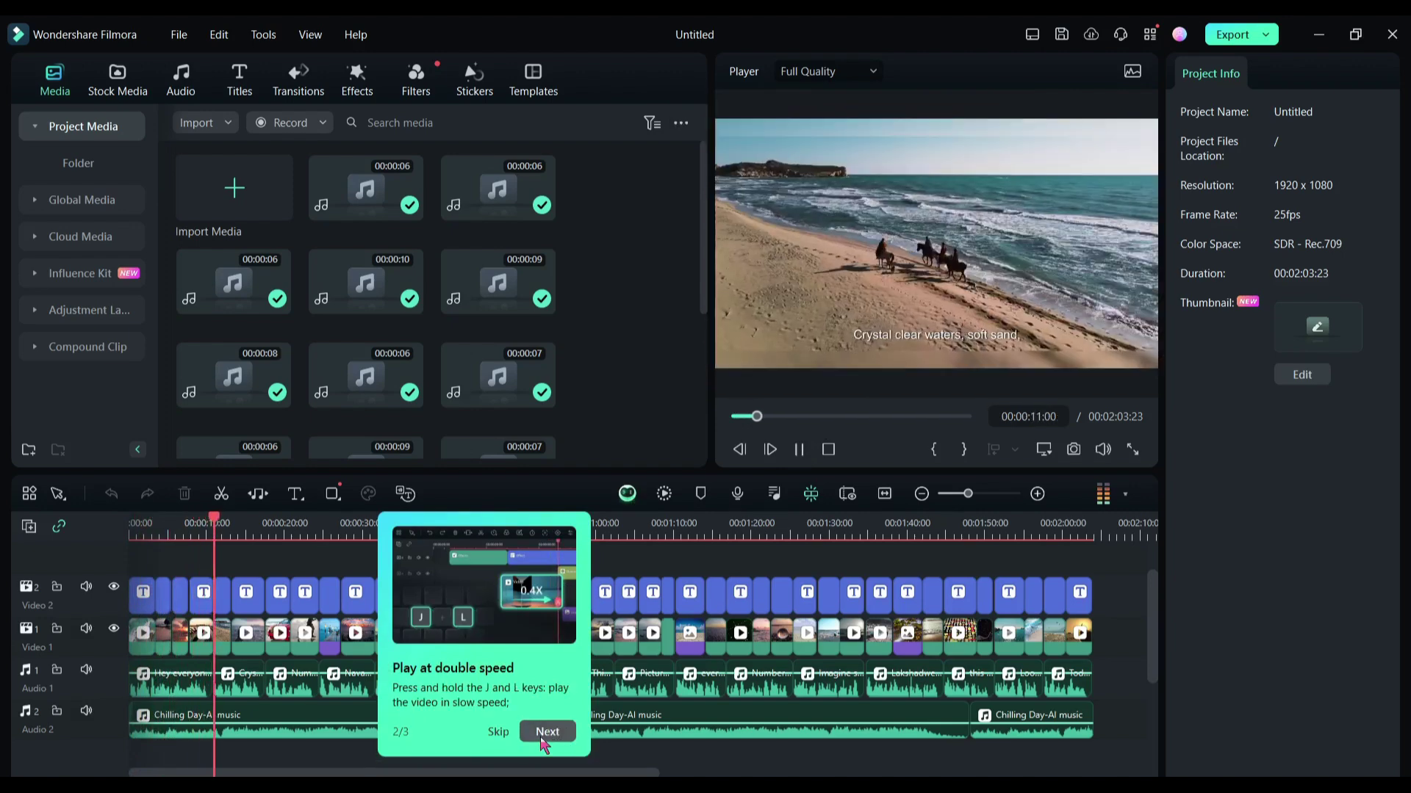
left_click(547, 731)
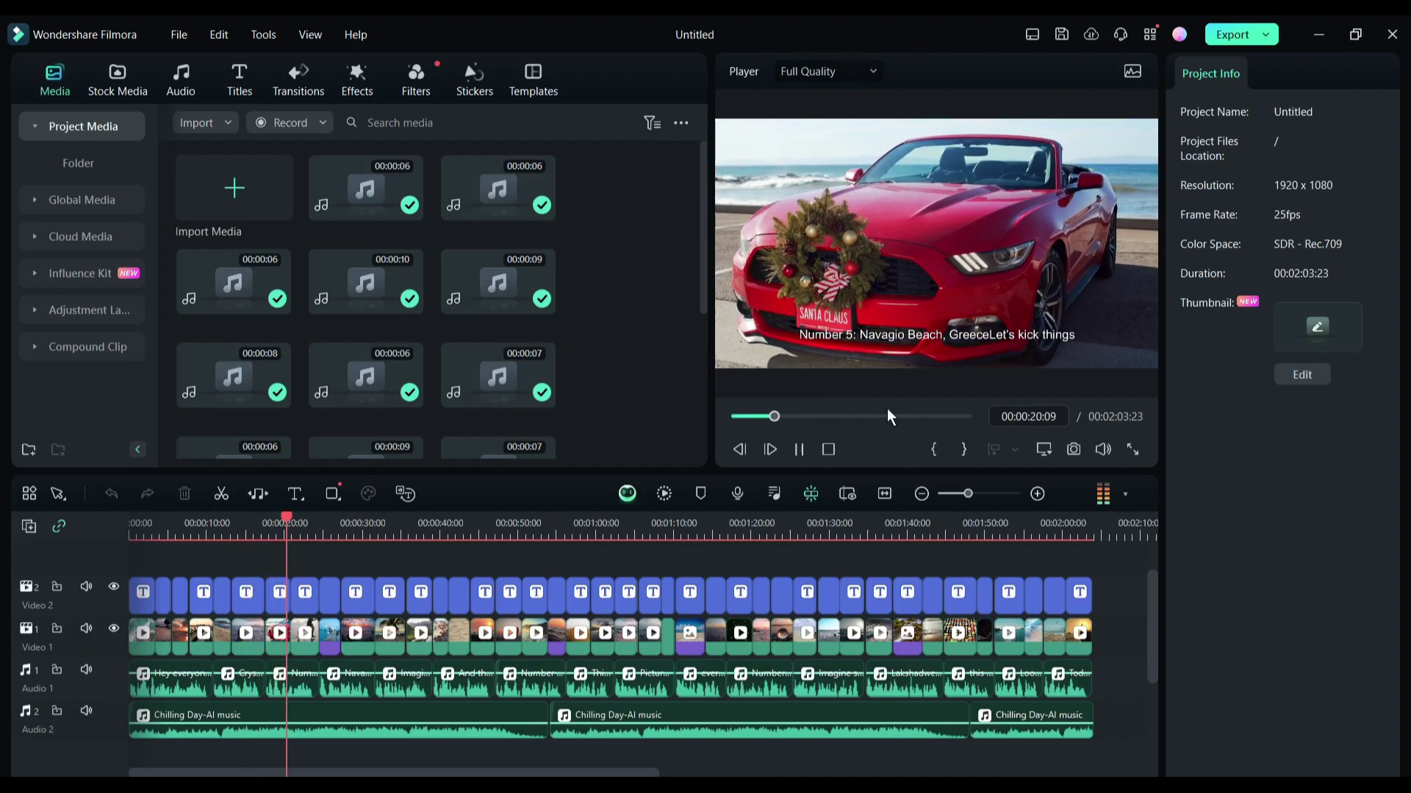
left_click(803, 449)
key("Home")
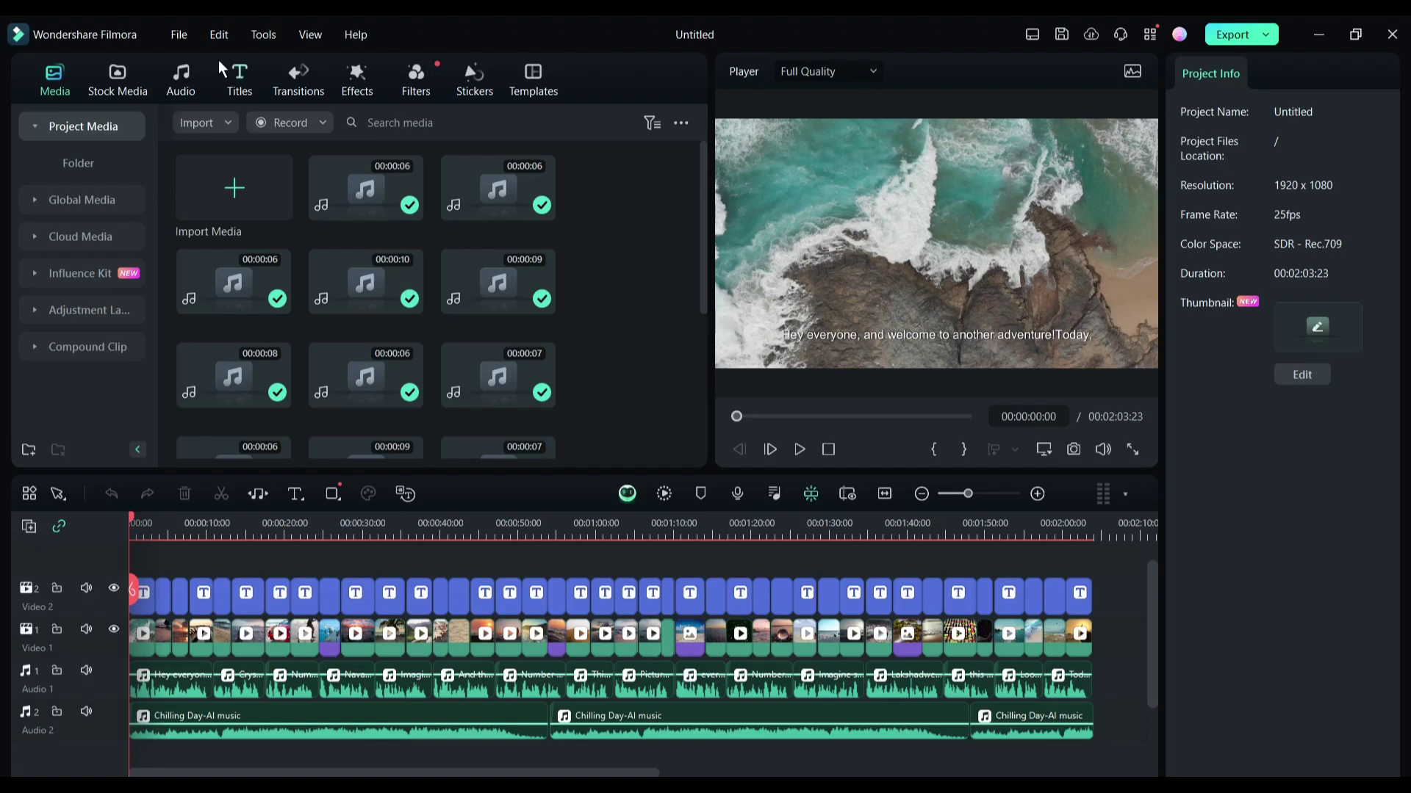
Step: Search Stock Media for 'sea beach' and drag the Idyllic tropical turquoise clip onto the timeline
left_click(127, 78)
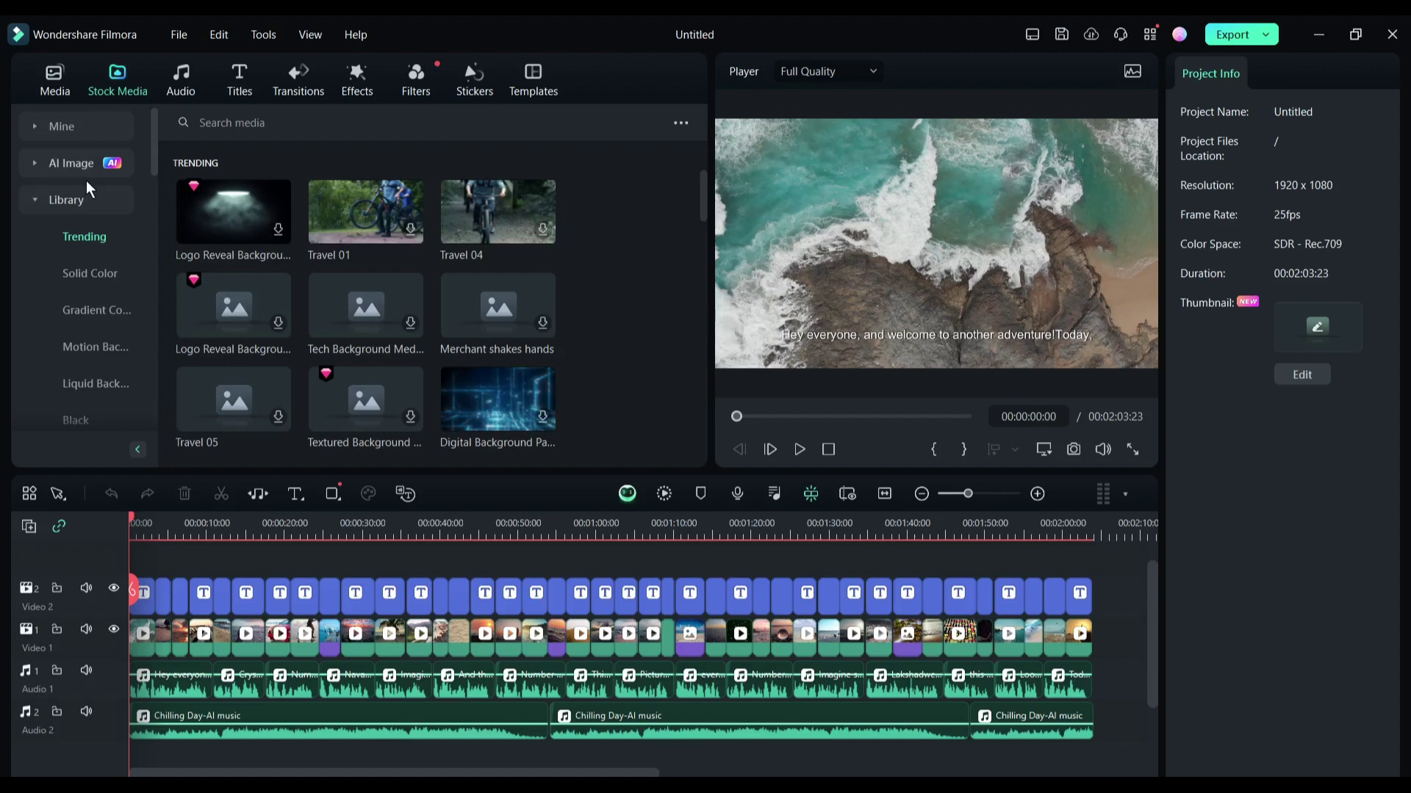
scroll(75, 266, "down", 10)
scroll(88, 323, "up", 10)
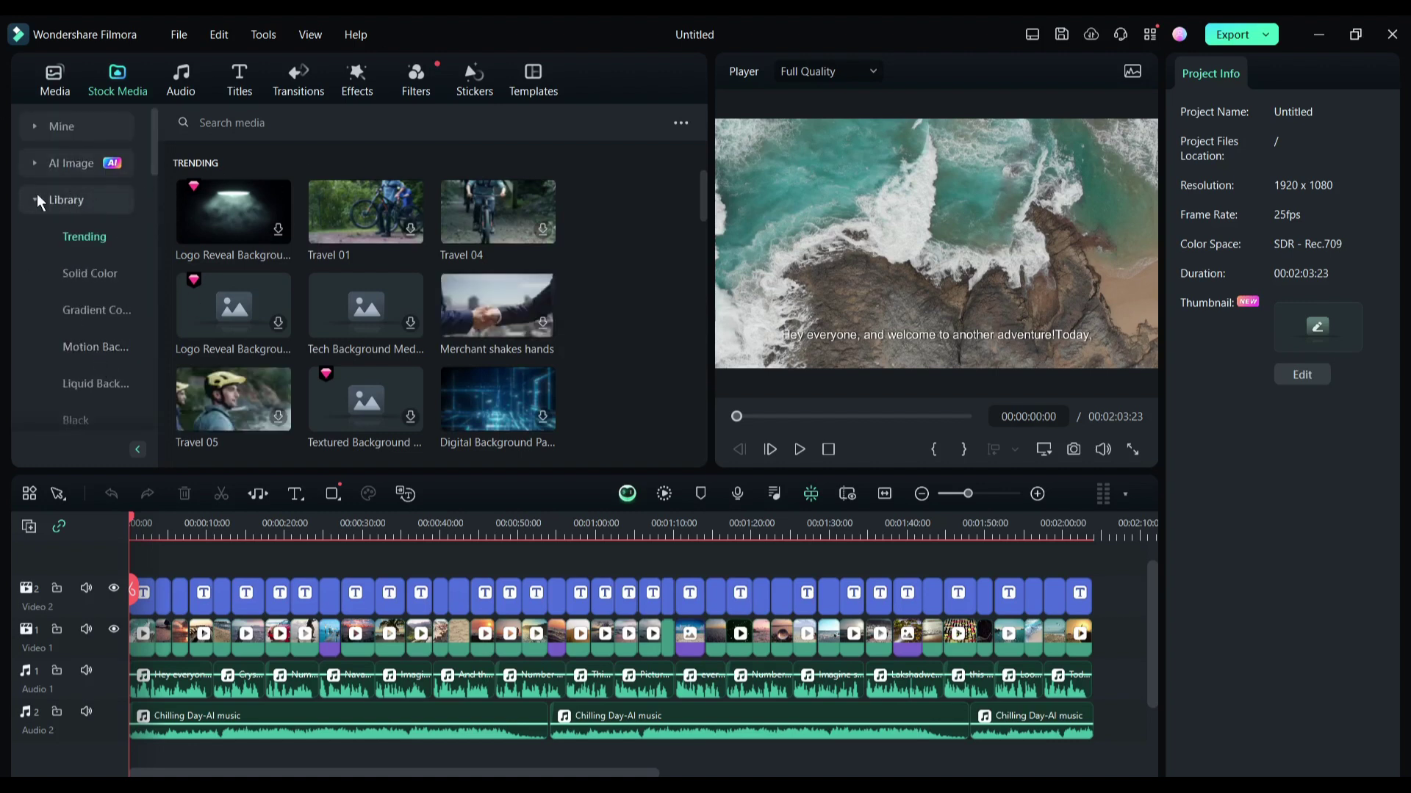
left_click(280, 118)
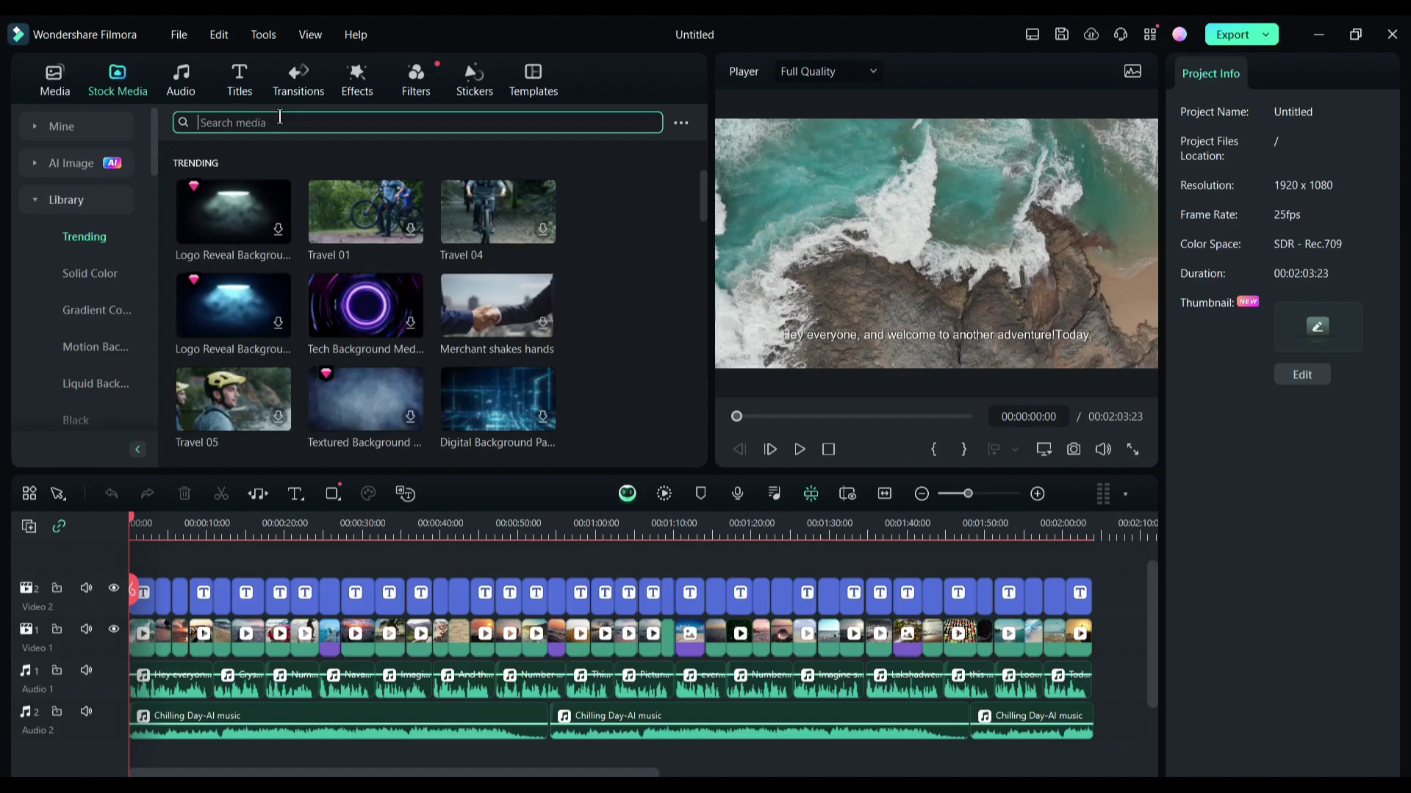
type("sea beach")
key("Return")
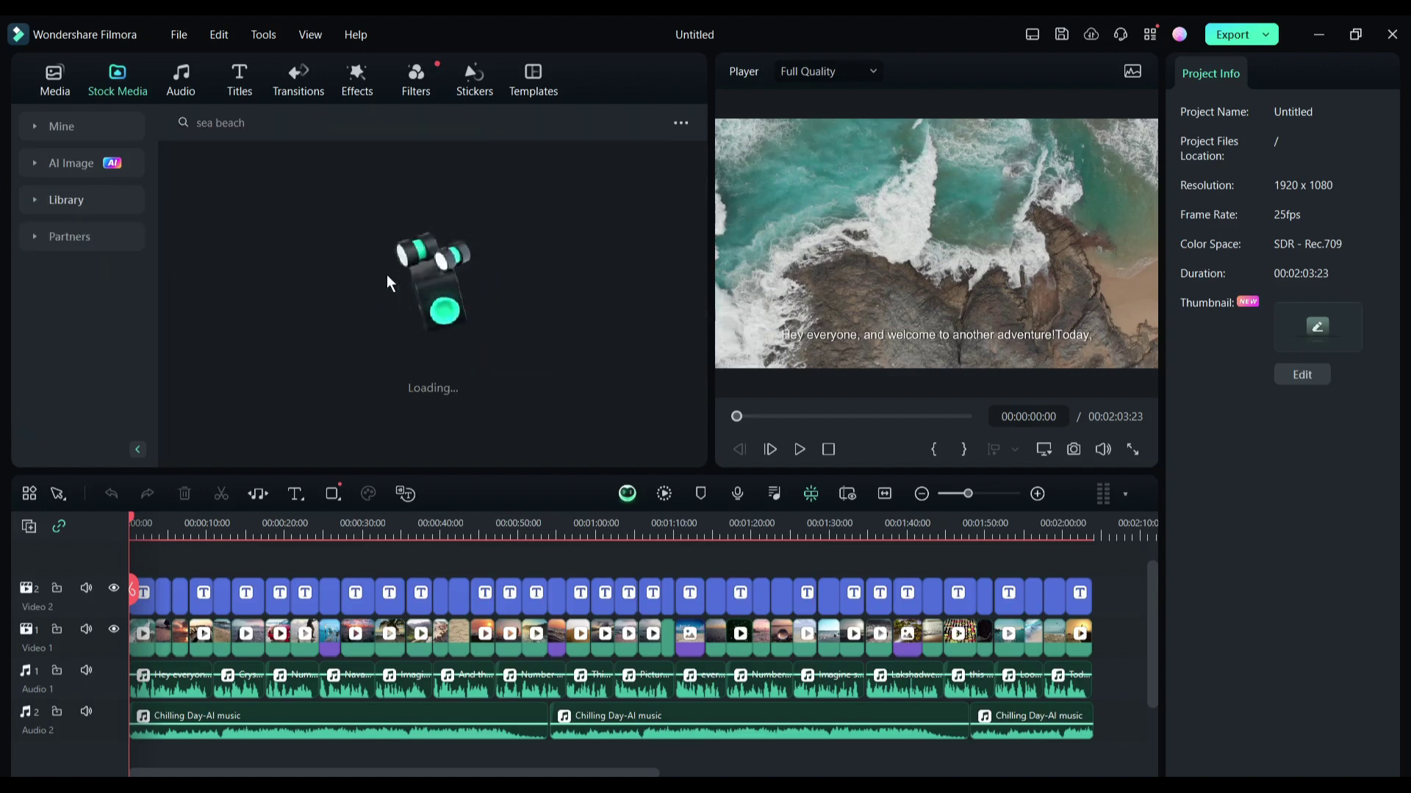
scroll(245, 332, "down", 3)
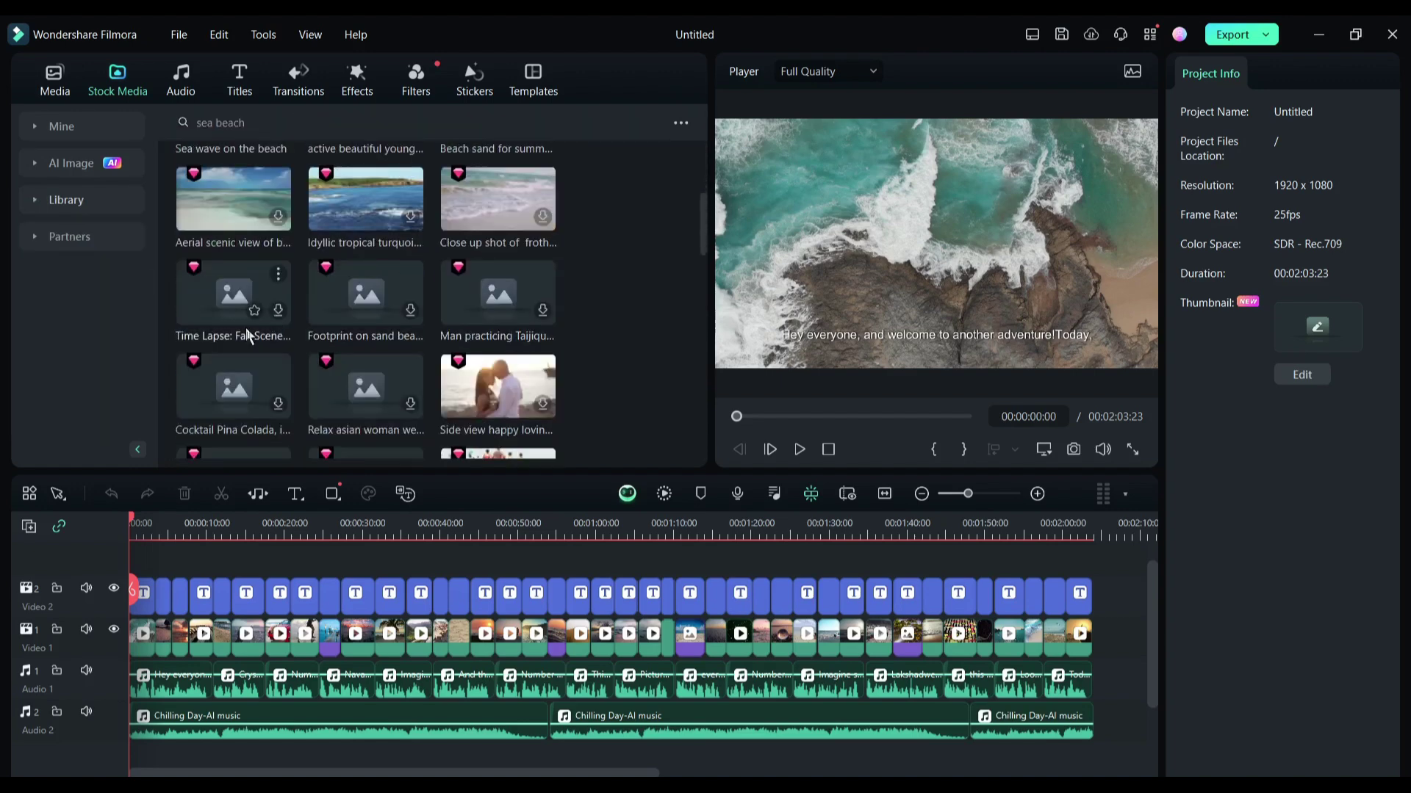
scroll(294, 316, "up", 2)
left_click_drag(342, 303, 242, 599)
Step: Split the stock clip at 00:00:03:11, delete the right part, and move the rest into the Video 1 gap
left_click(368, 535)
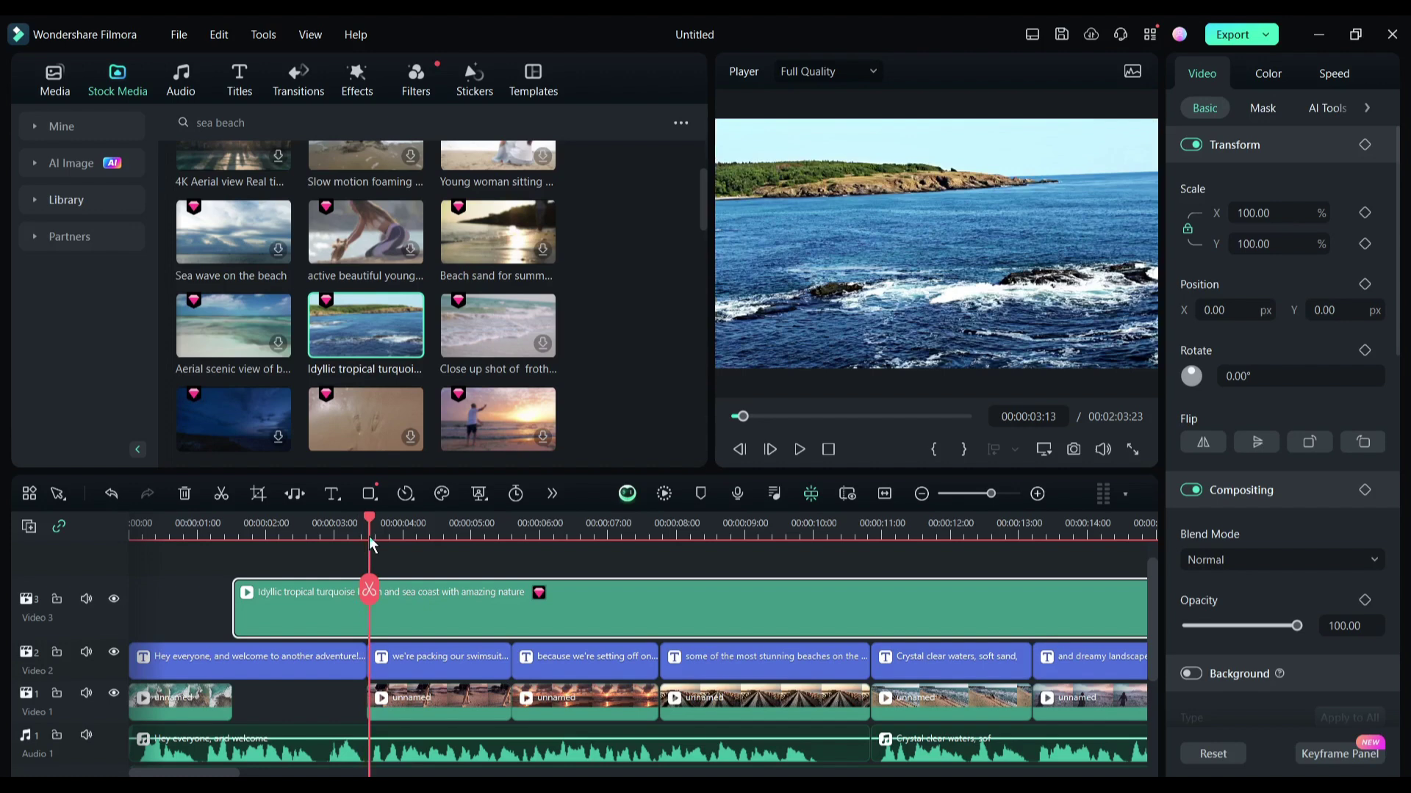
left_click_drag(368, 543, 363, 541)
left_click(364, 591)
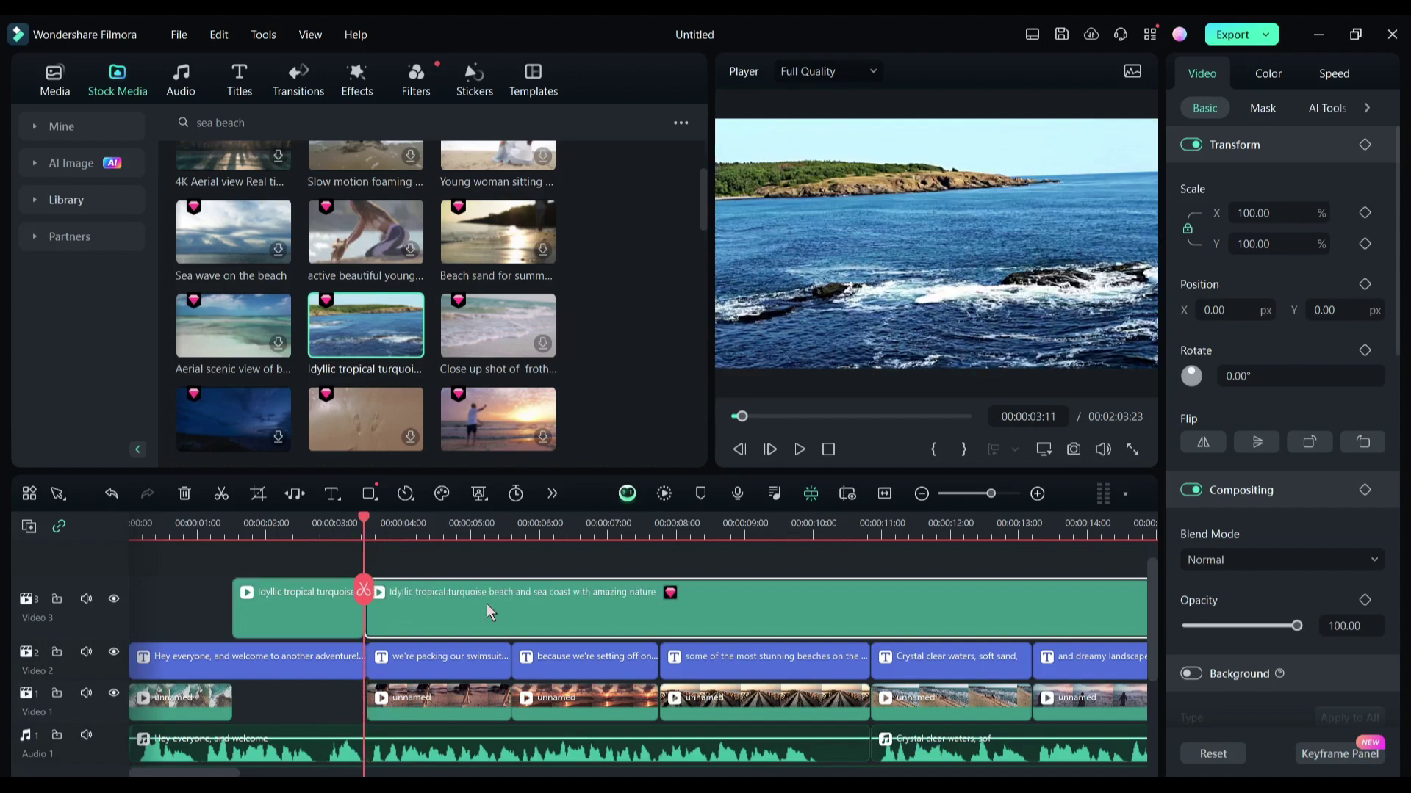
key("Delete")
left_click_drag(285, 606, 368, 697)
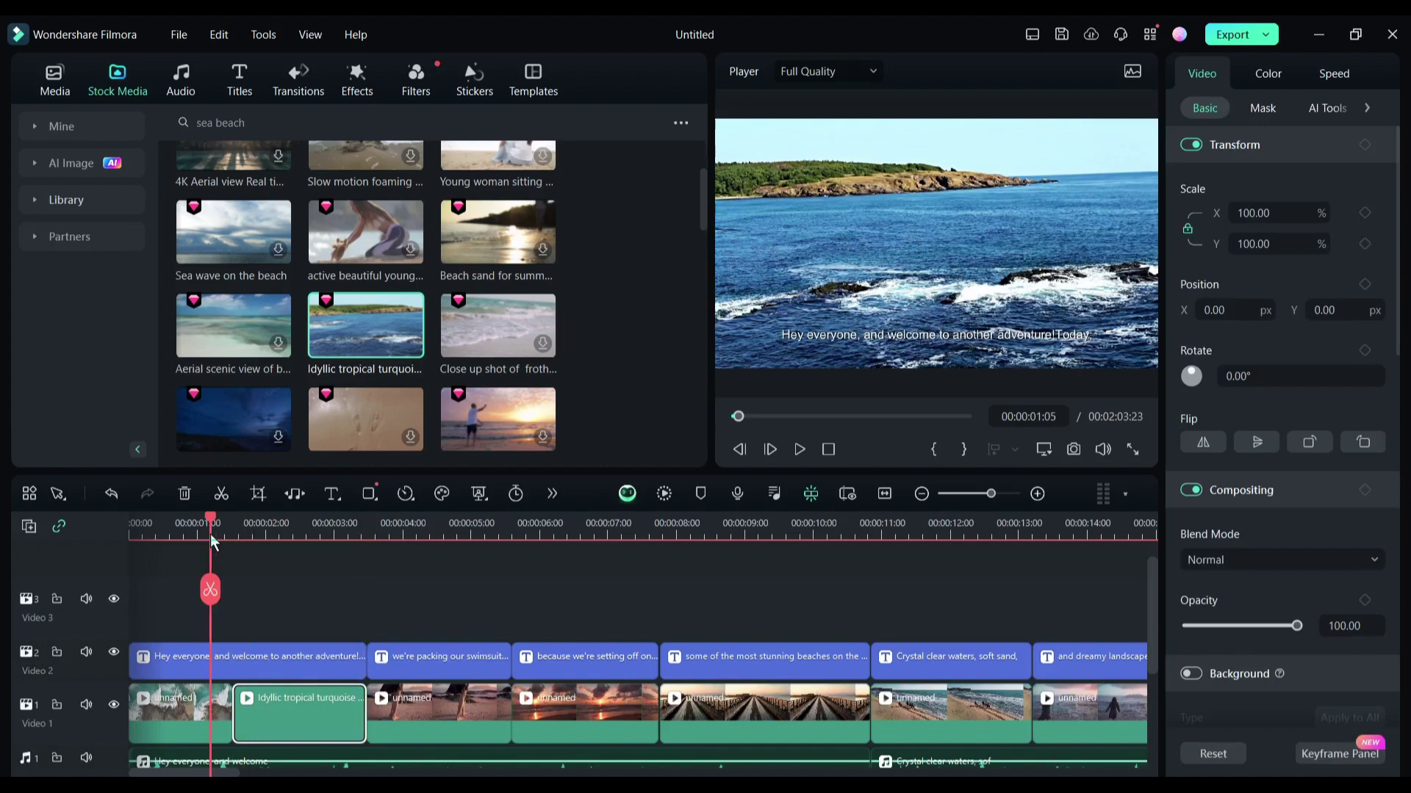
key("Home")
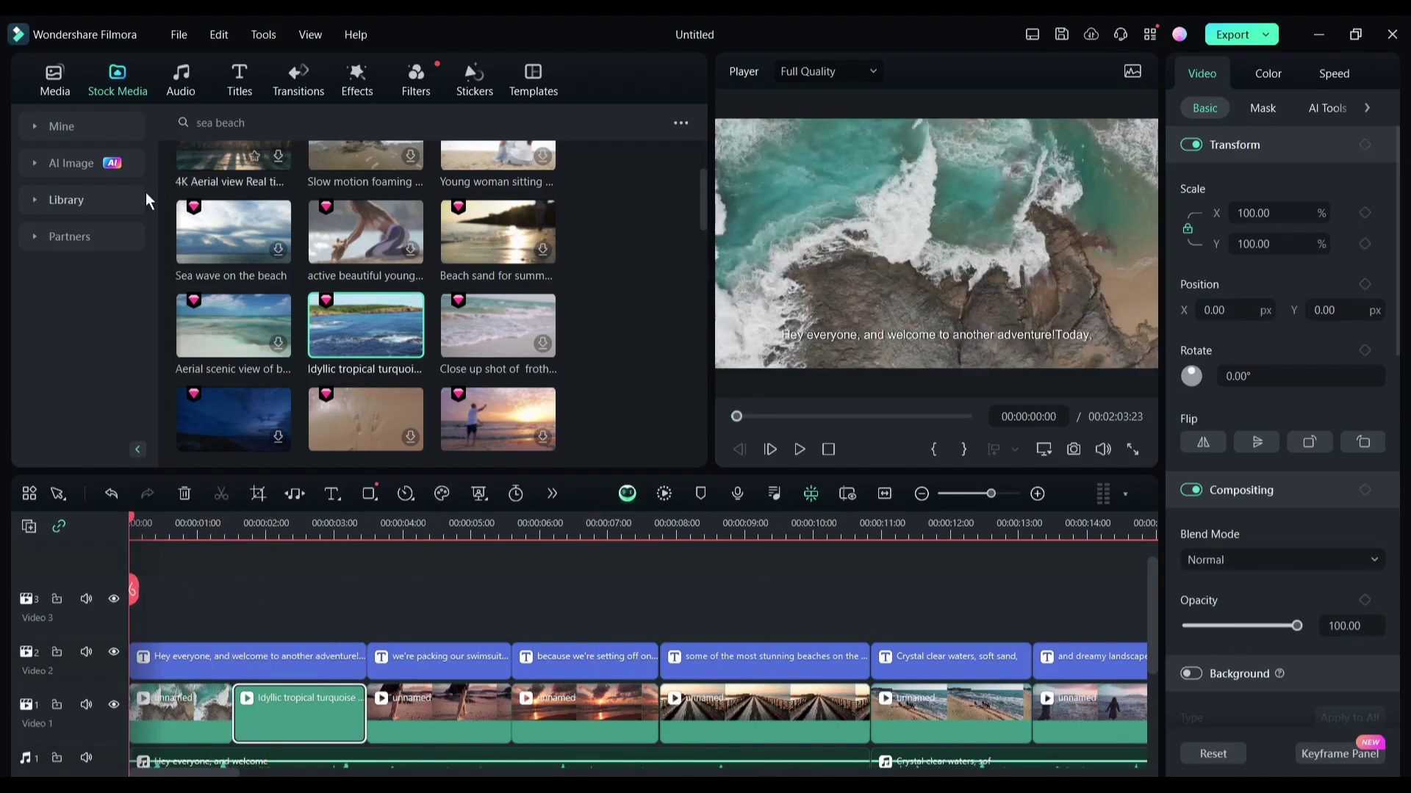
Step: Generate AI images from the prompt 'A beautifull sea baech, sun set, golden light'
left_click(73, 175)
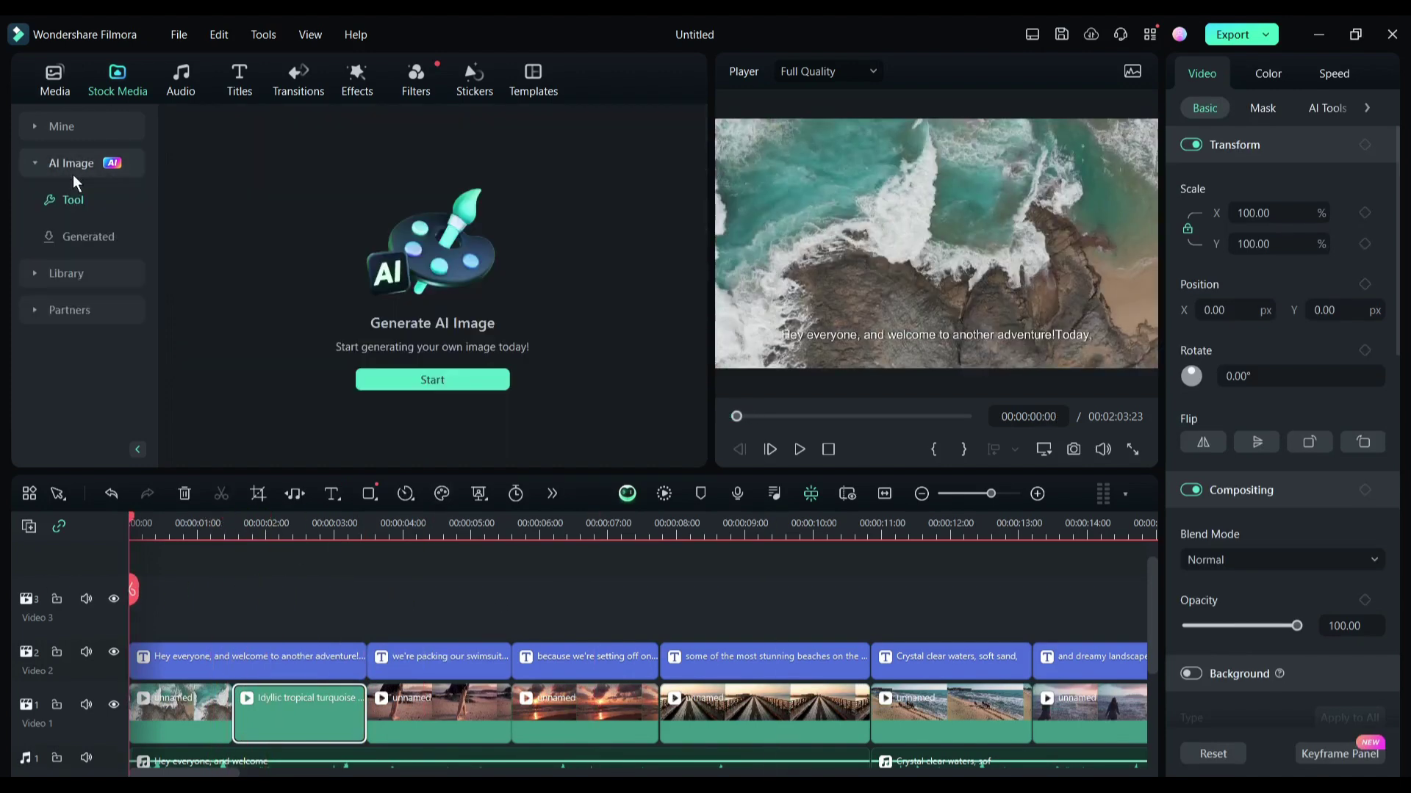
left_click(451, 381)
left_click(469, 189)
type("A beautifull sea baech, ")
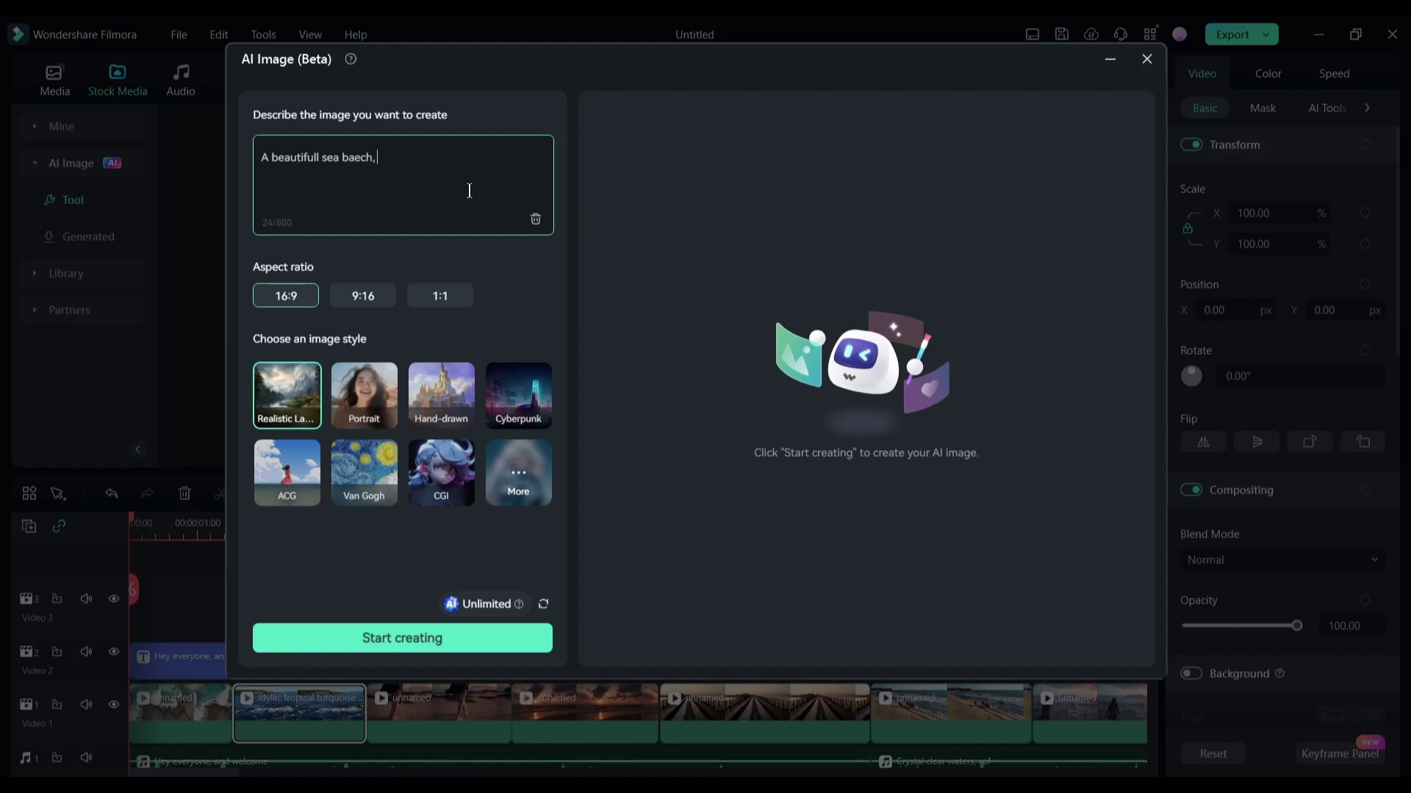
type("sun set, golden light")
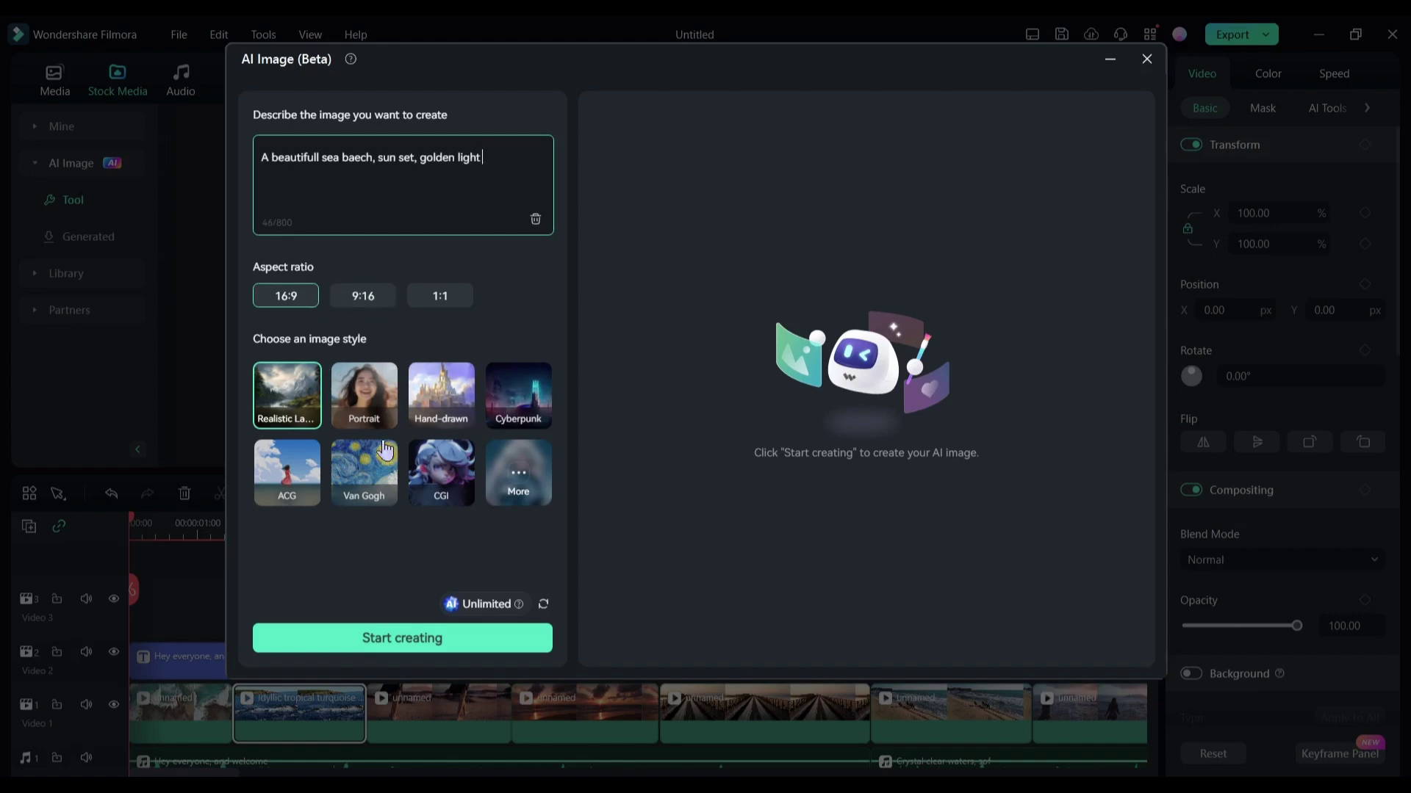
left_click(438, 646)
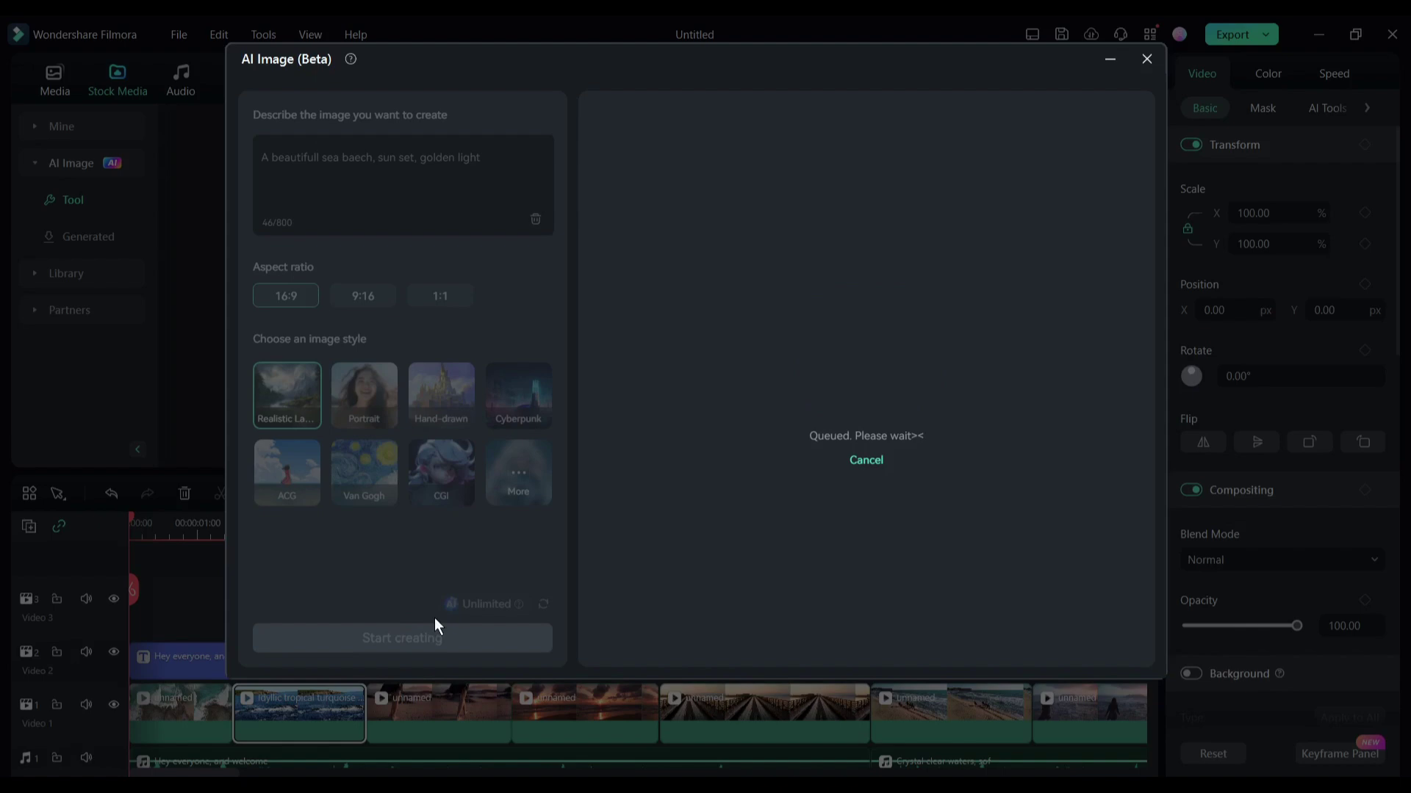
Step: Compare the four results, download the first golden beach image, and close the generator
left_click(755, 620)
left_click(923, 621)
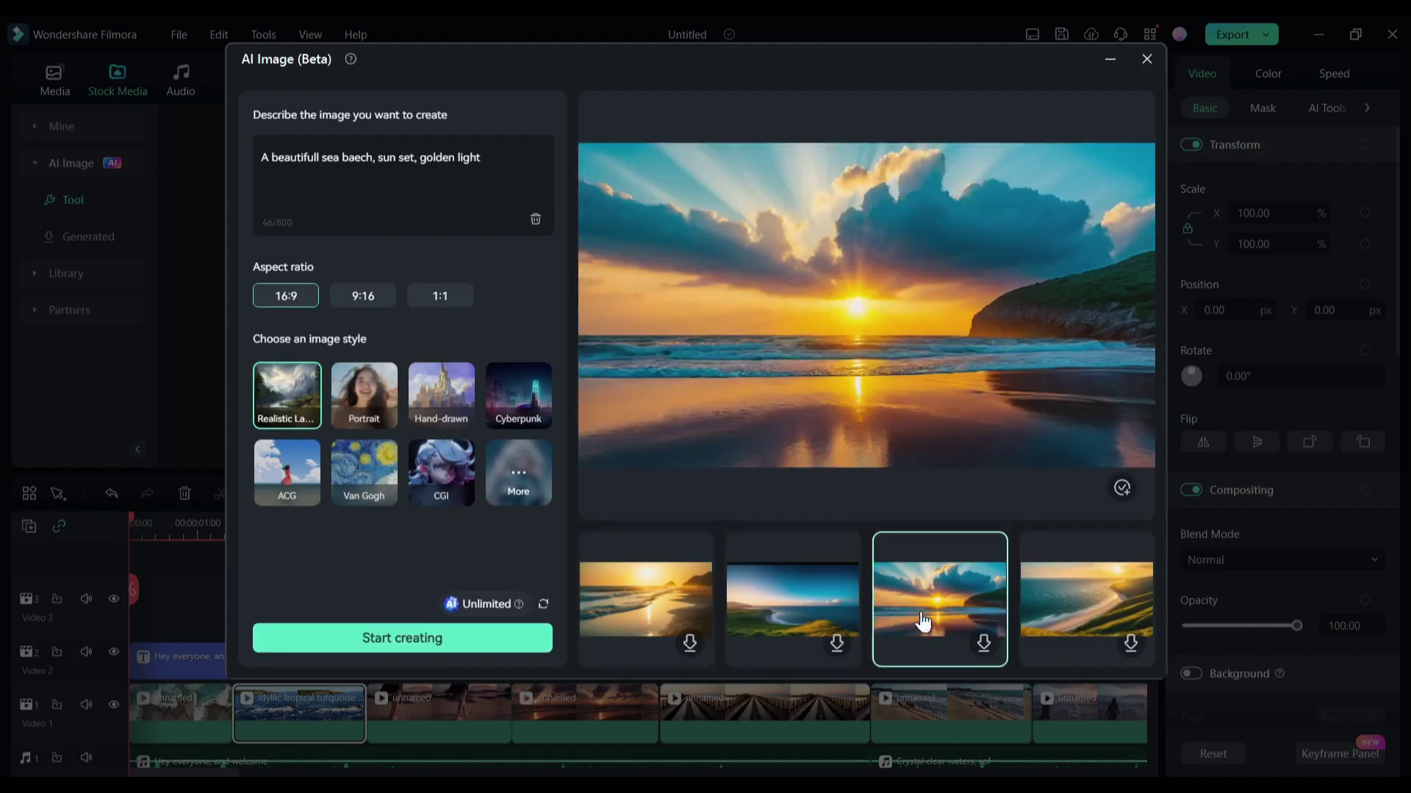
left_click(1051, 618)
left_click(819, 620)
left_click(647, 612)
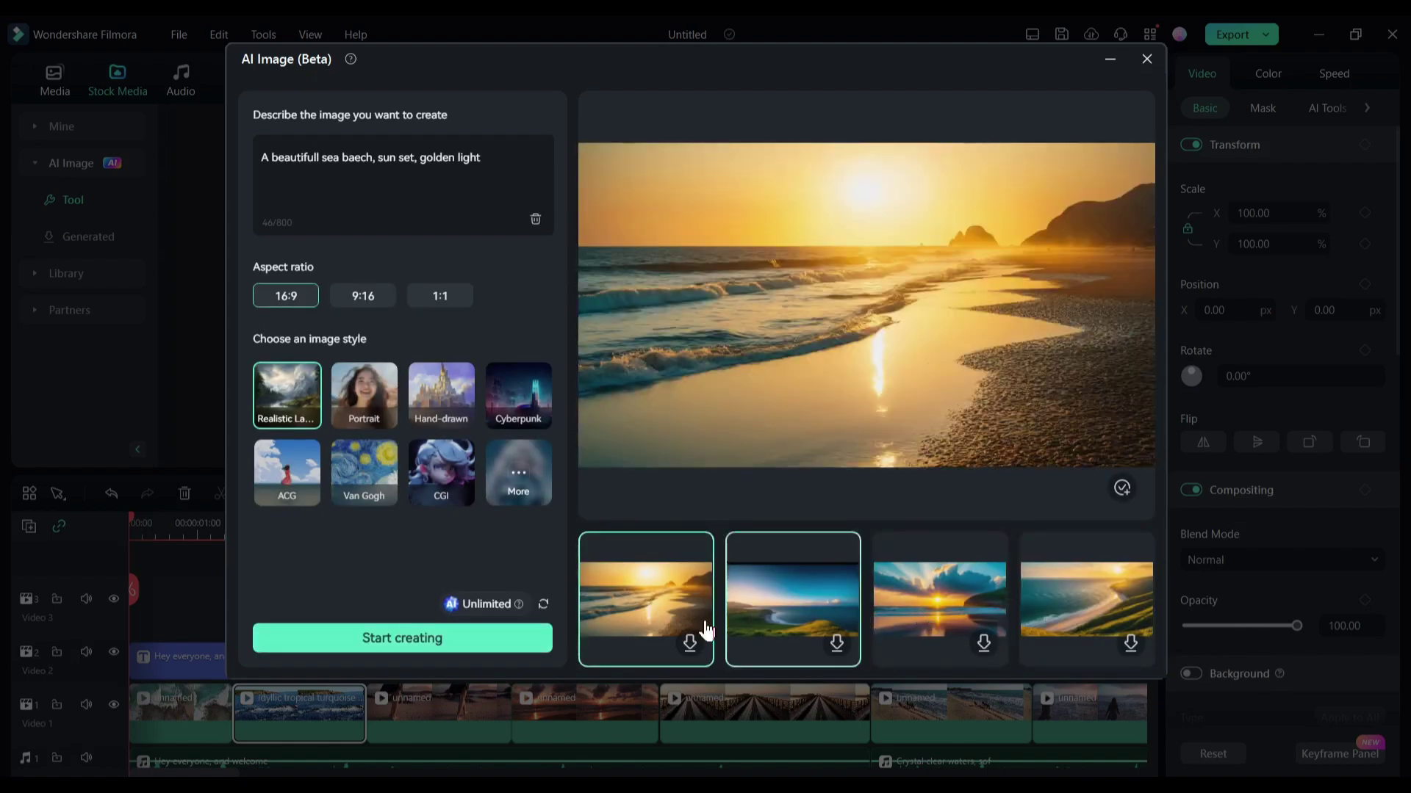
left_click(689, 644)
left_click(1146, 58)
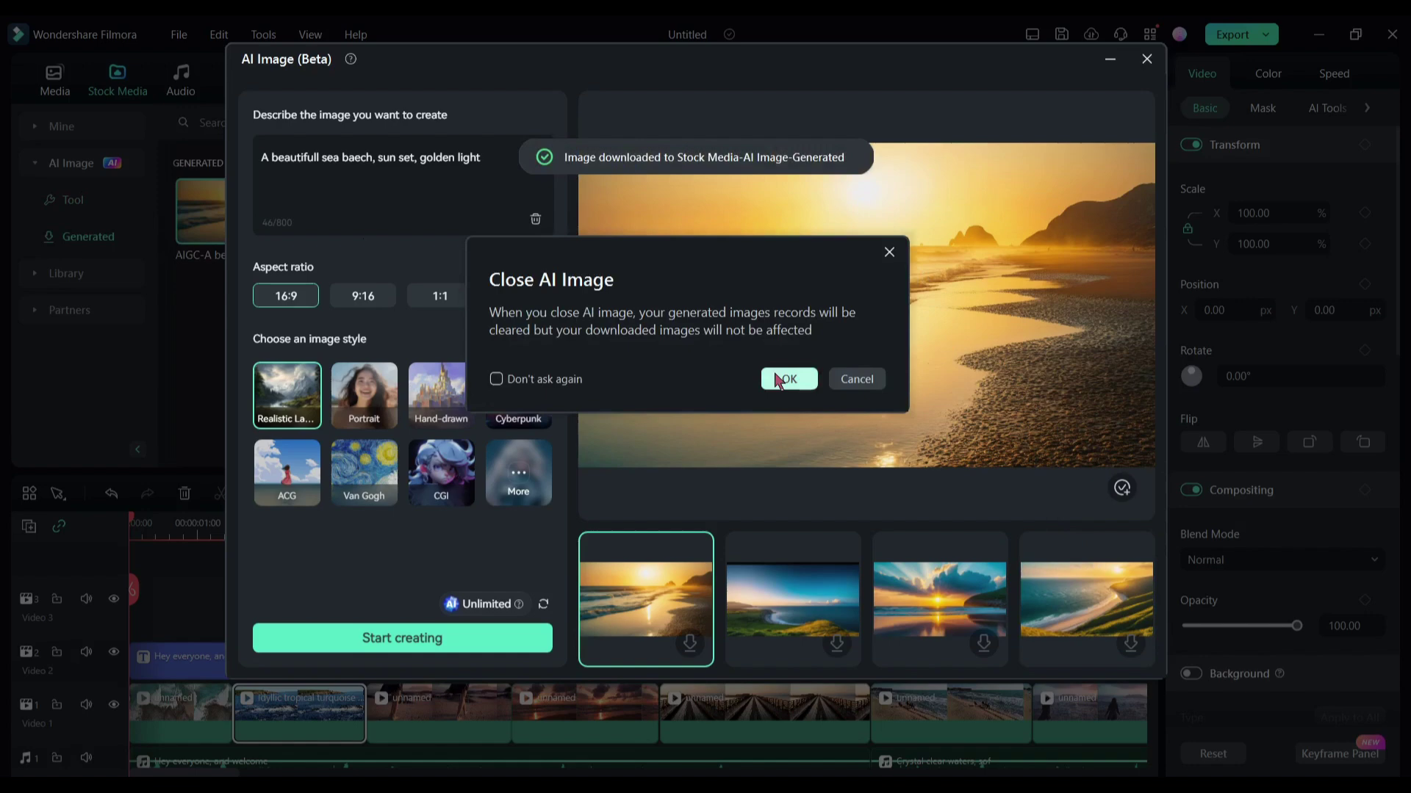
left_click(778, 379)
Step: Place the AI beach image on Video 3, then remove it from the timeline again
left_click_drag(233, 213, 294, 613)
left_click(286, 535)
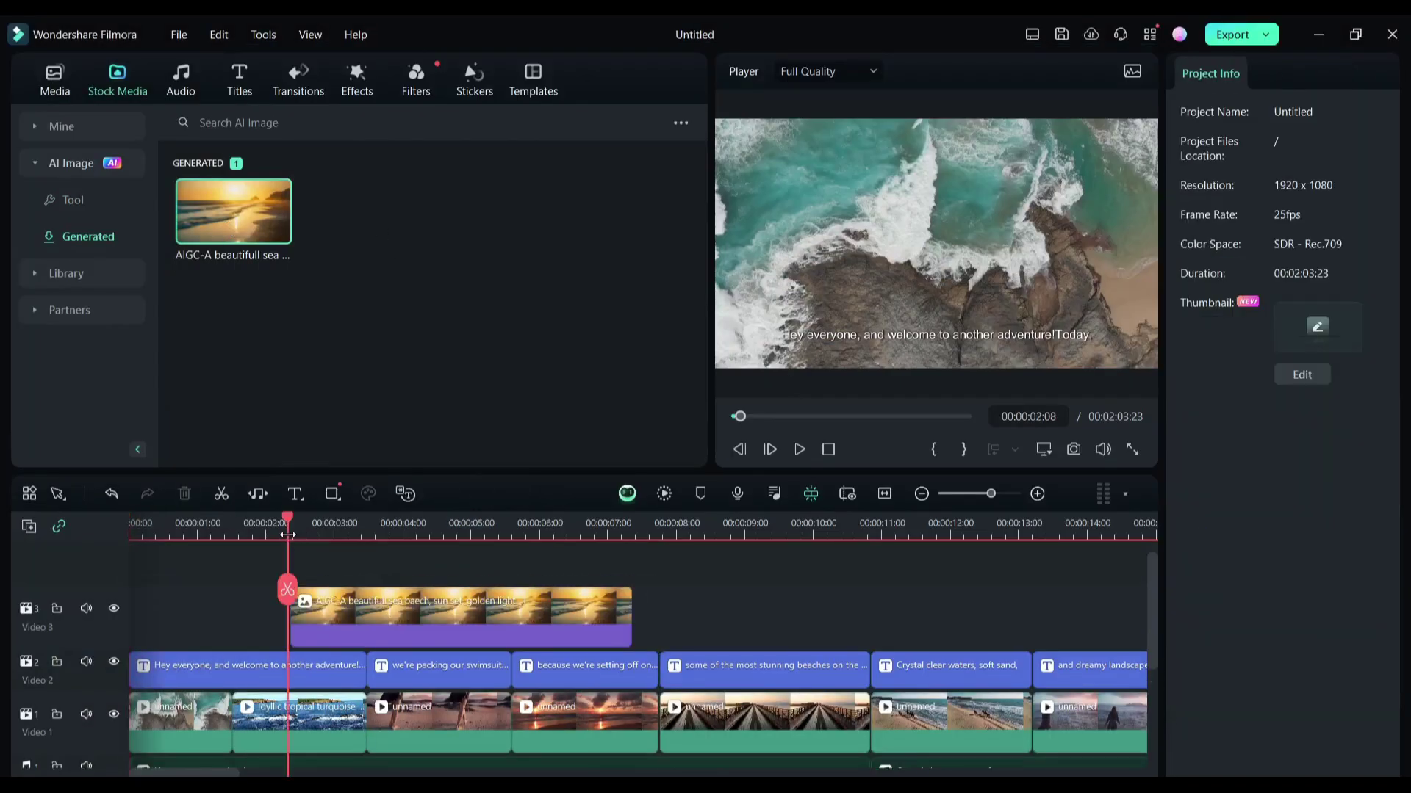
left_click(291, 535)
key("Delete")
Step: Create a Retro Television Style Influence Kit intro reading 'Nature Revels' and preview it on the timeline
left_click(55, 77)
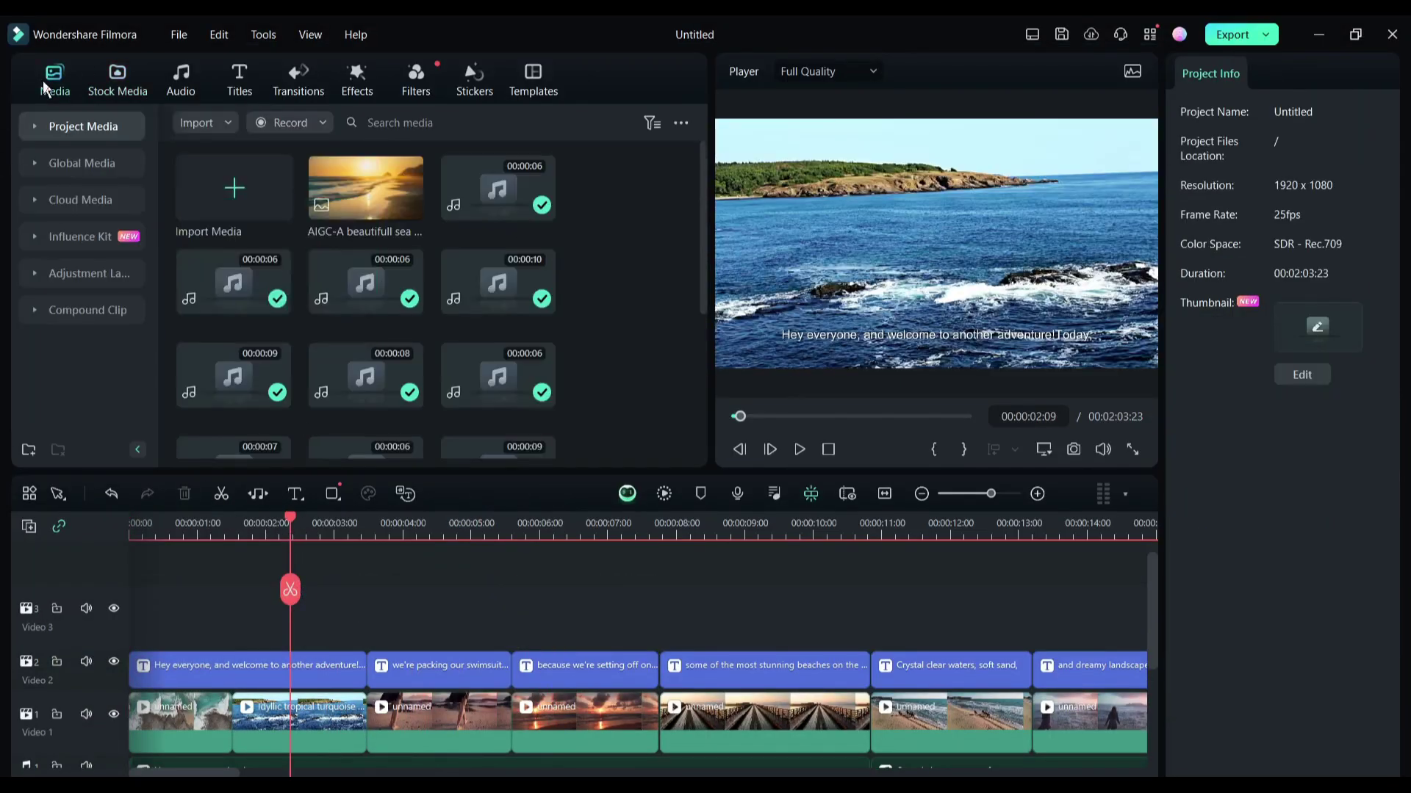
left_click(79, 237)
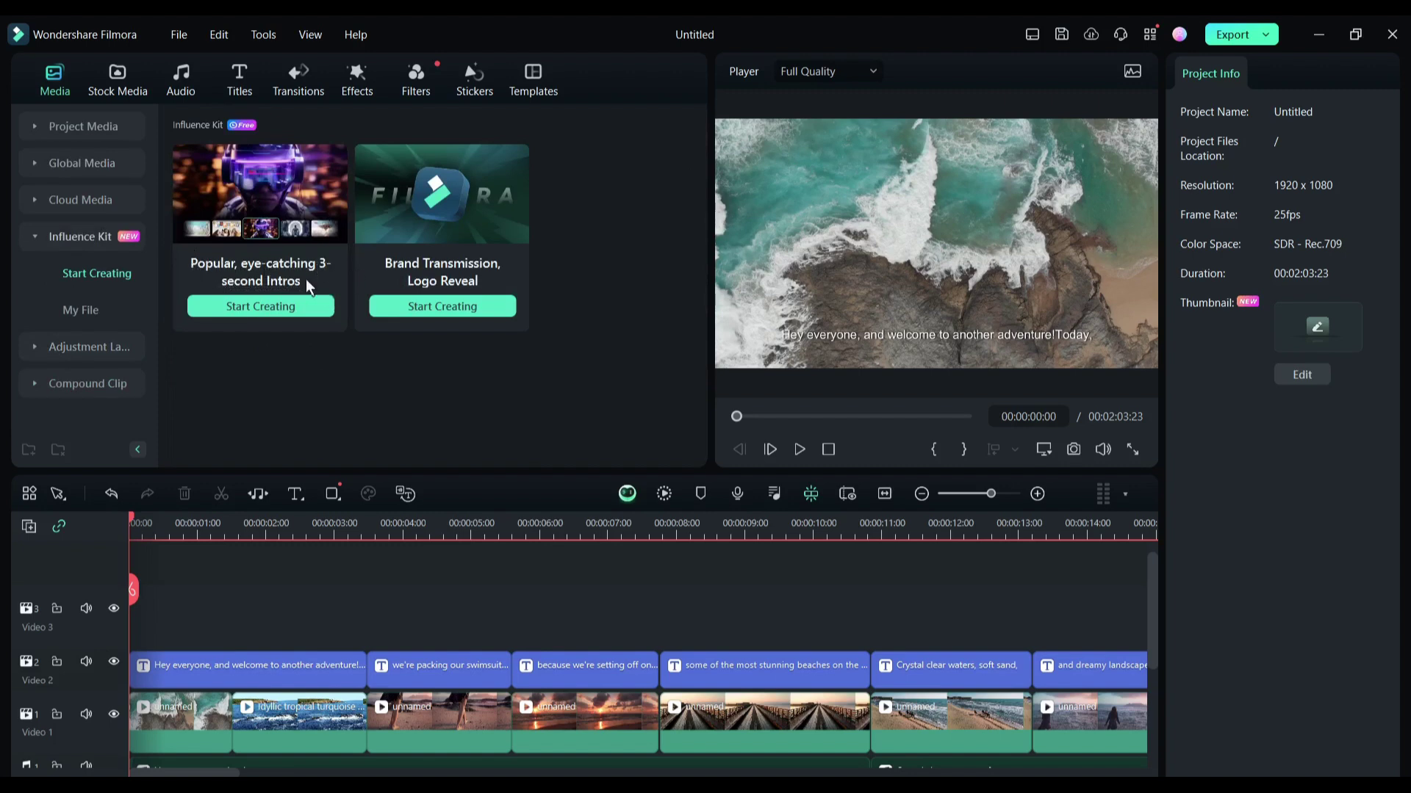
left_click(259, 309)
left_click(1121, 684)
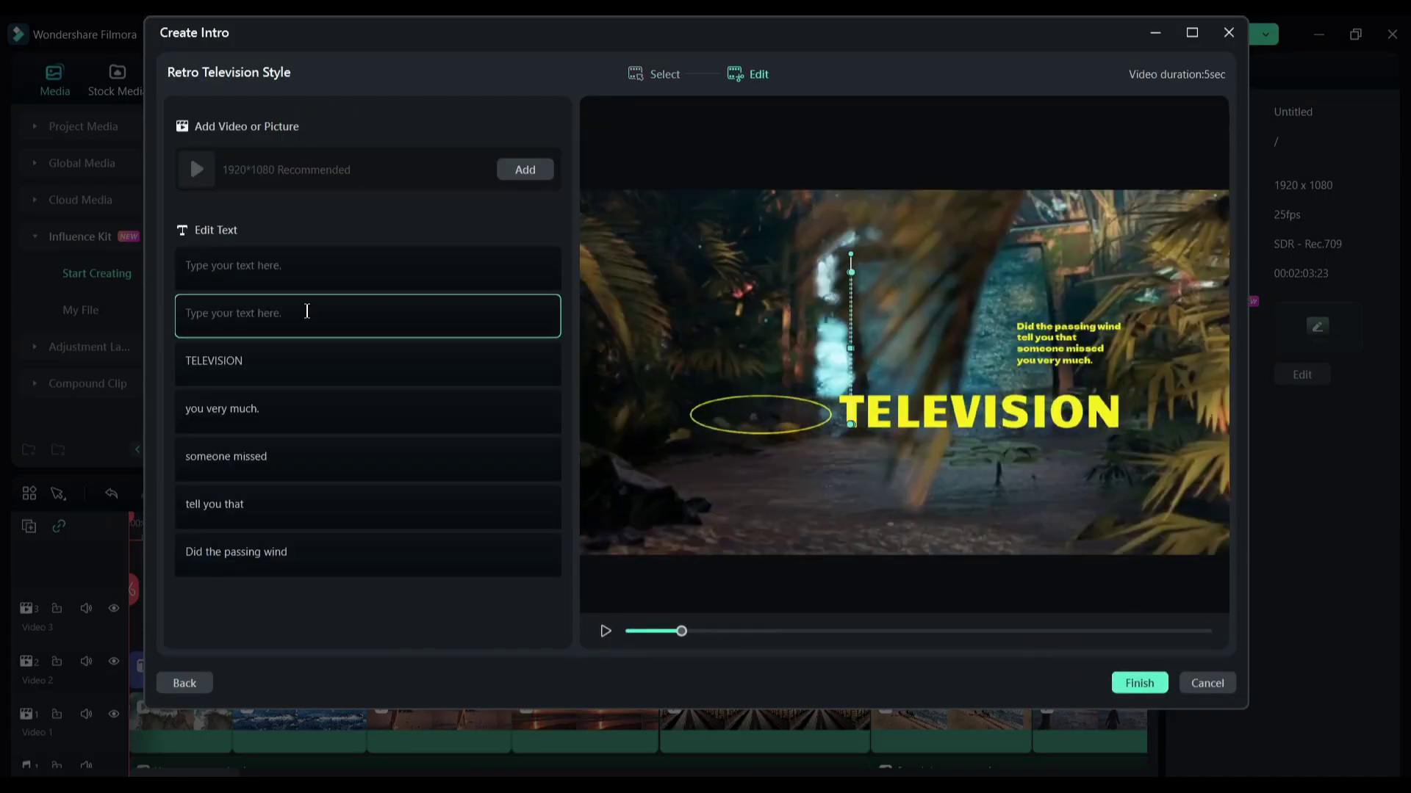
type("Nature")
double_click(336, 360)
type("Revels")
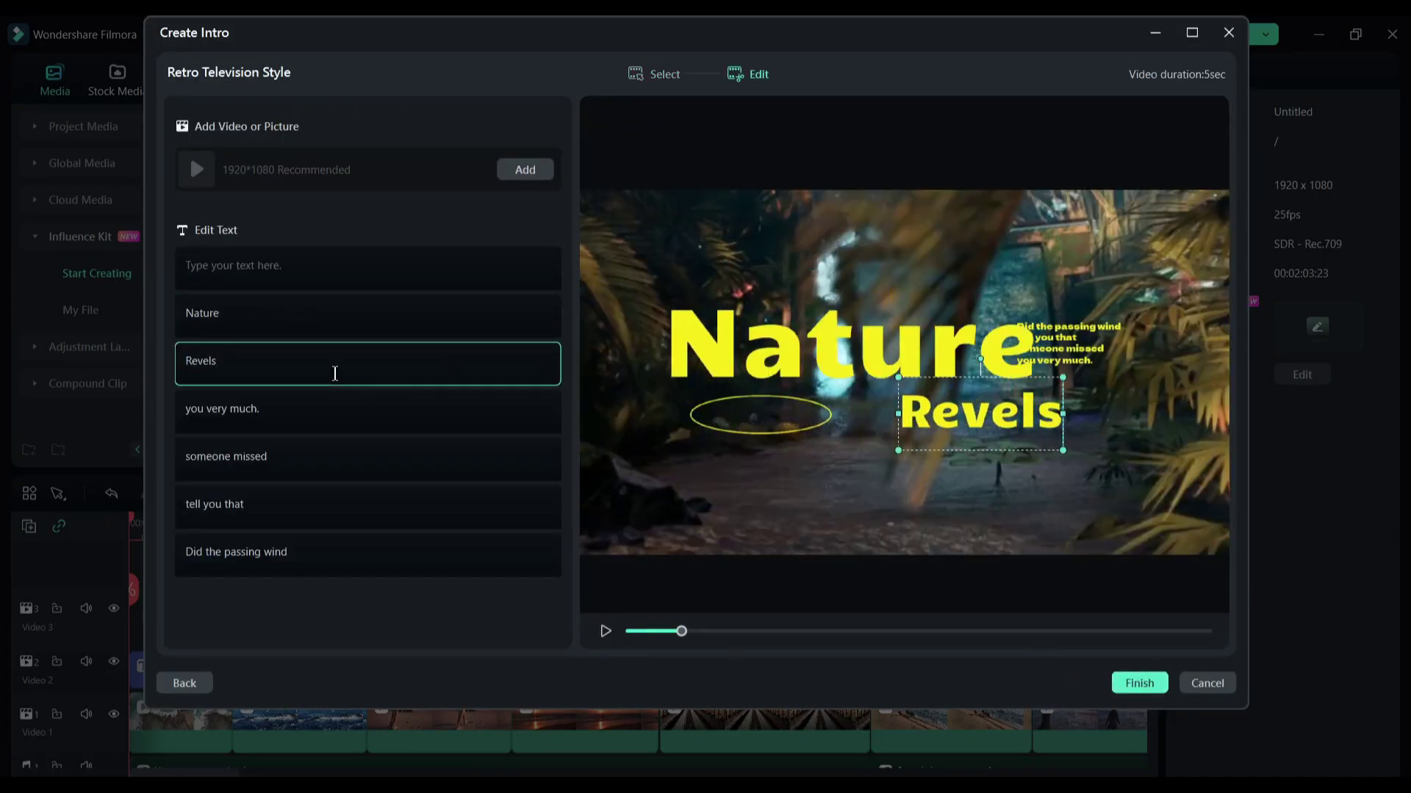
left_click(313, 409)
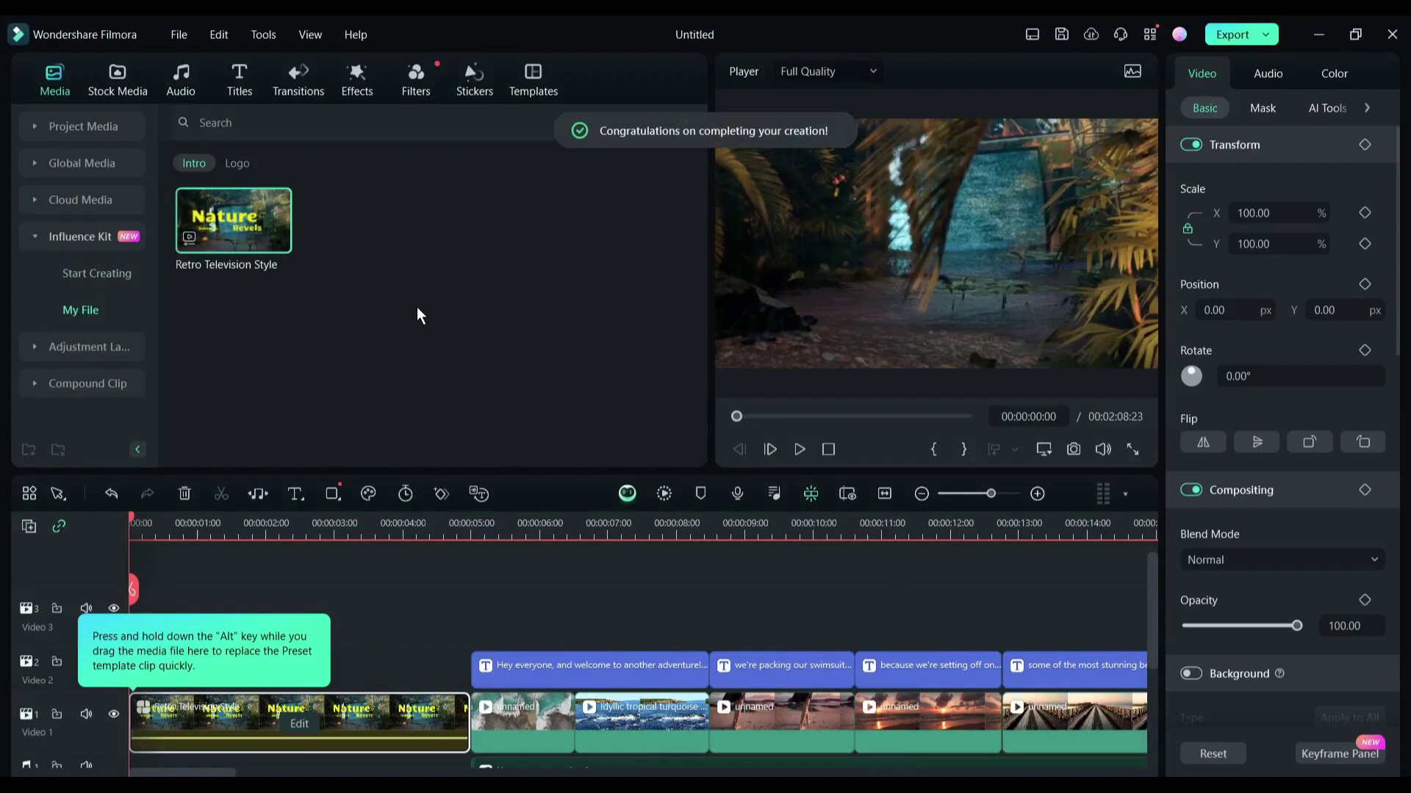
left_click_drag(151, 516, 588, 544)
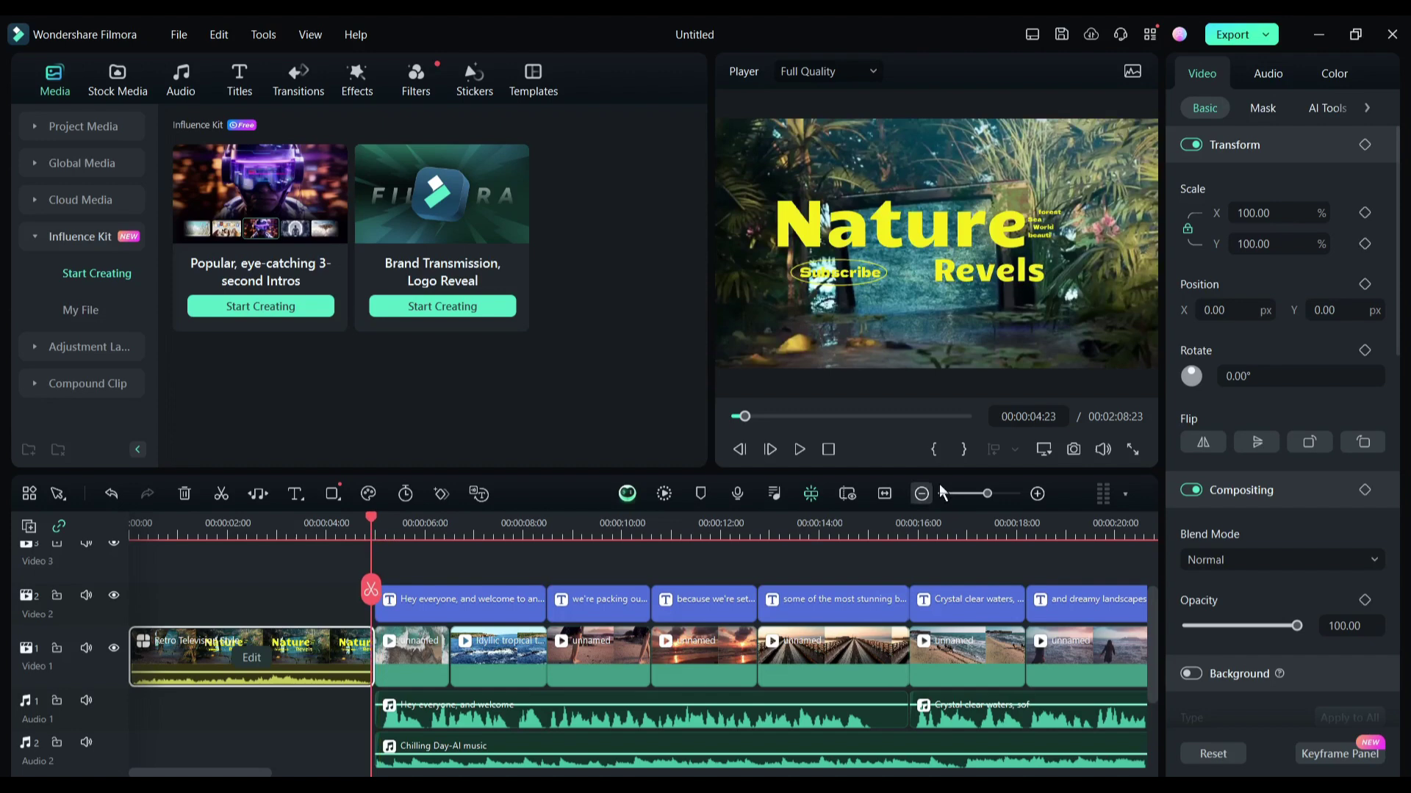
Step: Browse the Transitions and Effects libraries, including NewBlue FX, then scroll through the Templates library
left_click(285, 81)
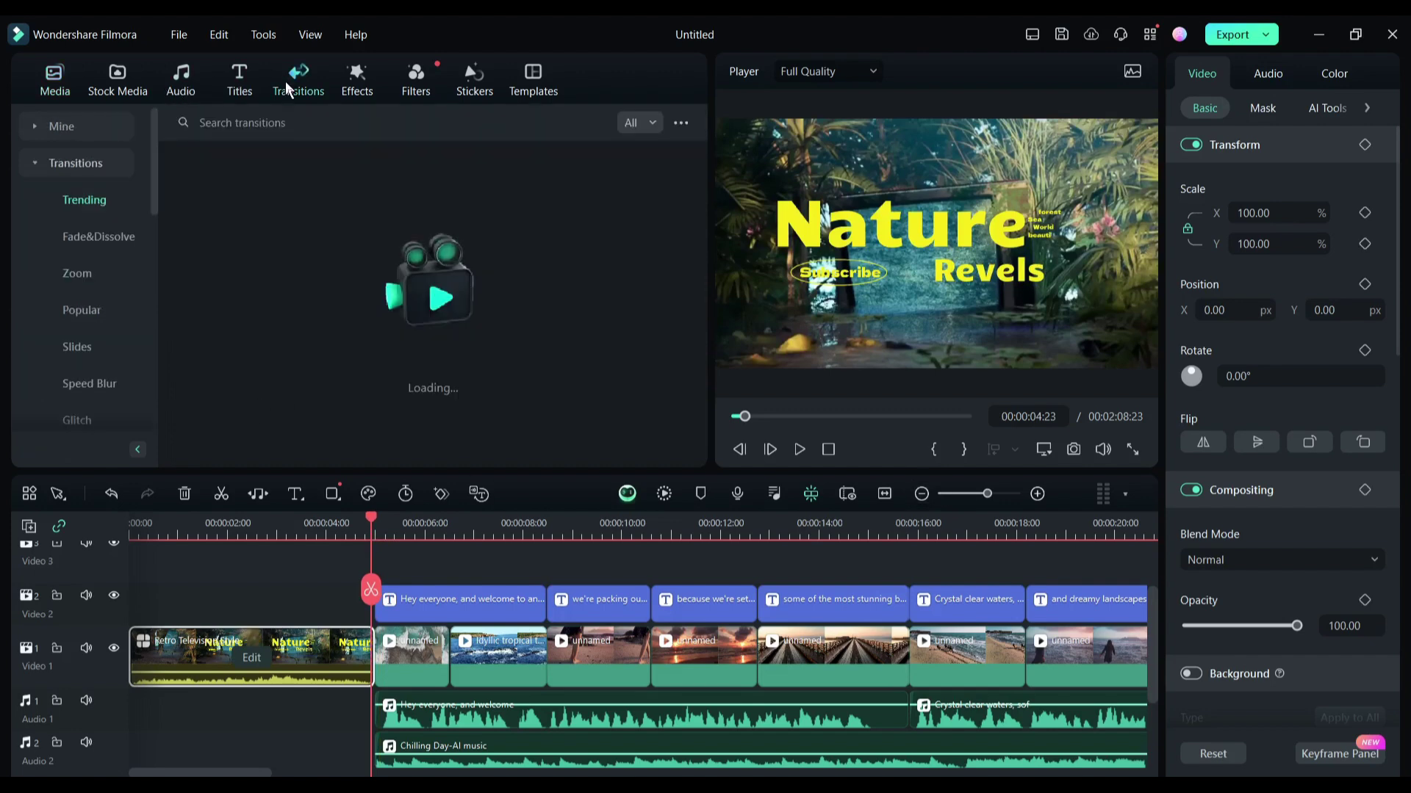
key("space")
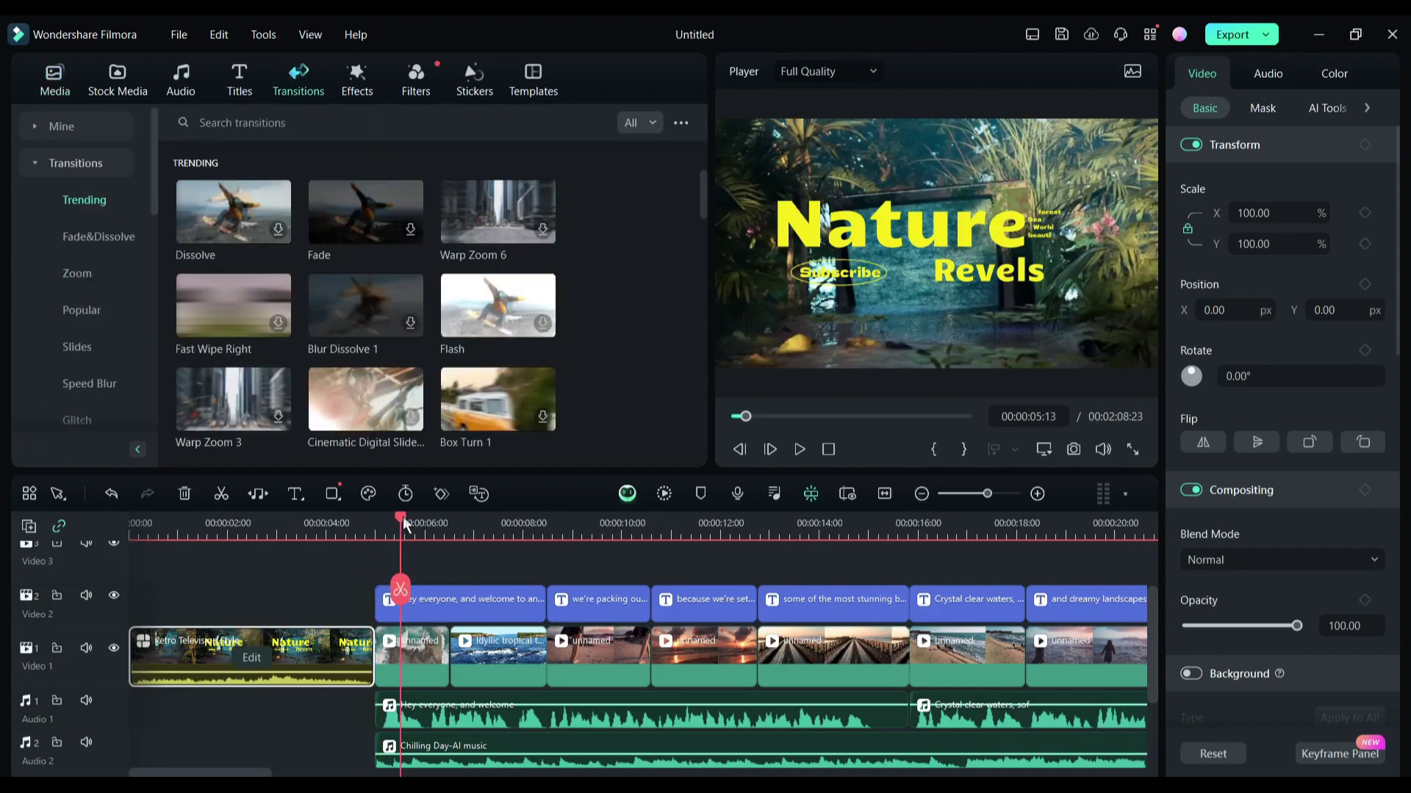
left_click(360, 73)
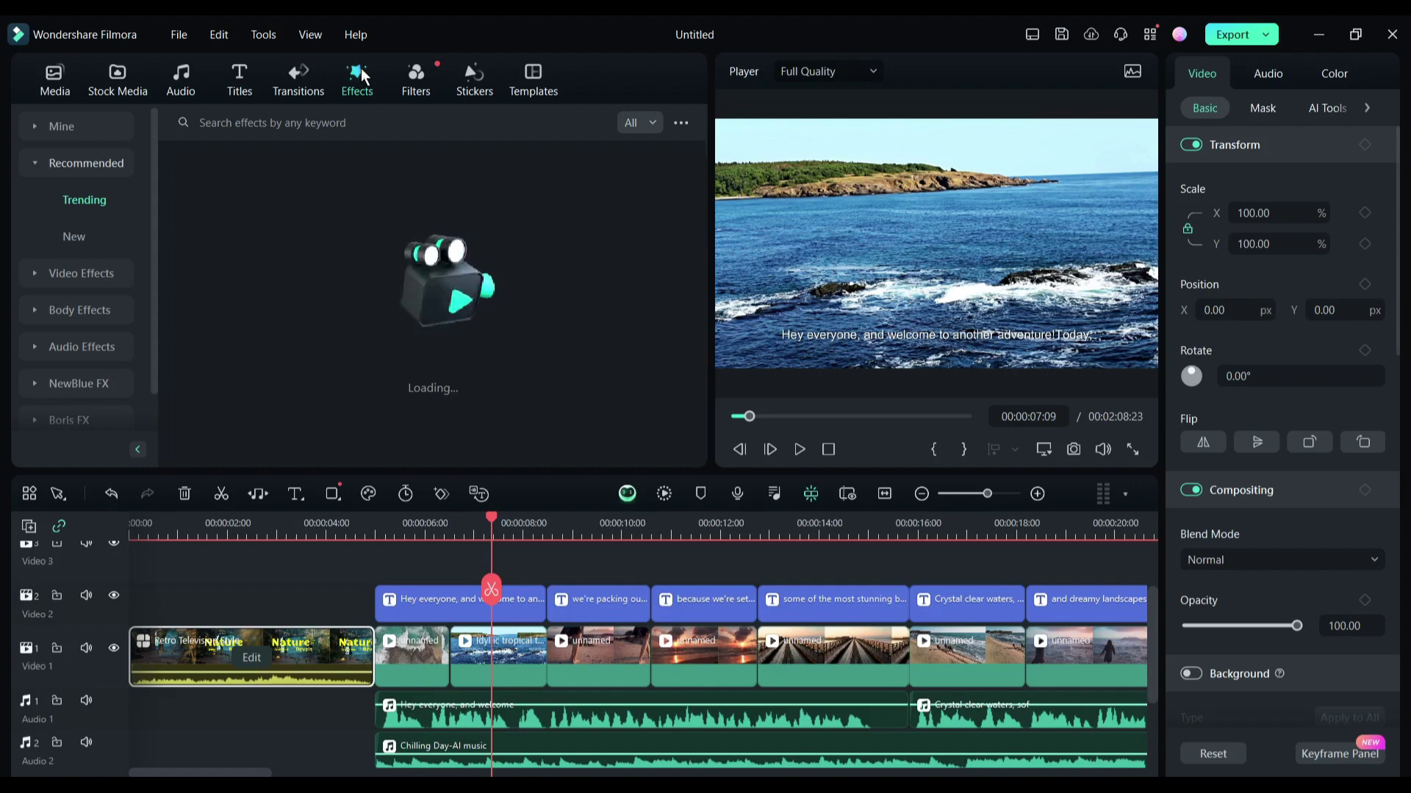
left_click(125, 272)
scroll(81, 308, "down", 5)
left_click(94, 372)
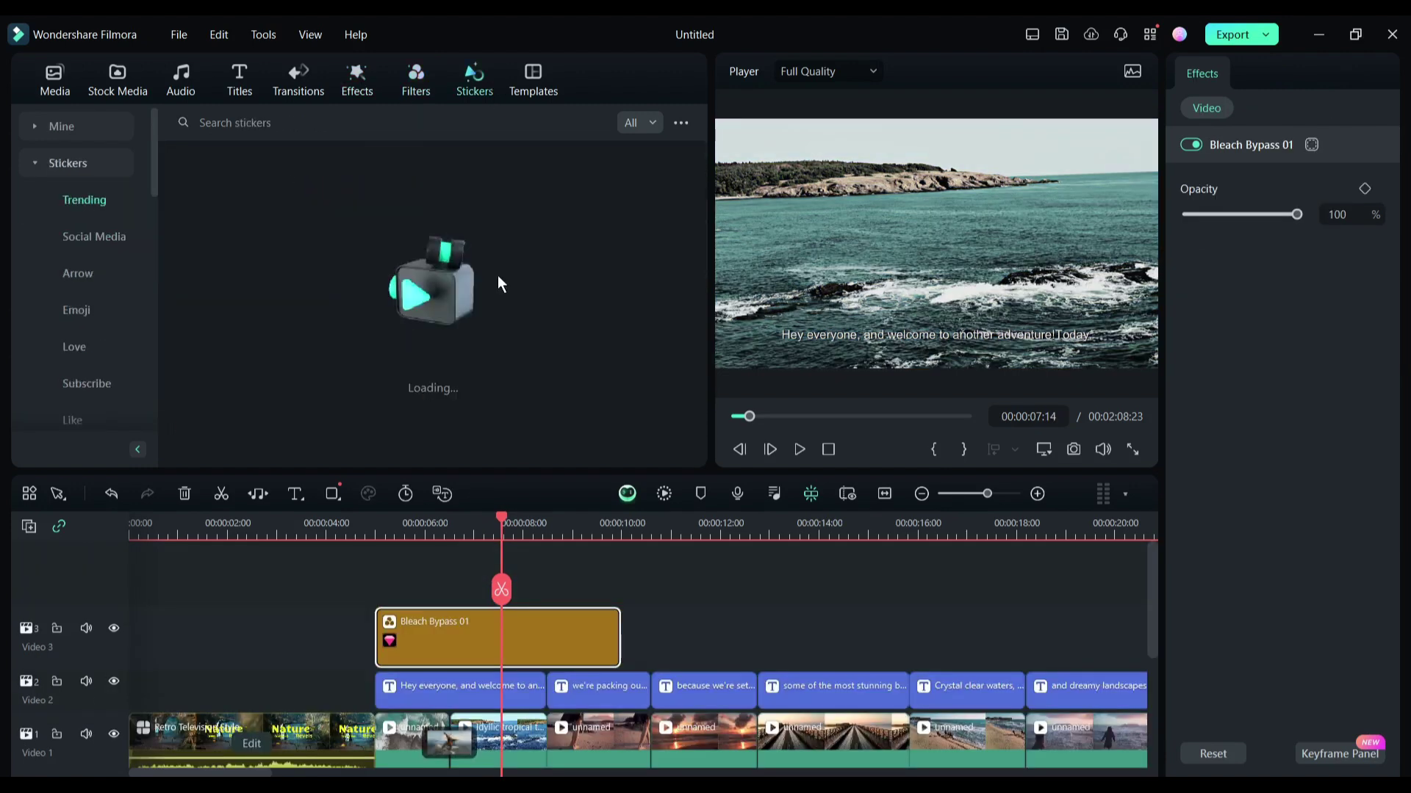
scroll(81, 309, "down", 5)
left_click(73, 310)
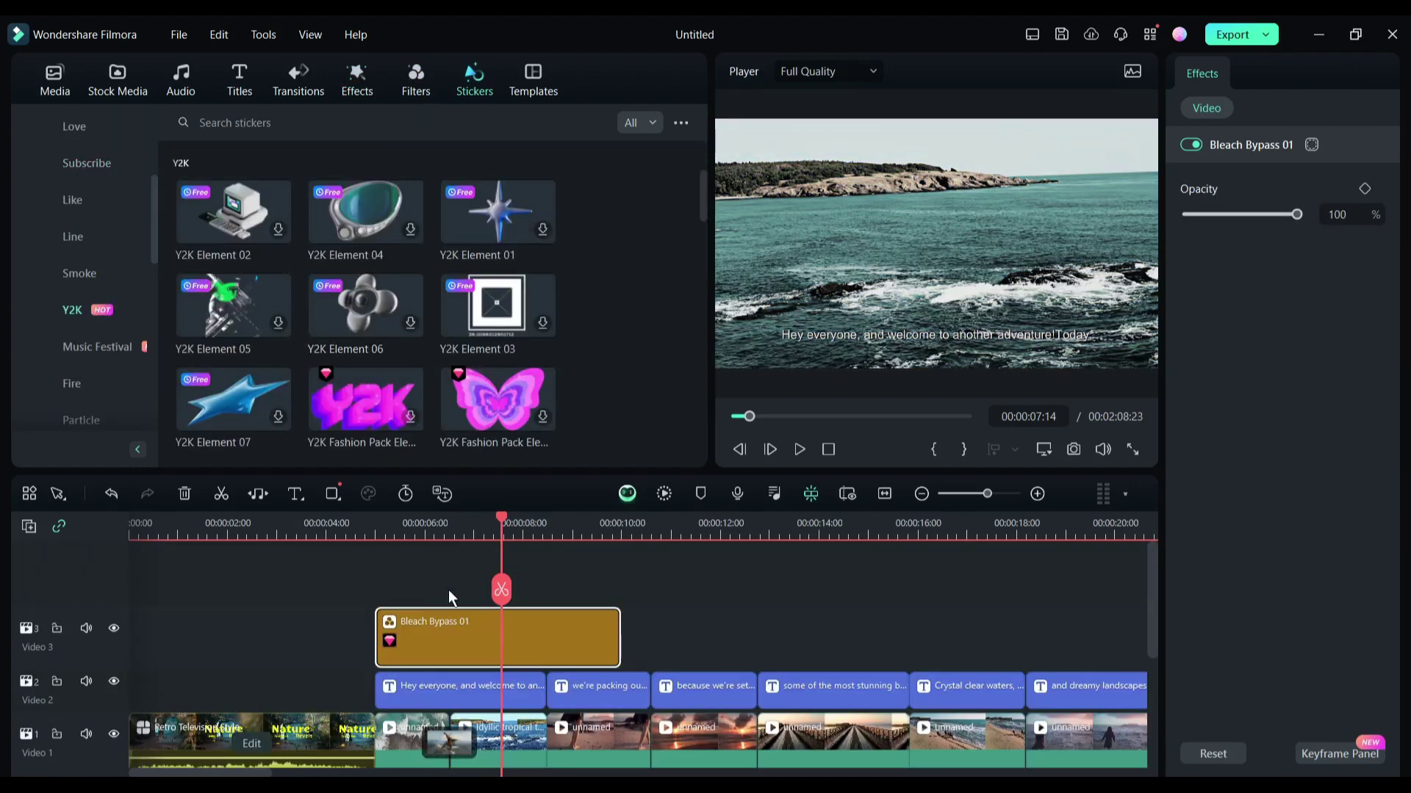
left_click(526, 92)
scroll(246, 342, "down", 3)
scroll(243, 332, "down", 5)
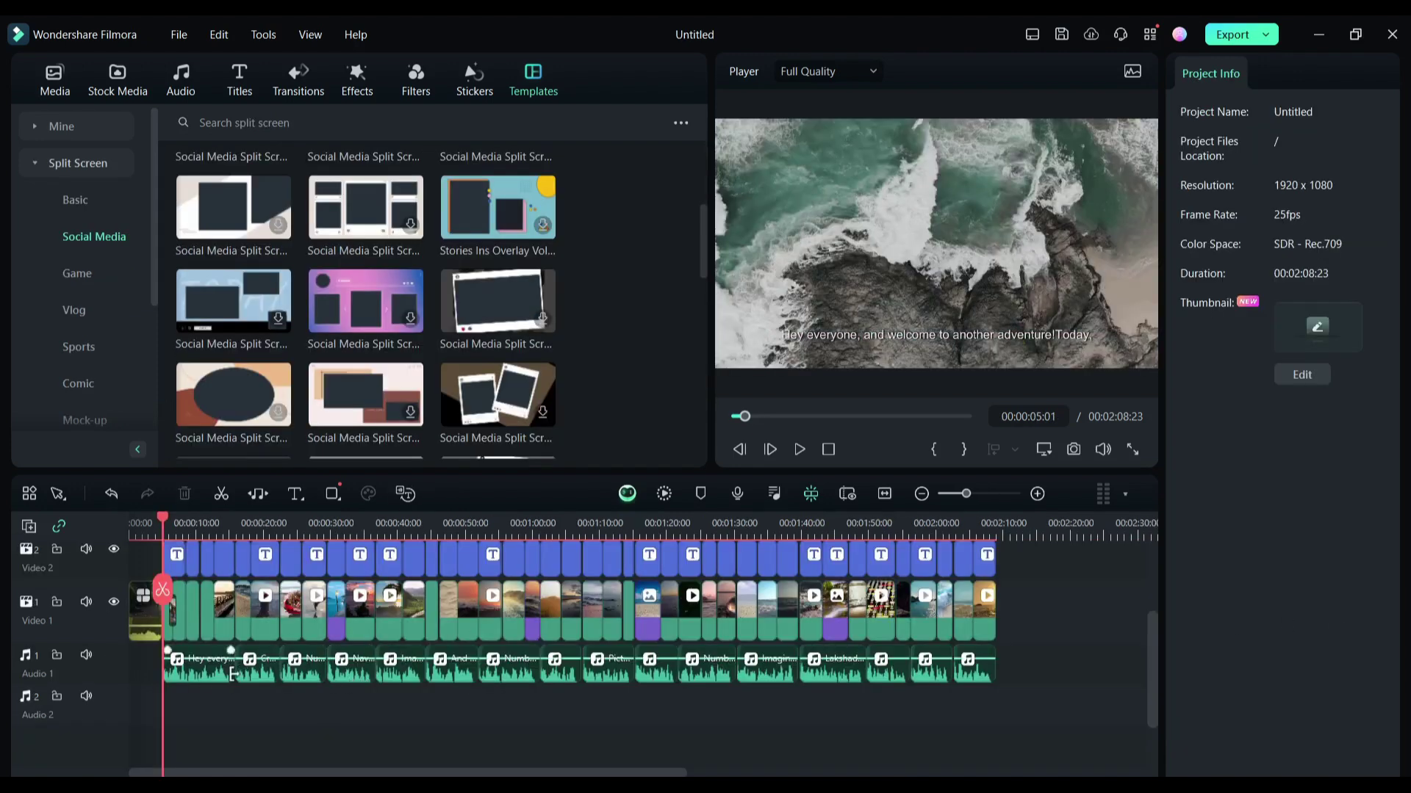
Step: Browse the Music and Sound Effect libraries, then launch the AI Music generator
left_click(179, 90)
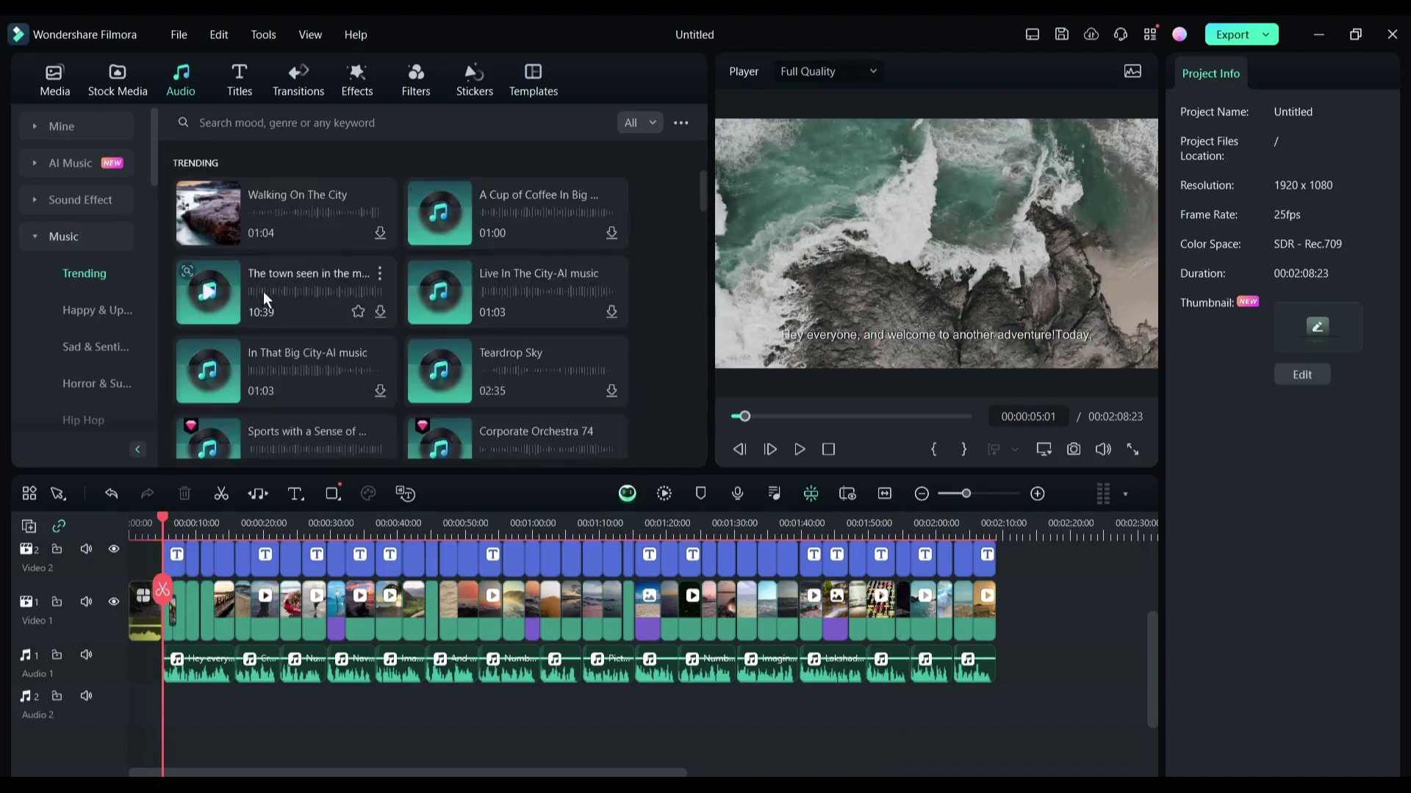
left_click(72, 213)
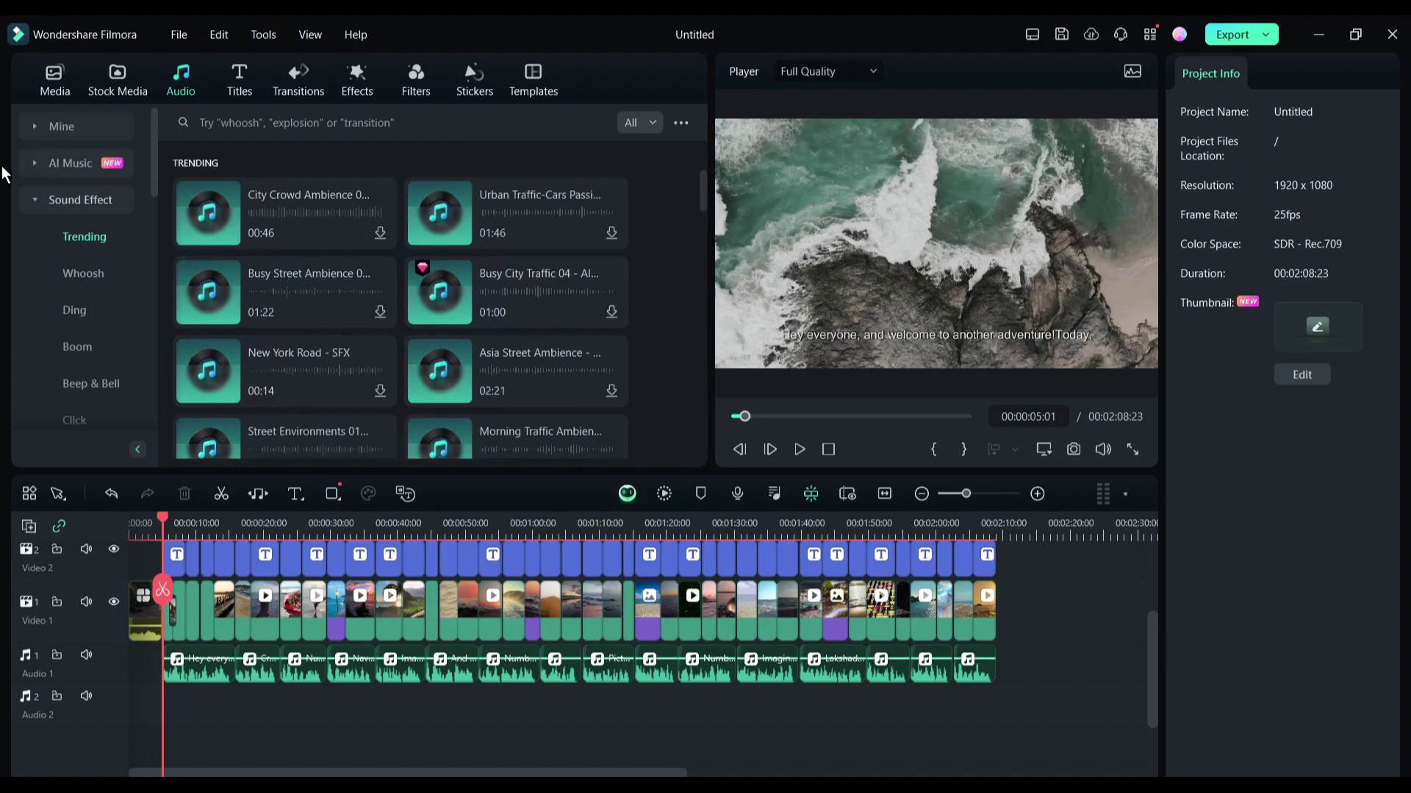
left_click(50, 163)
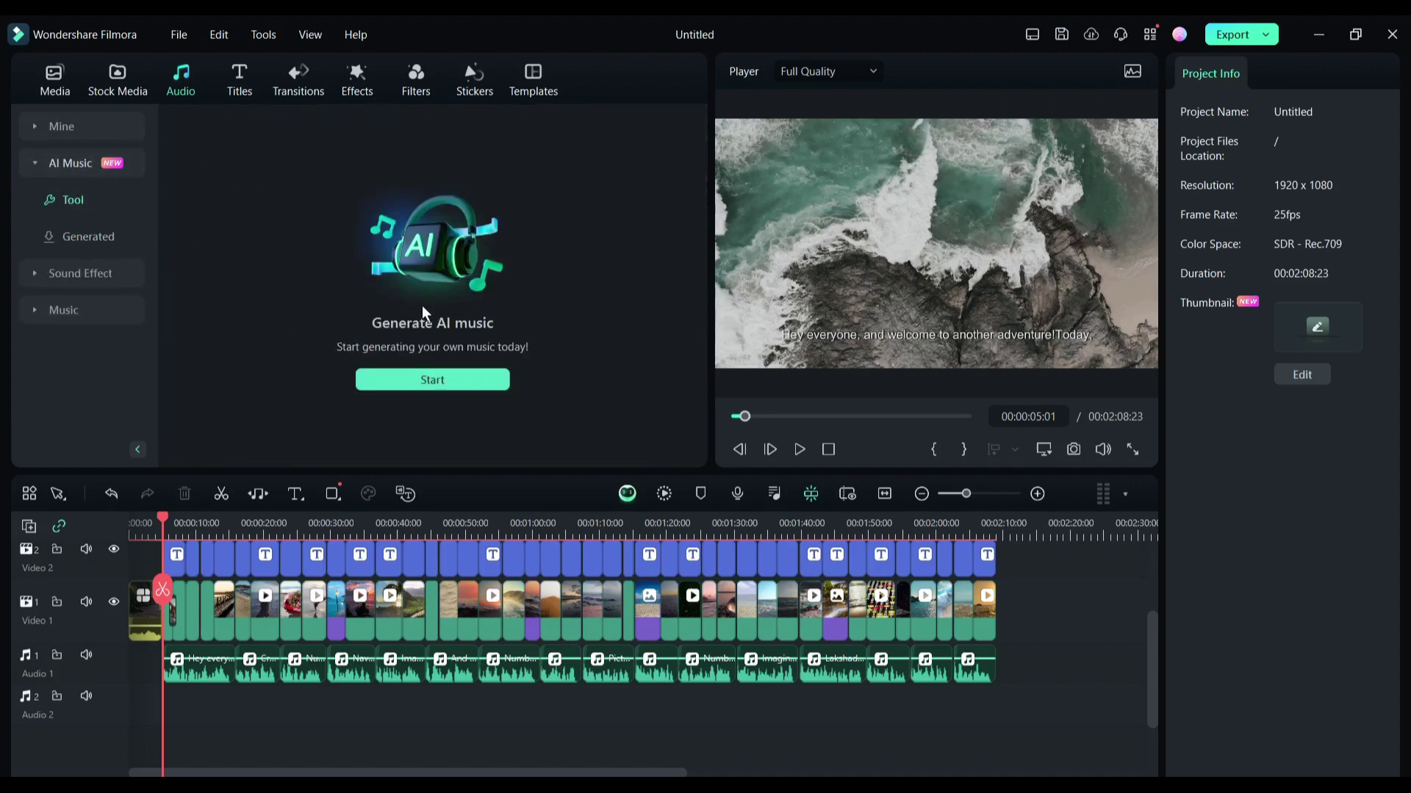
left_click(433, 385)
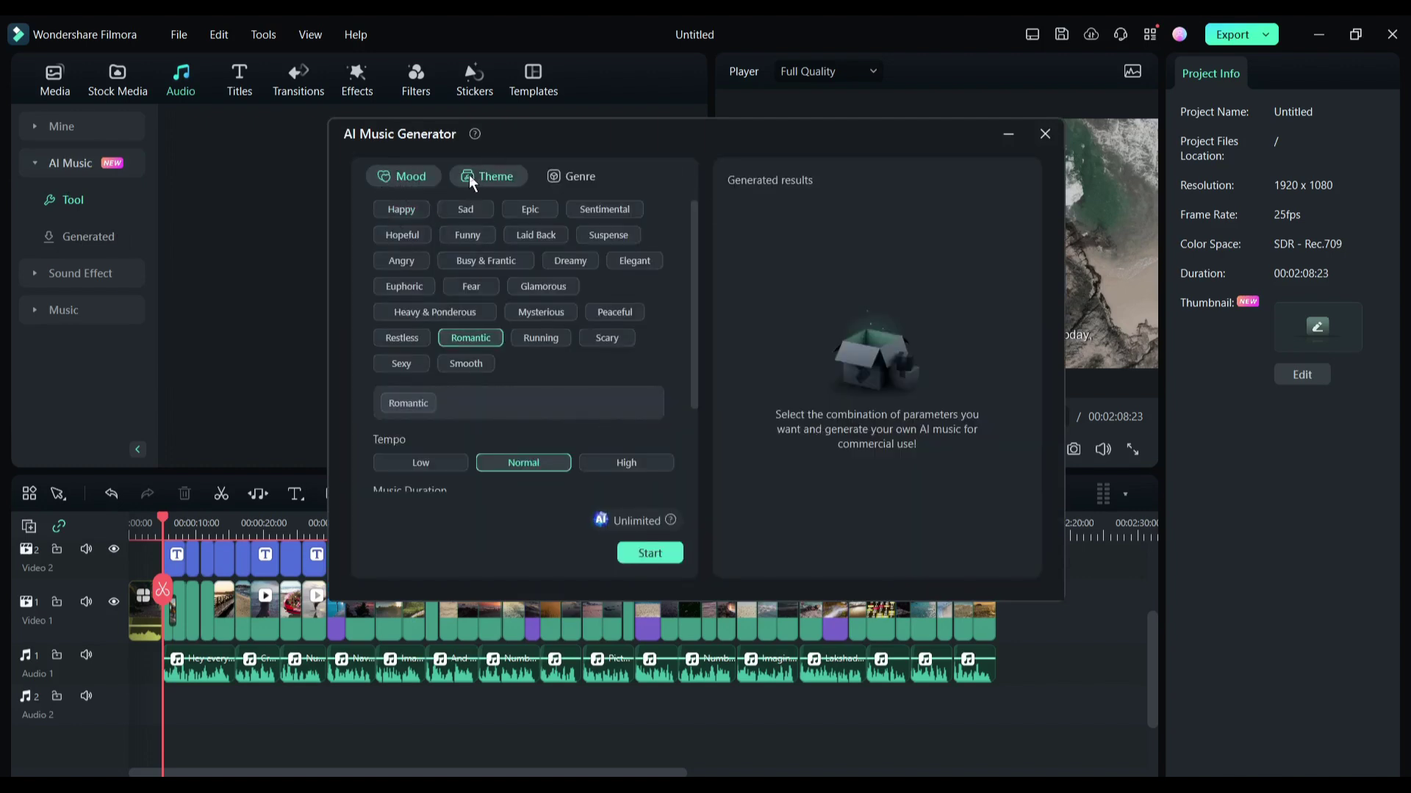
Step: Set the AI music to Travel theme, Afrobeats genre, 02:35 length and four tracks
left_click(474, 176)
left_click(467, 211)
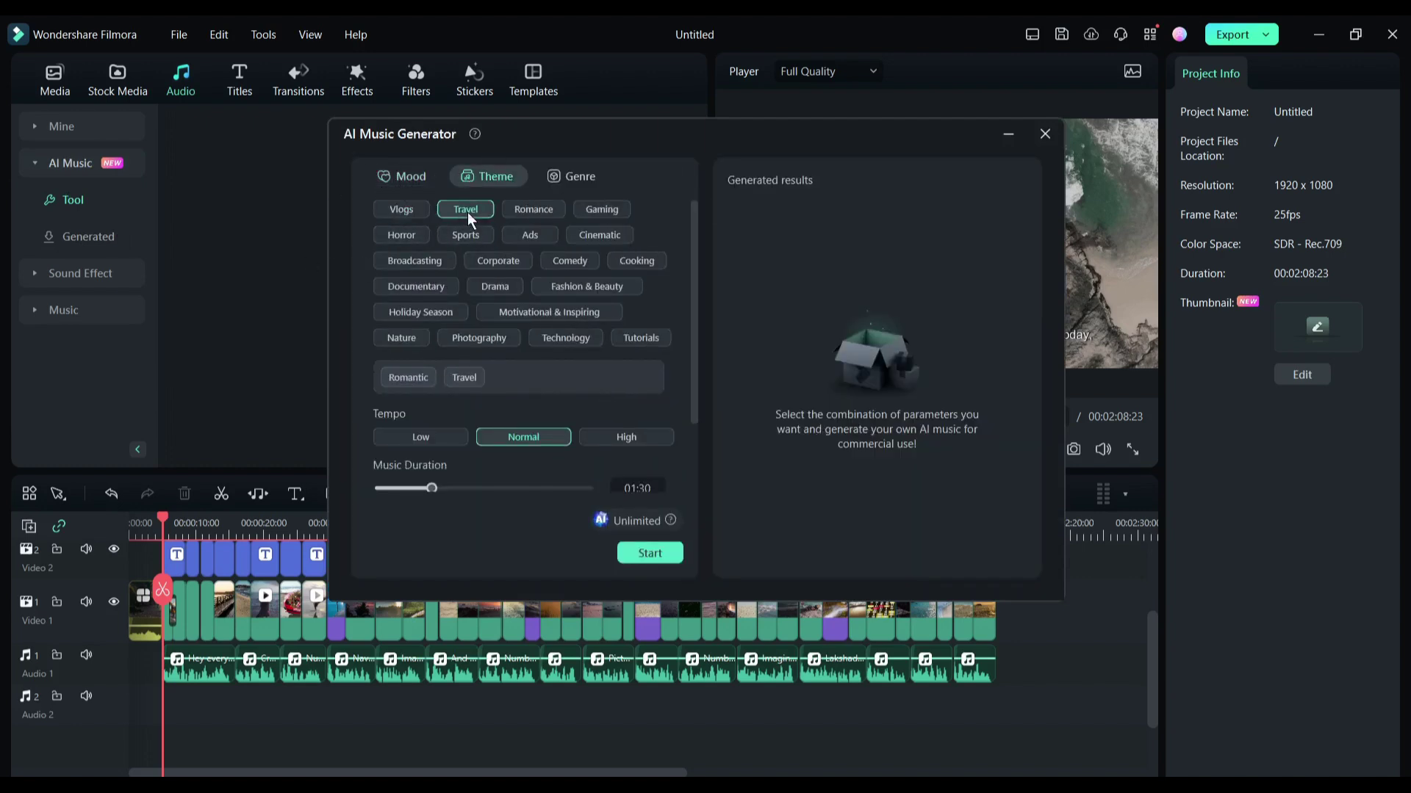
left_click(564, 176)
left_click(535, 364)
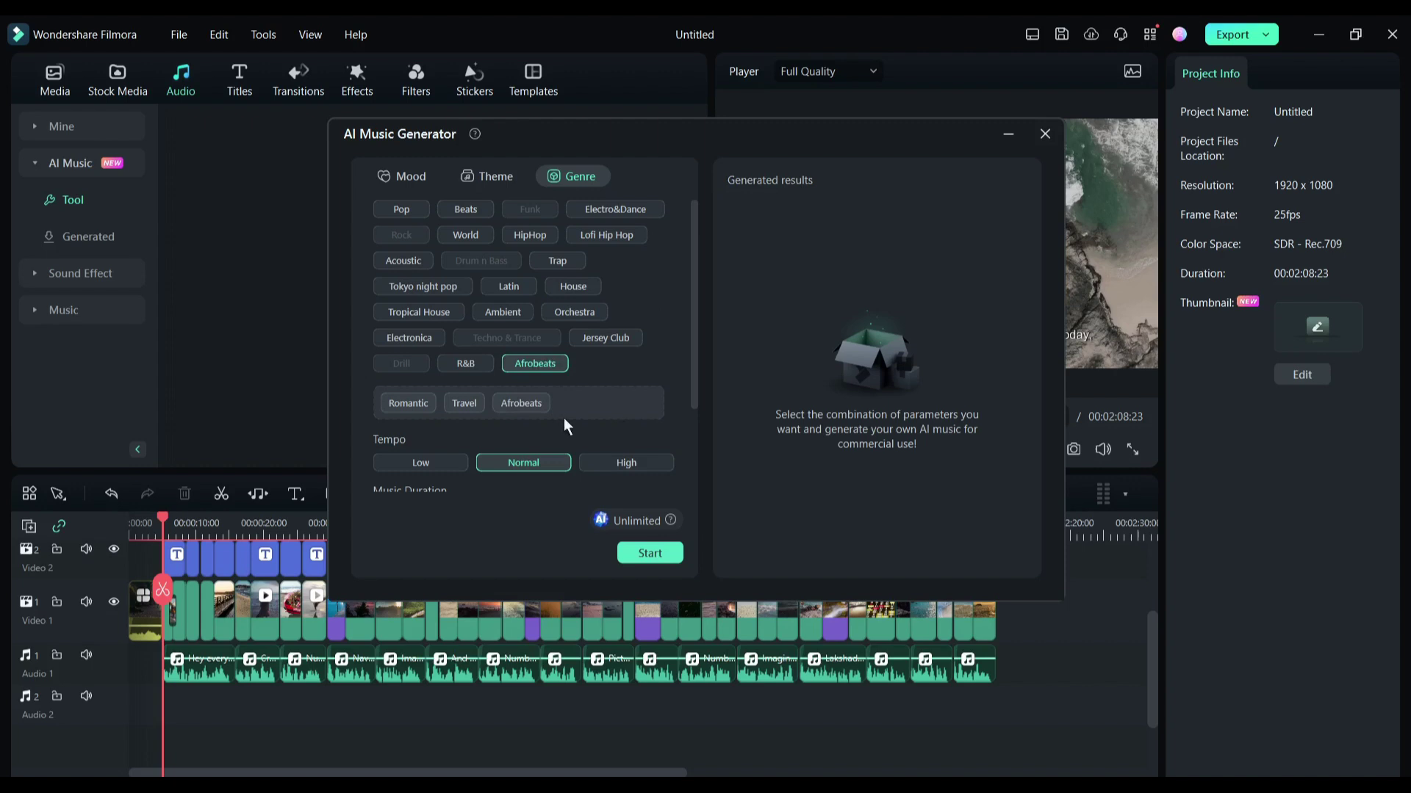
scroll(641, 444, "down", 2)
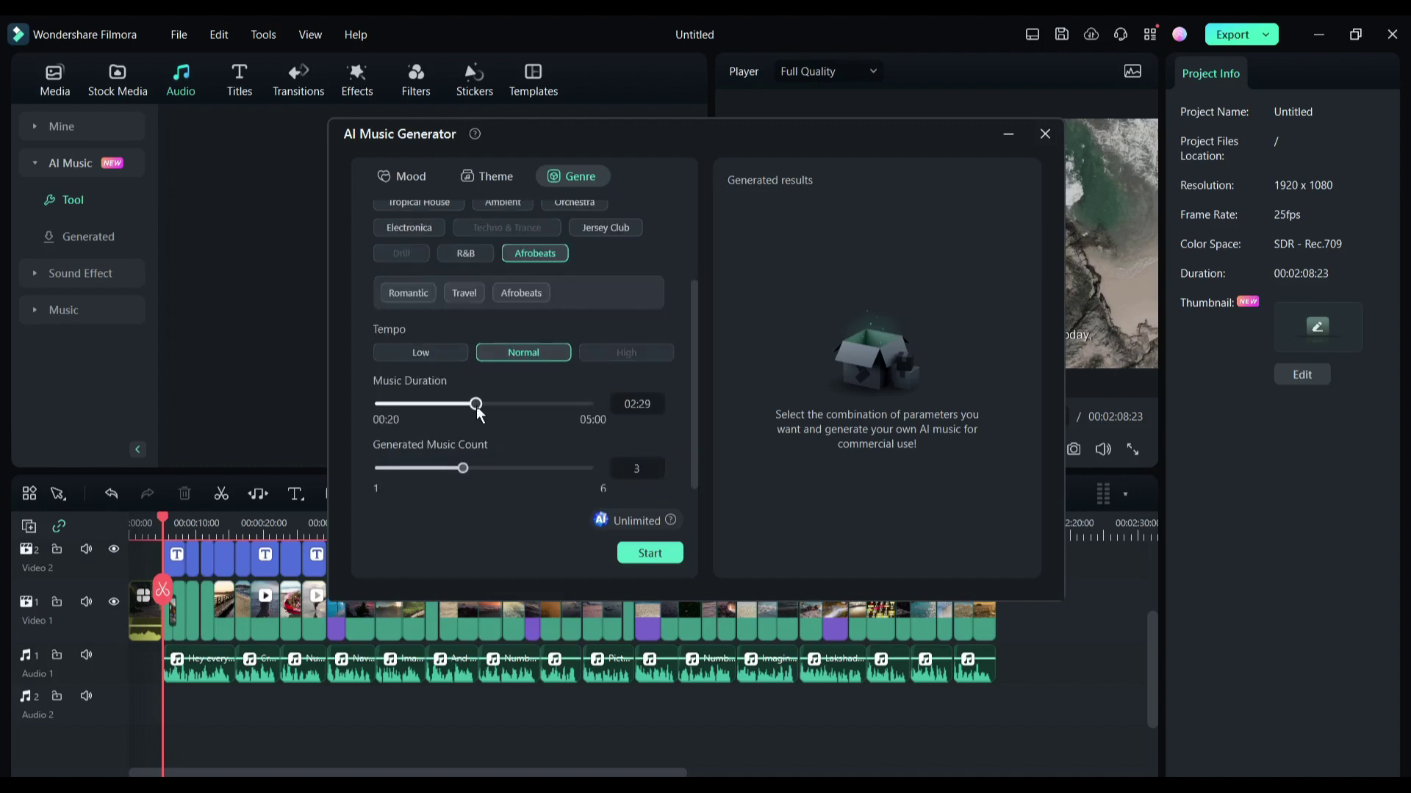
left_click_drag(477, 406, 480, 406)
left_click_drag(477, 465, 483, 466)
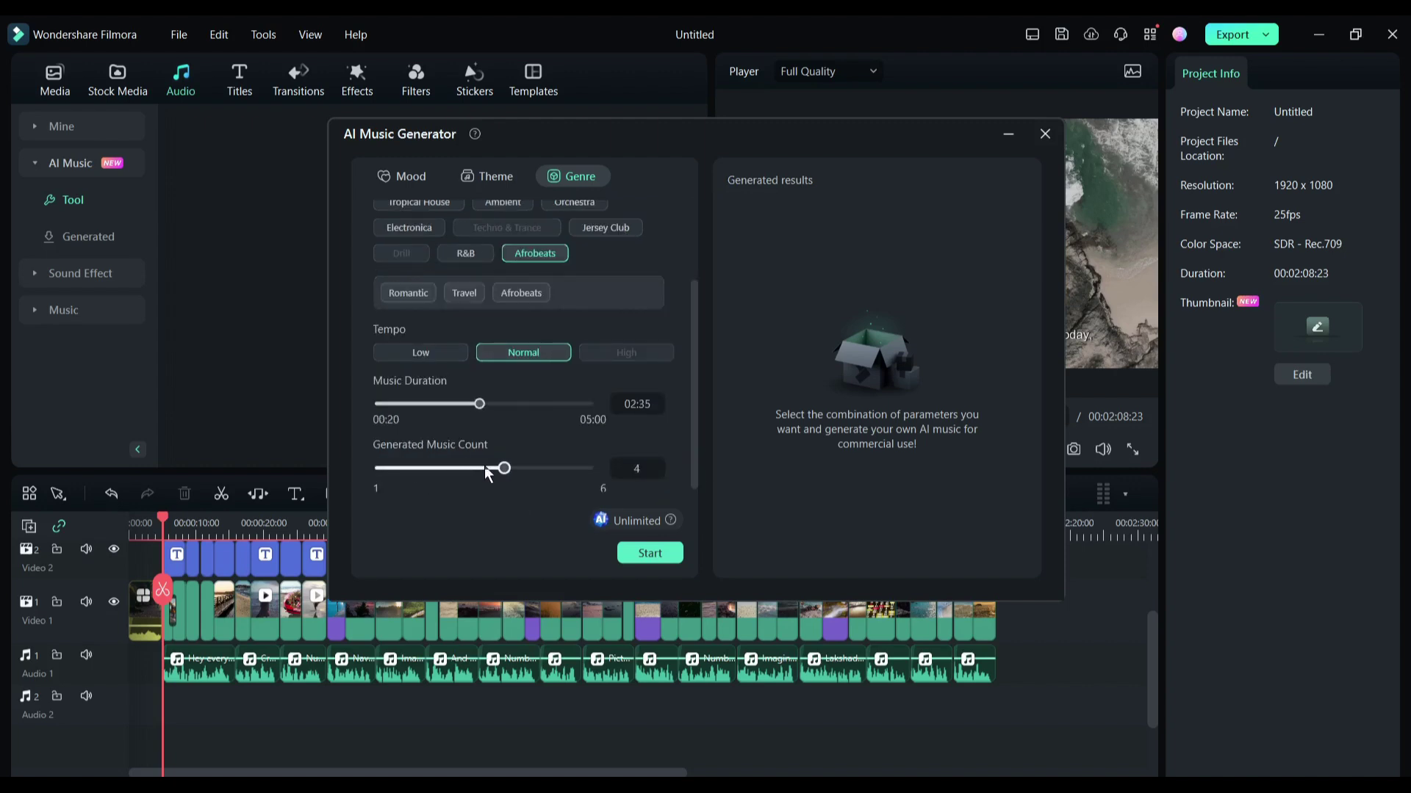
Step: Generate the tracks and add 004_Romantic_Travel_Afrobeats to the timeline
left_click(650, 555)
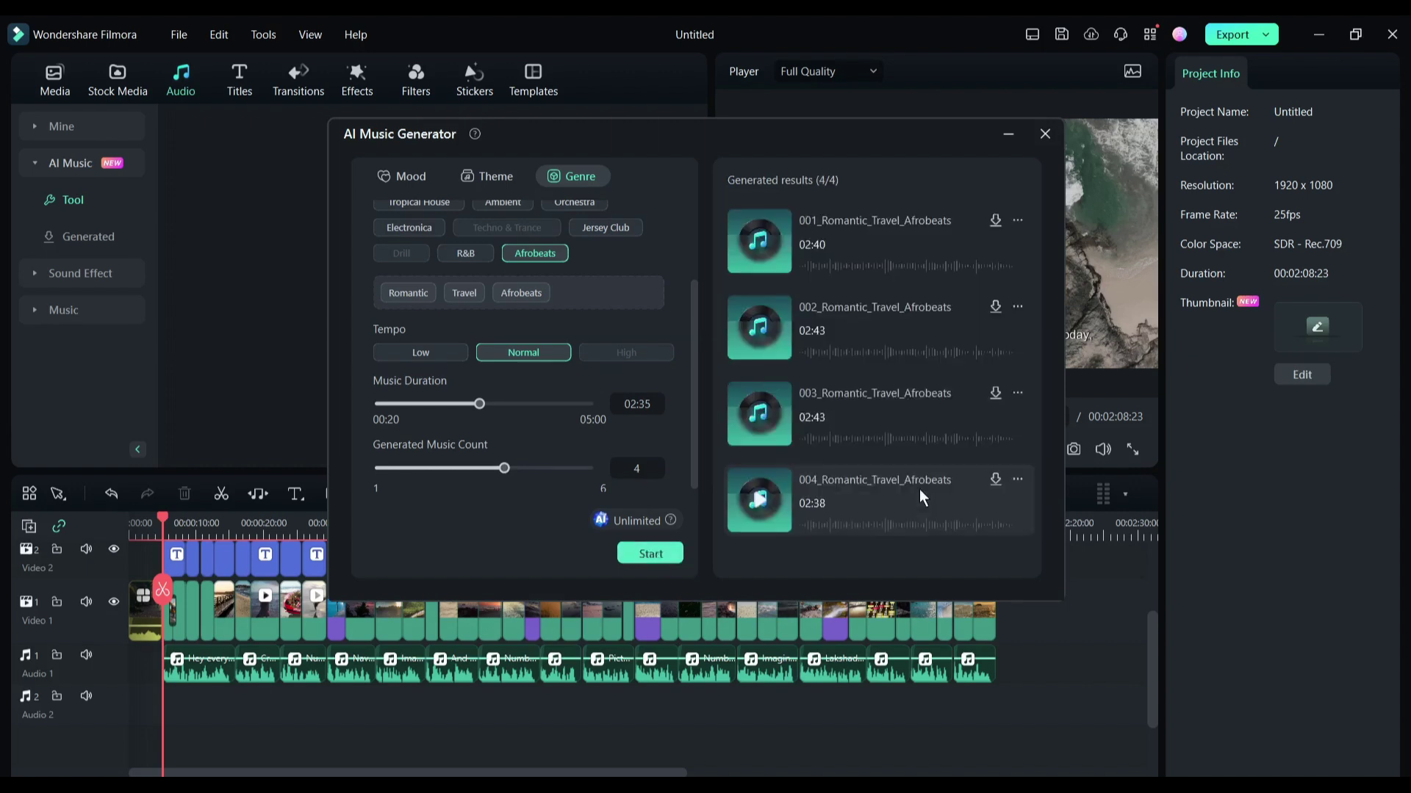
mouse_move(759, 243)
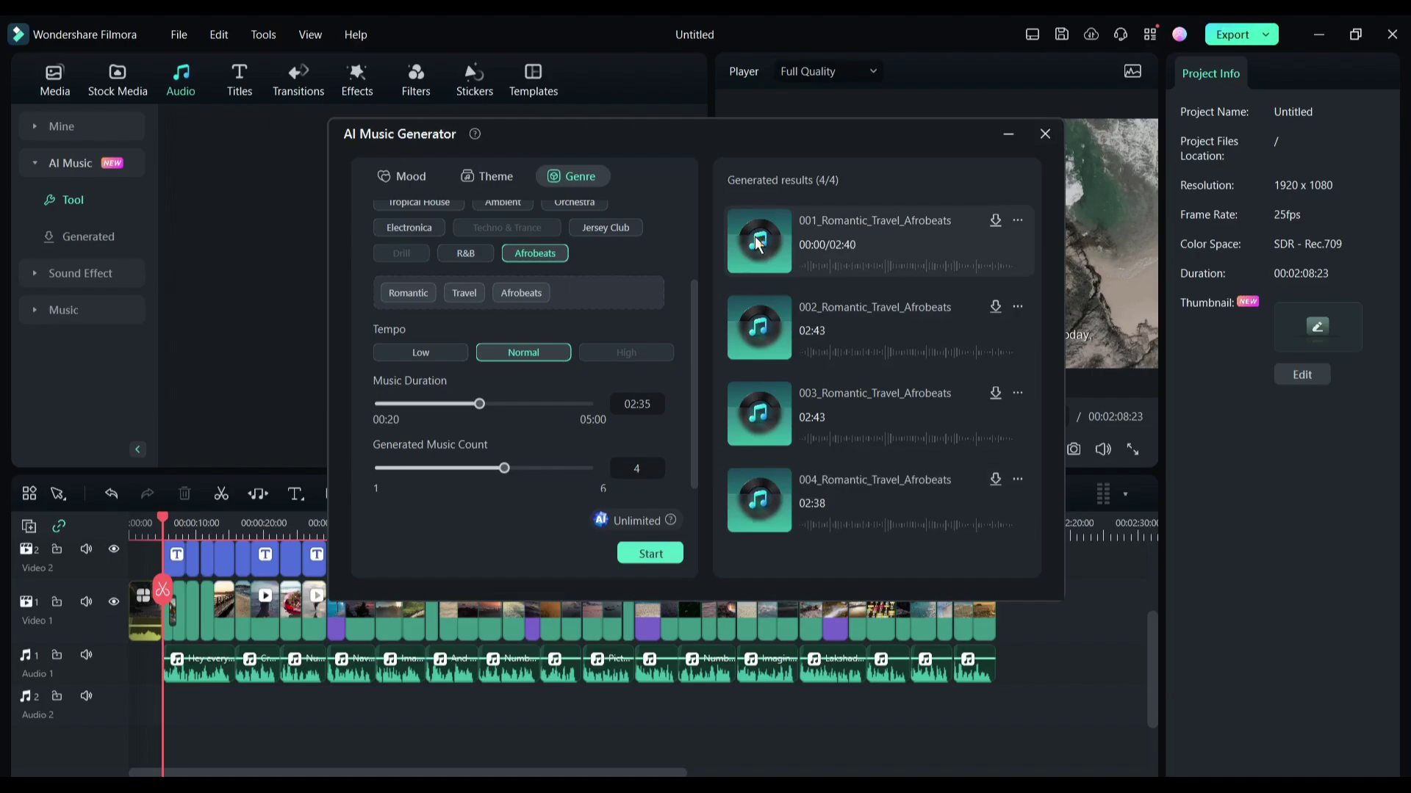
left_click(985, 477)
Step: Close the AI music generator, then trim and stretch the Afrobeats clip to end with the video
left_click(1044, 134)
left_click(788, 375)
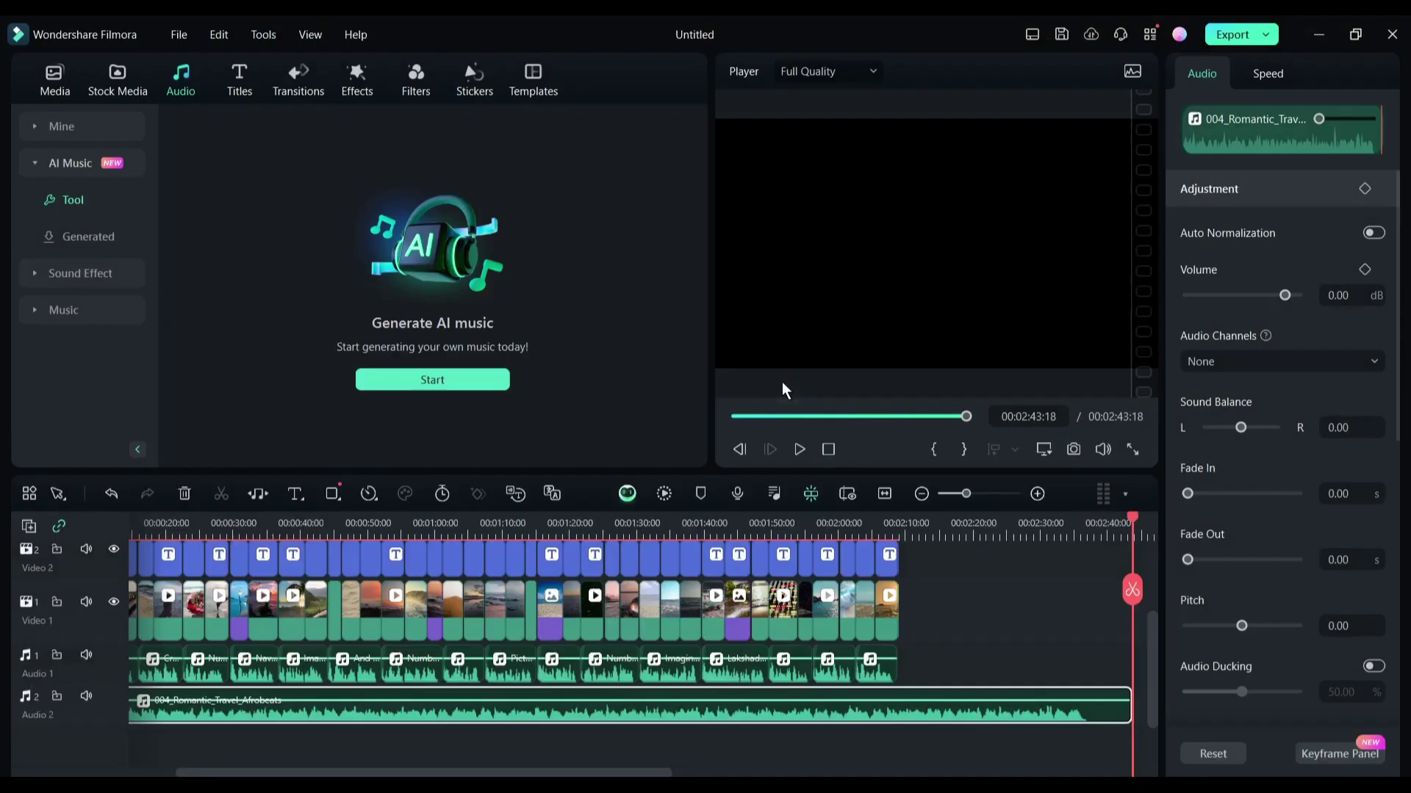
left_click_drag(1126, 722, 483, 721)
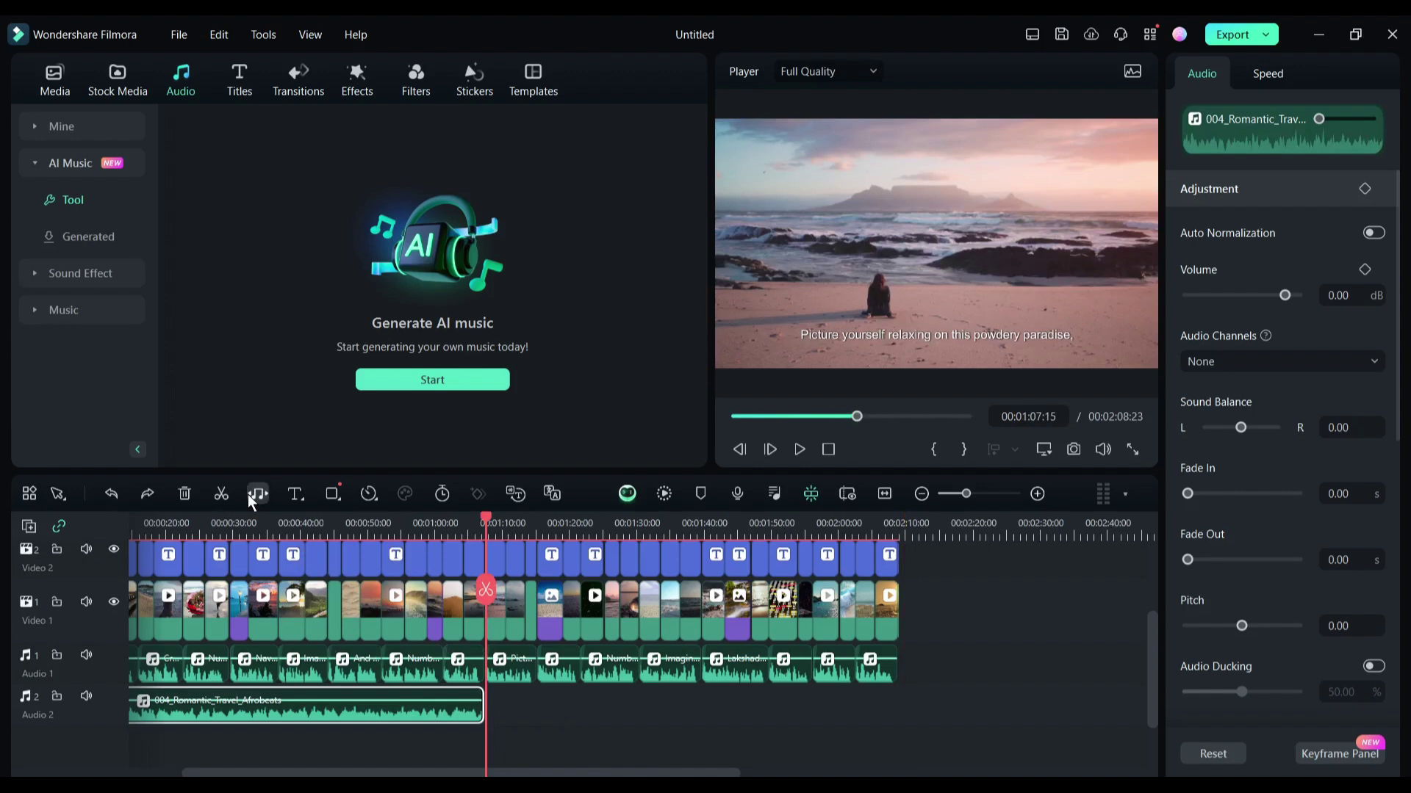
left_click(249, 496)
left_click_drag(479, 713, 892, 719)
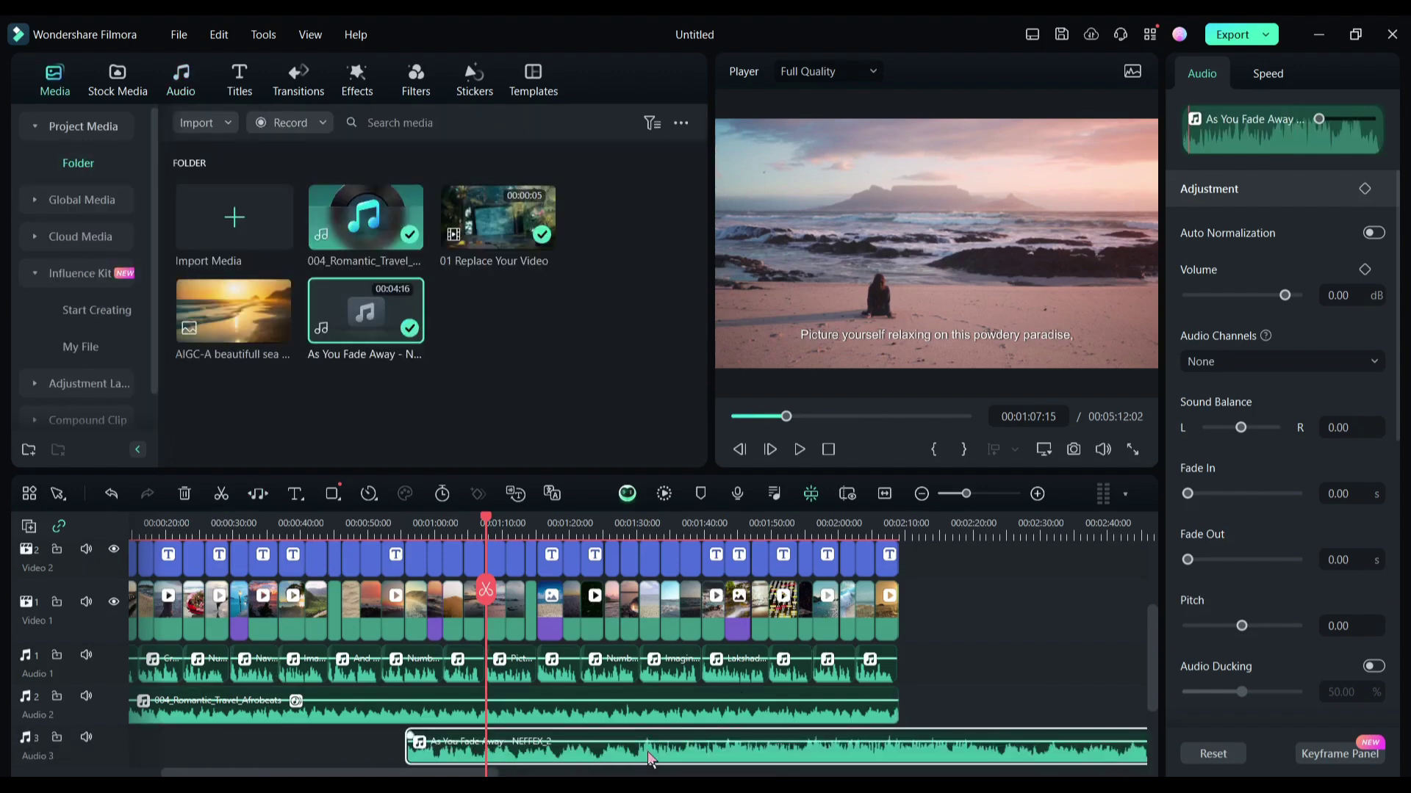
Step: Move the As You Fade Away clip past the video end and run AI Vocal Remover on it
left_click_drag(649, 759, 902, 711)
left_click(851, 529)
key("space")
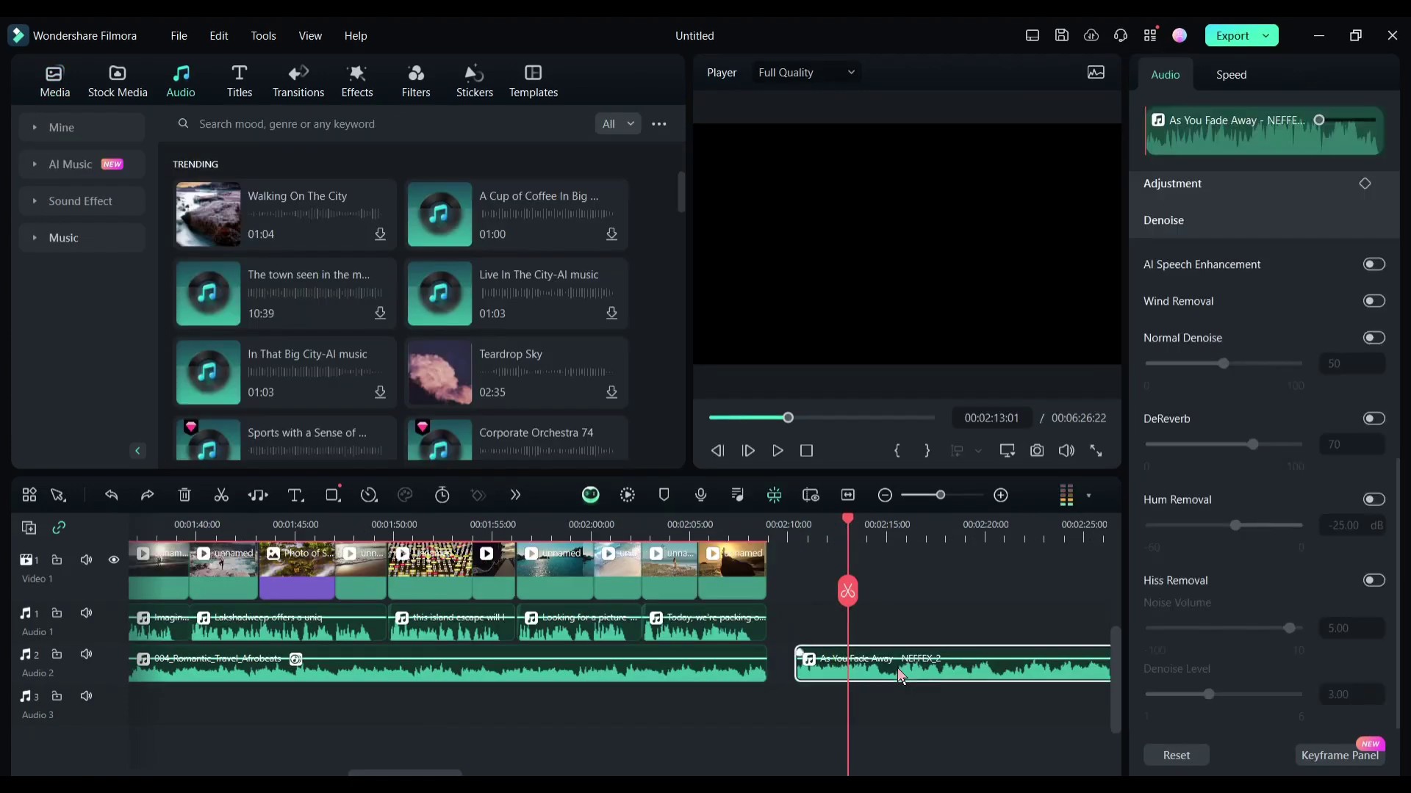
right_click(910, 659)
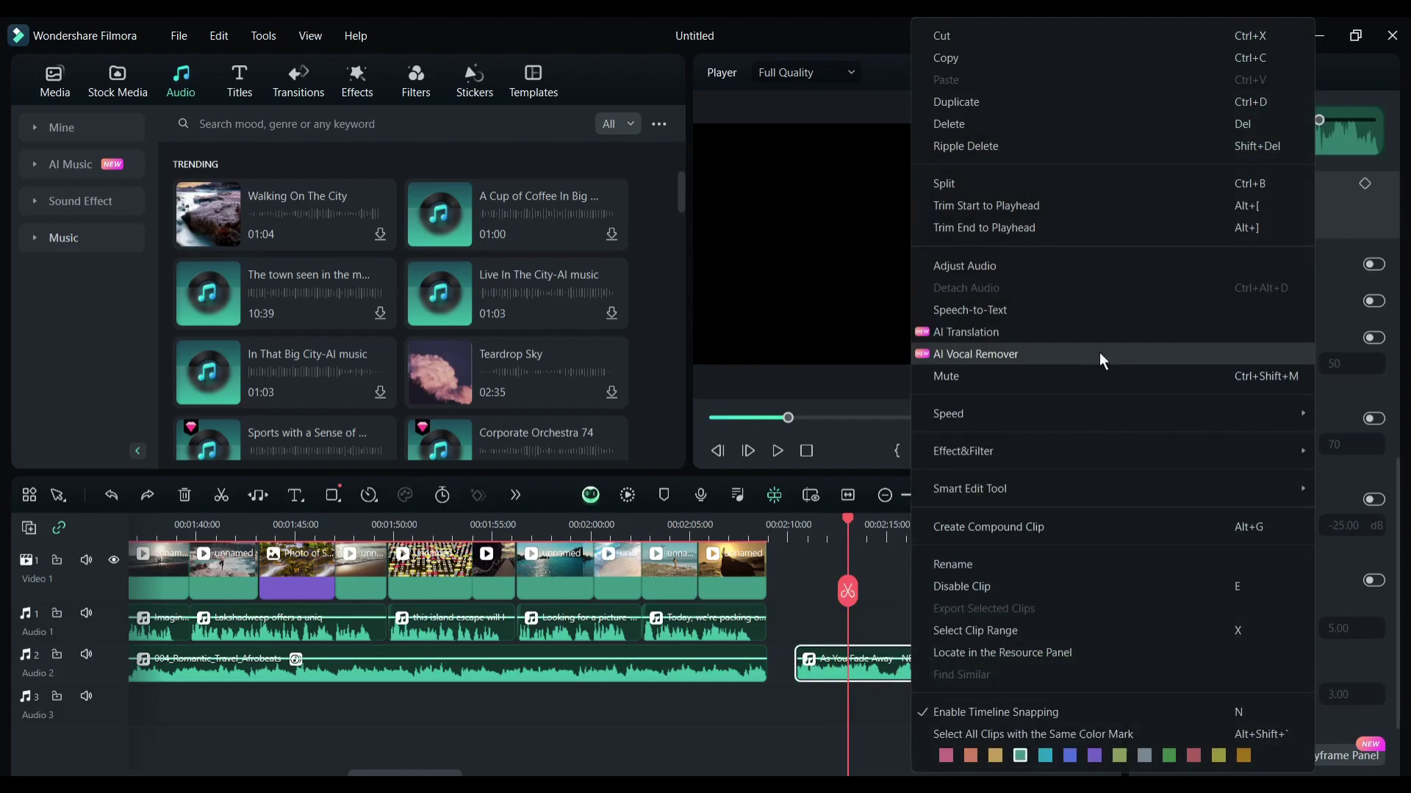
left_click(986, 354)
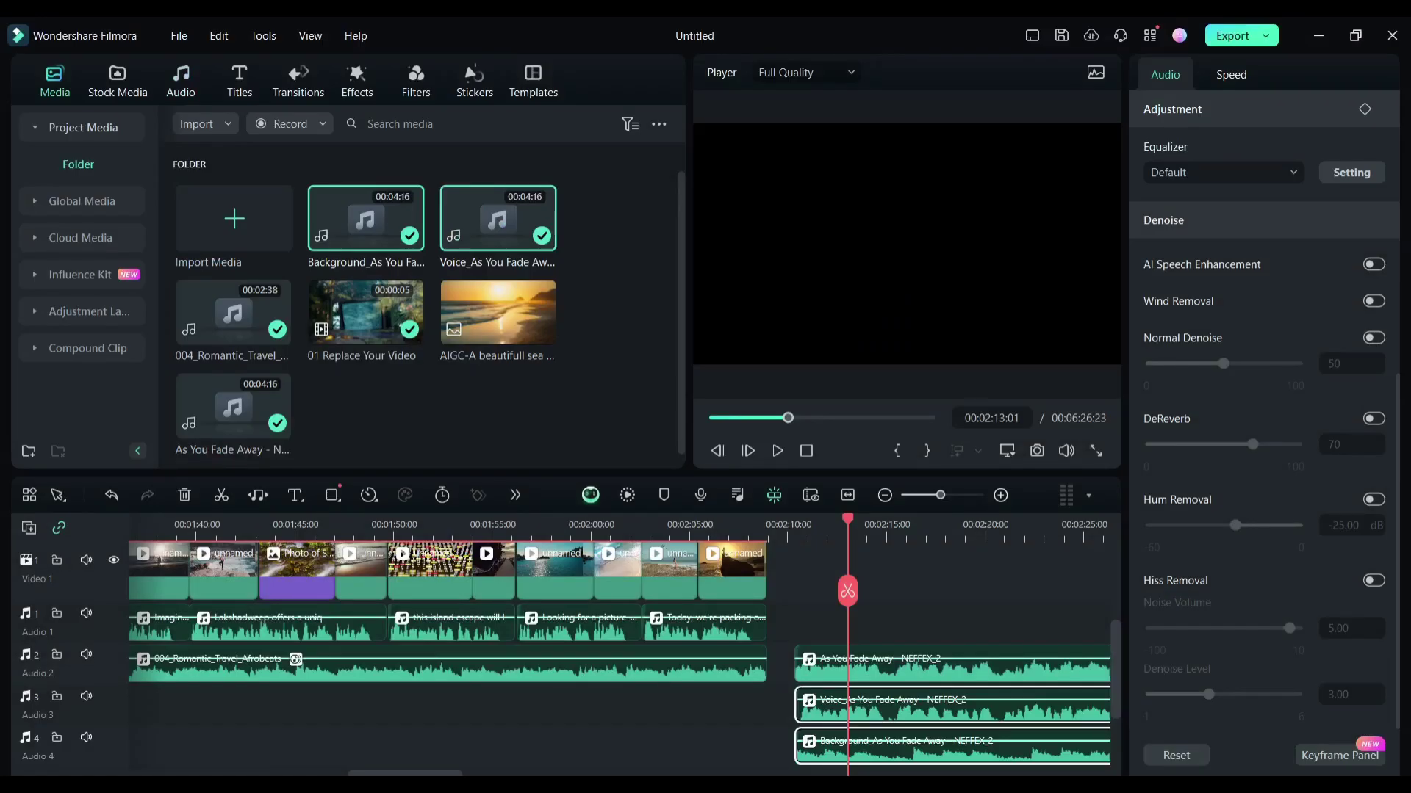
Step: Delete the original As You Fade Away clip, keeping the Voice and Background stems
left_click_drag(898, 641, 843, 565)
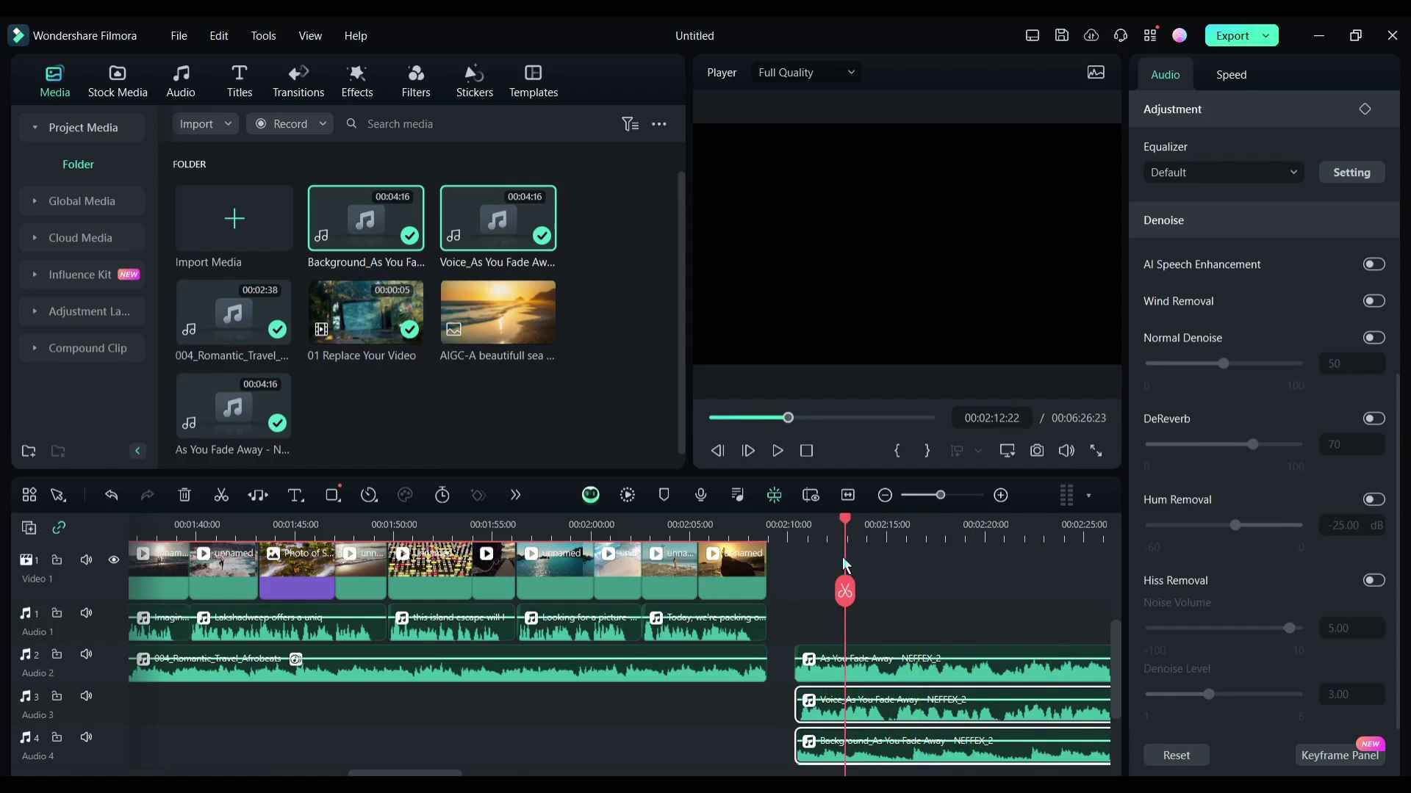
left_click(909, 680)
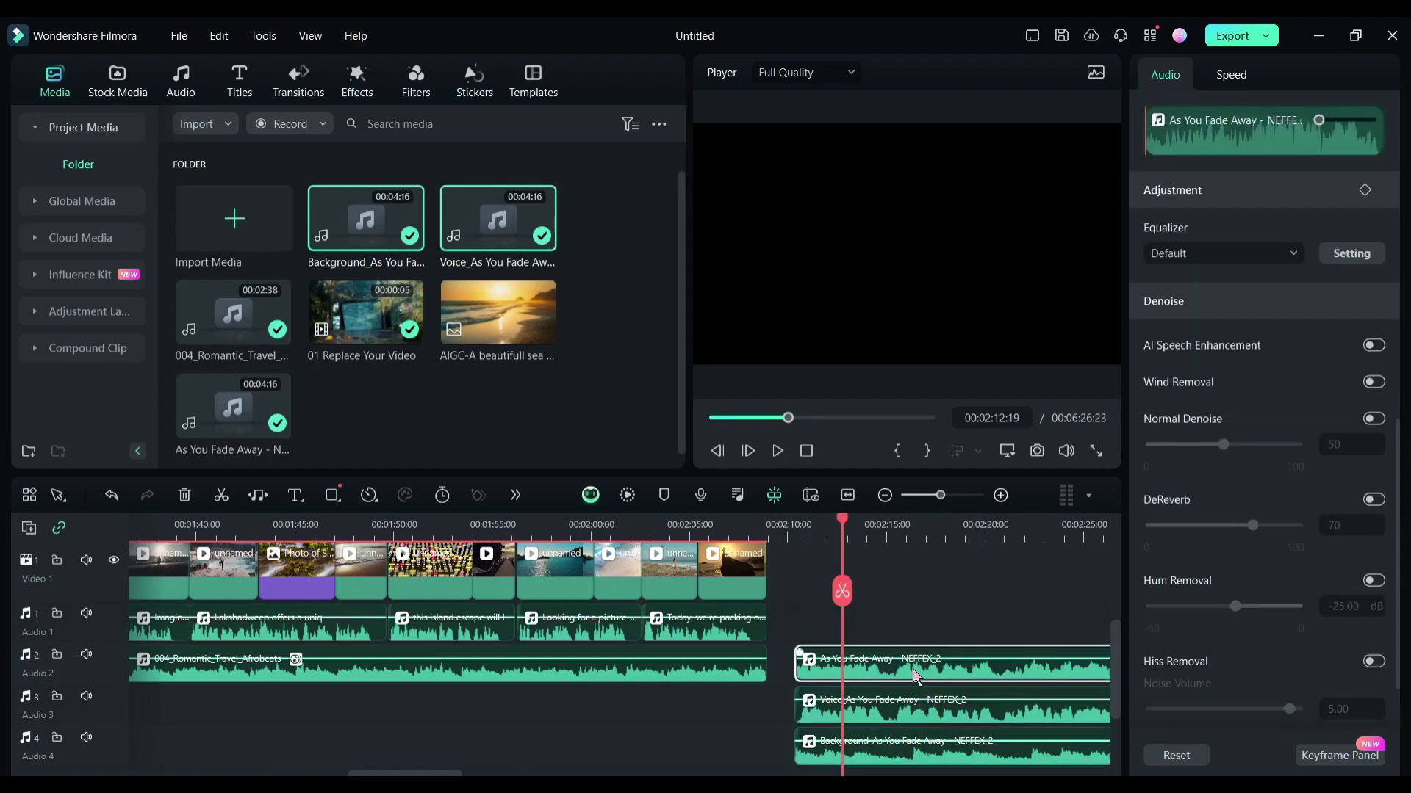
key("Delete")
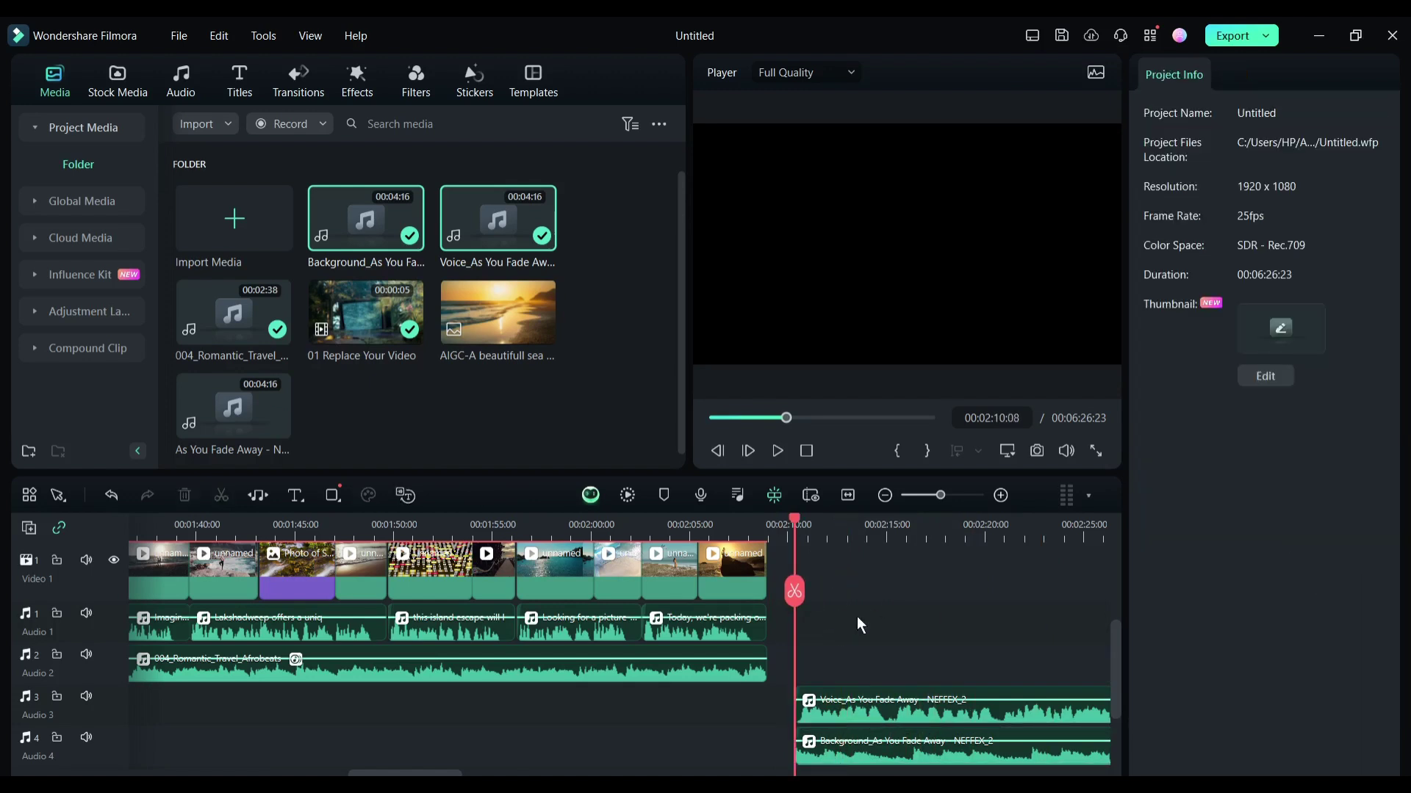
Step: Play the separated stems, hearing the voice track alone and then the background track alone
left_click(778, 452)
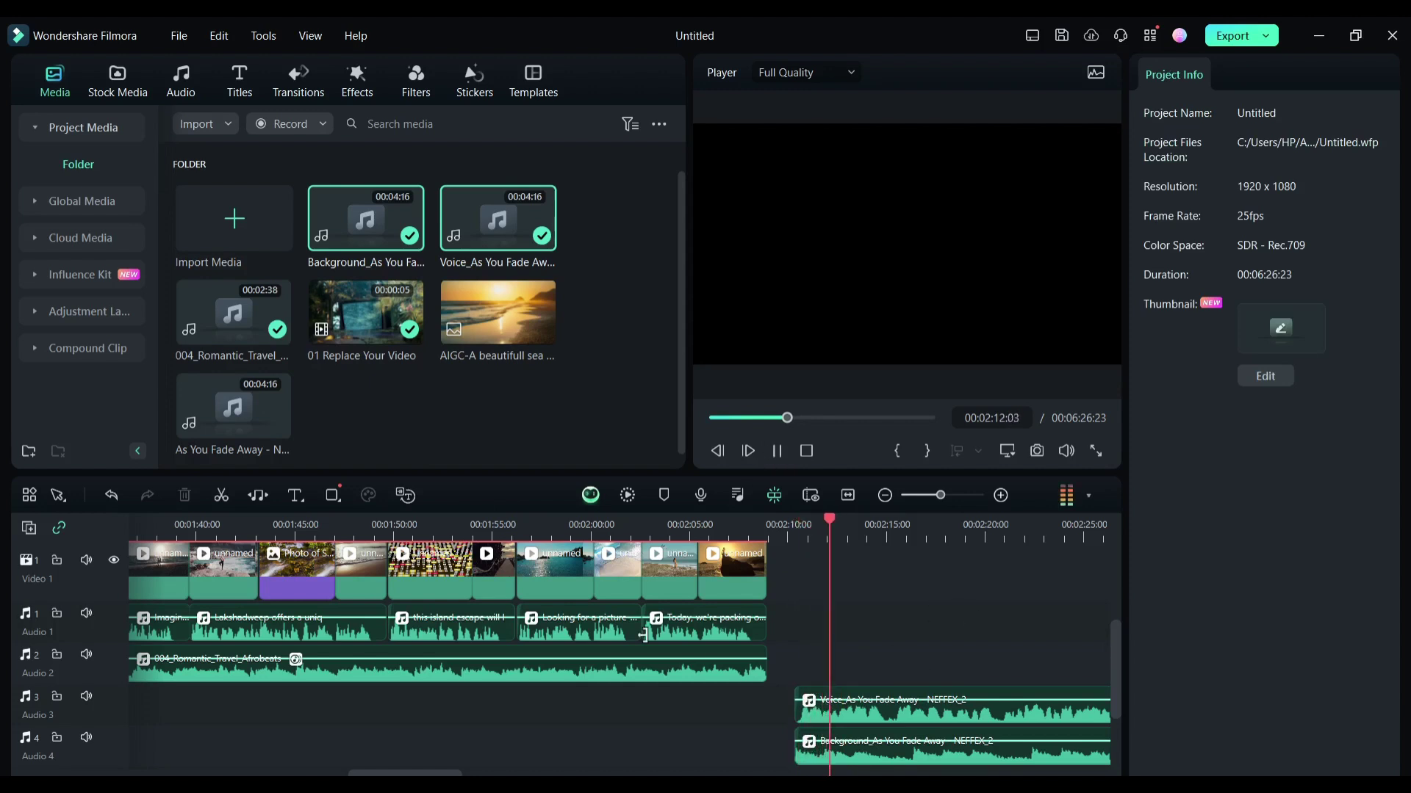
key("space")
left_click(87, 738)
key("space")
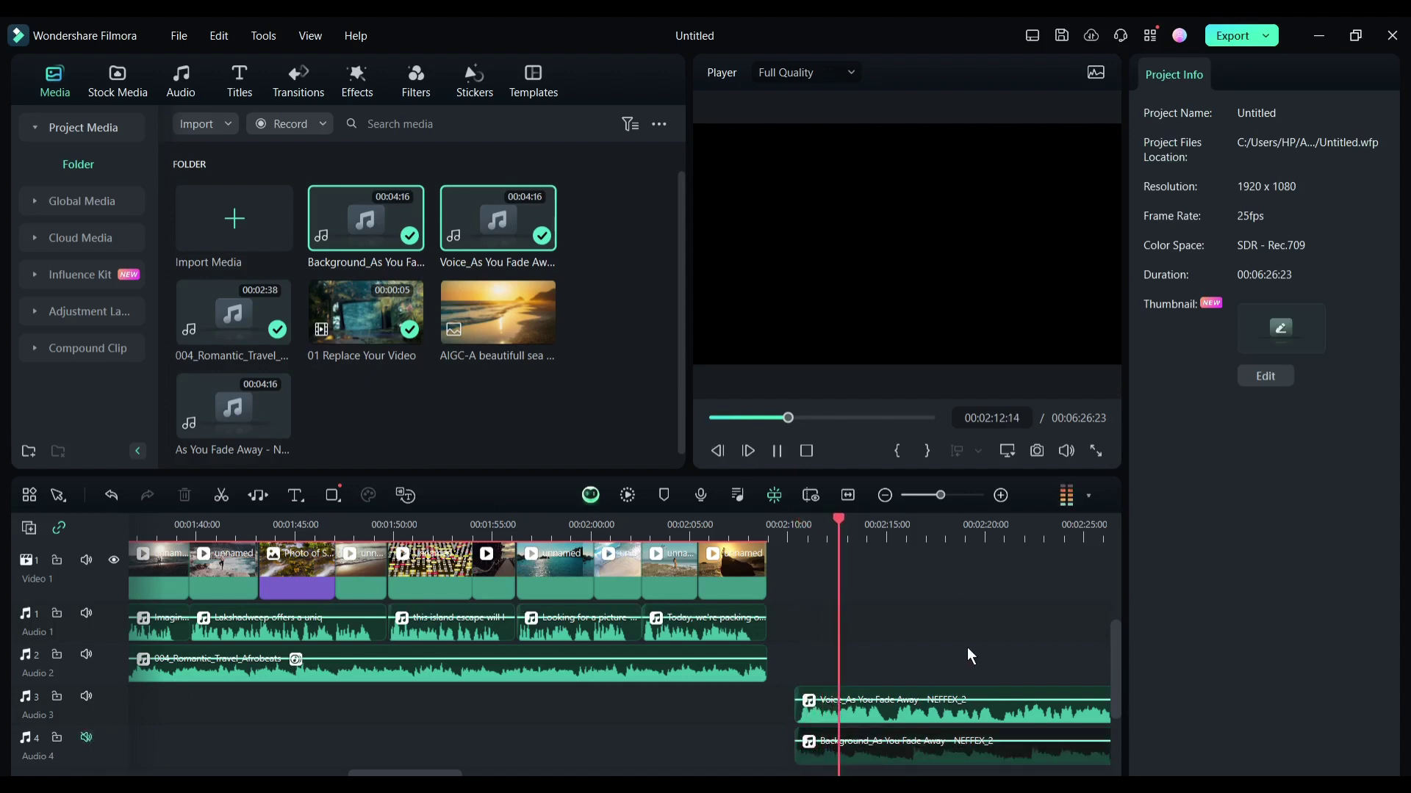
key("space")
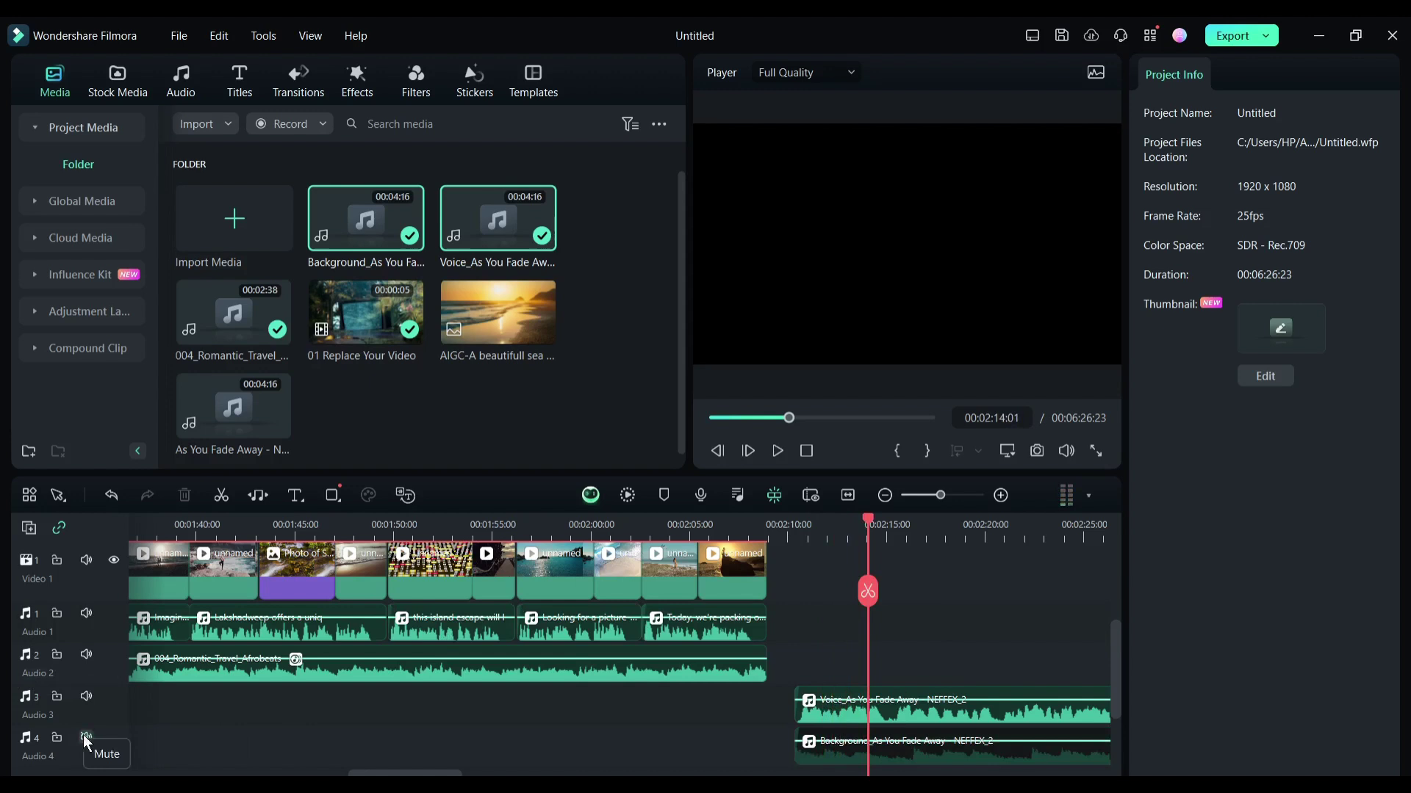
left_click(86, 737)
left_click(87, 696)
key("space")
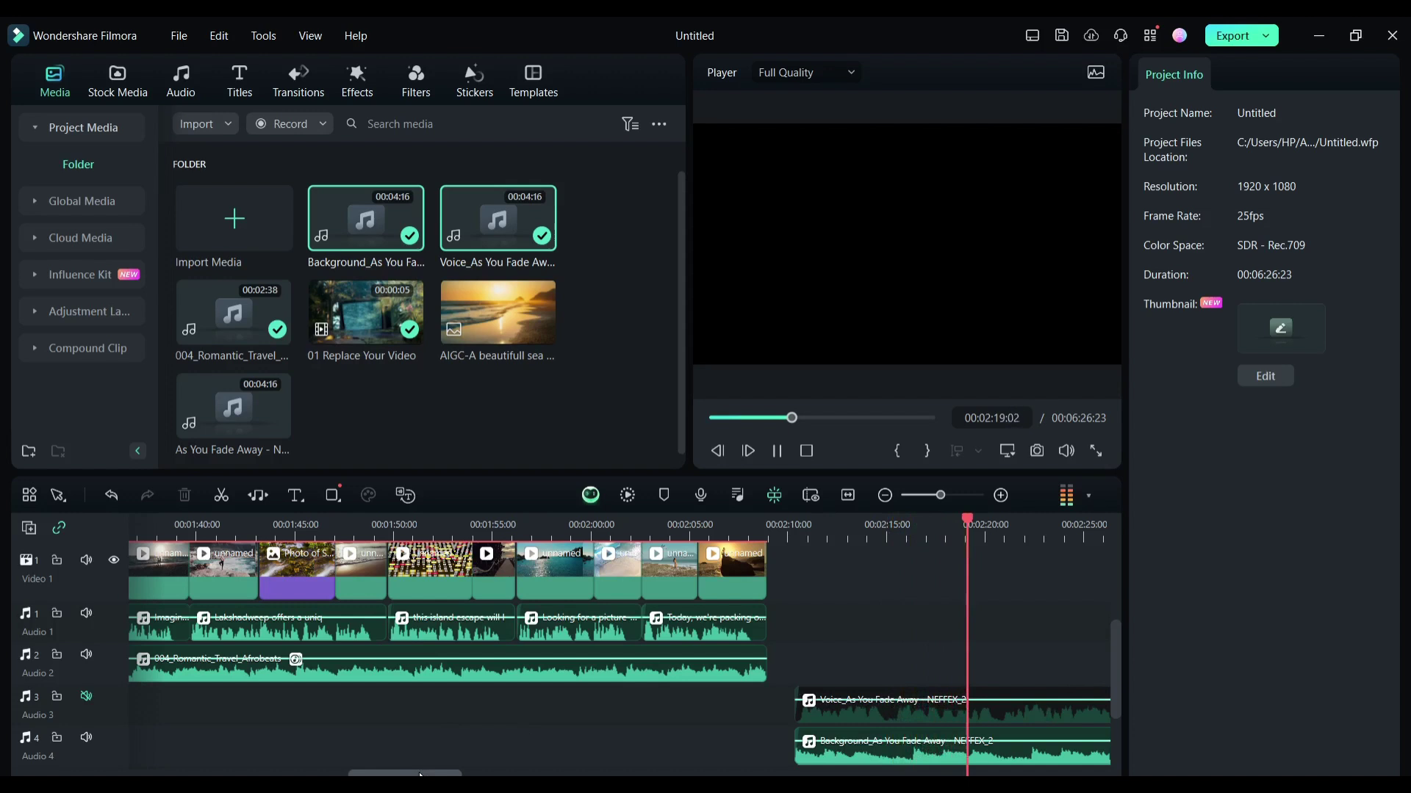
left_click_drag(421, 776, 452, 775)
key("space")
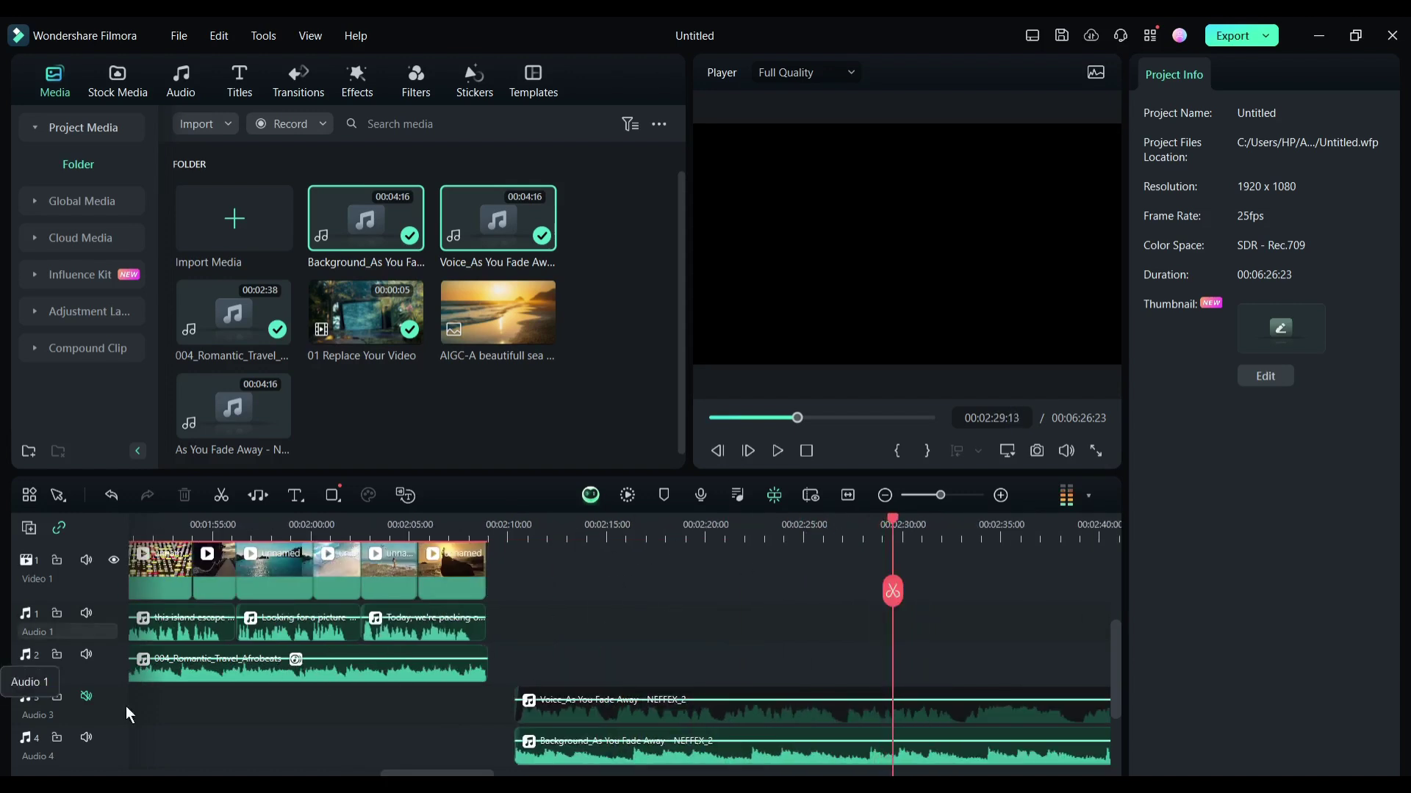
Step: Raise the Background clip's volume to 4.00 dB, check it, and unmute the voice track
left_click(801, 764)
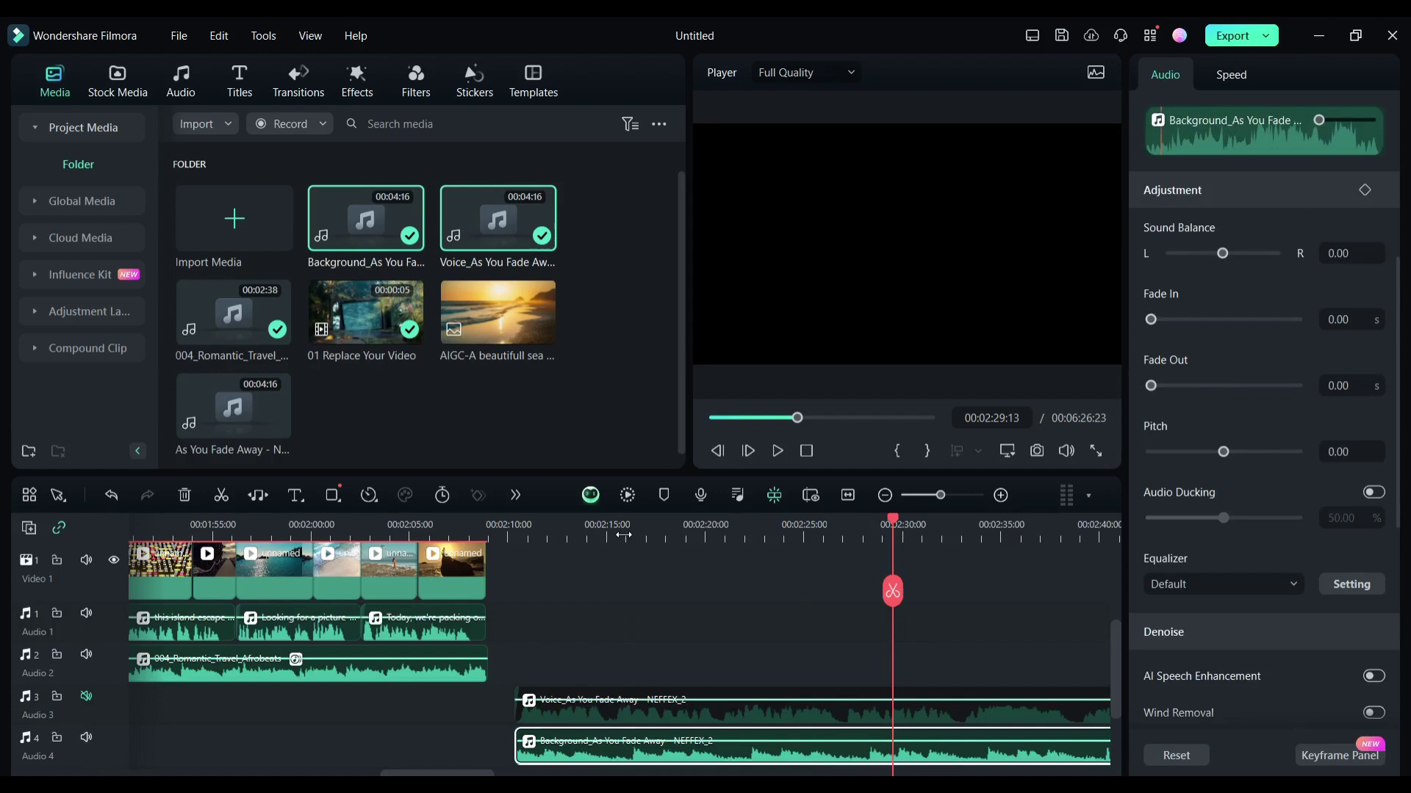
left_click(718, 539)
scroll(1193, 291, "up", 3)
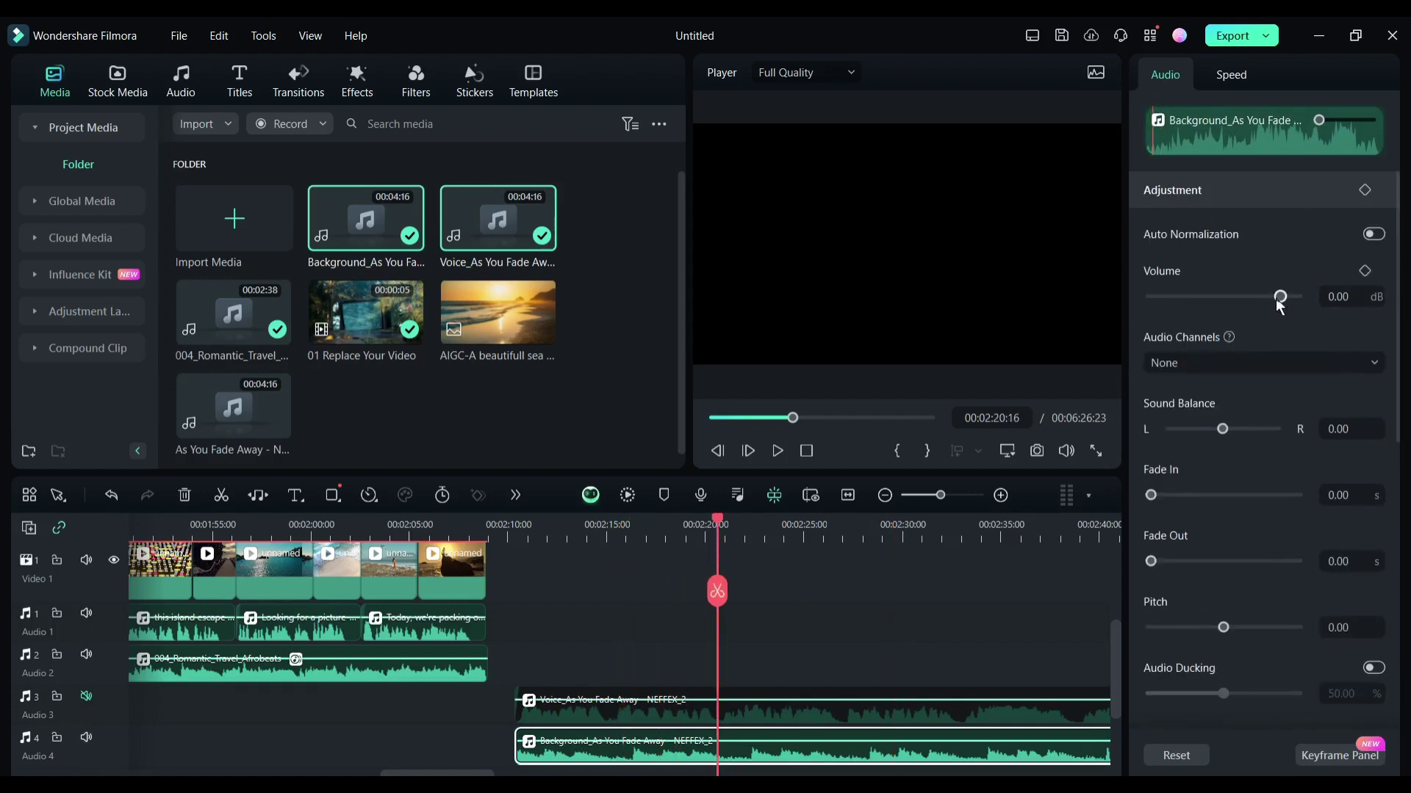
left_click_drag(1277, 297, 1285, 296)
key("space")
left_click(86, 696)
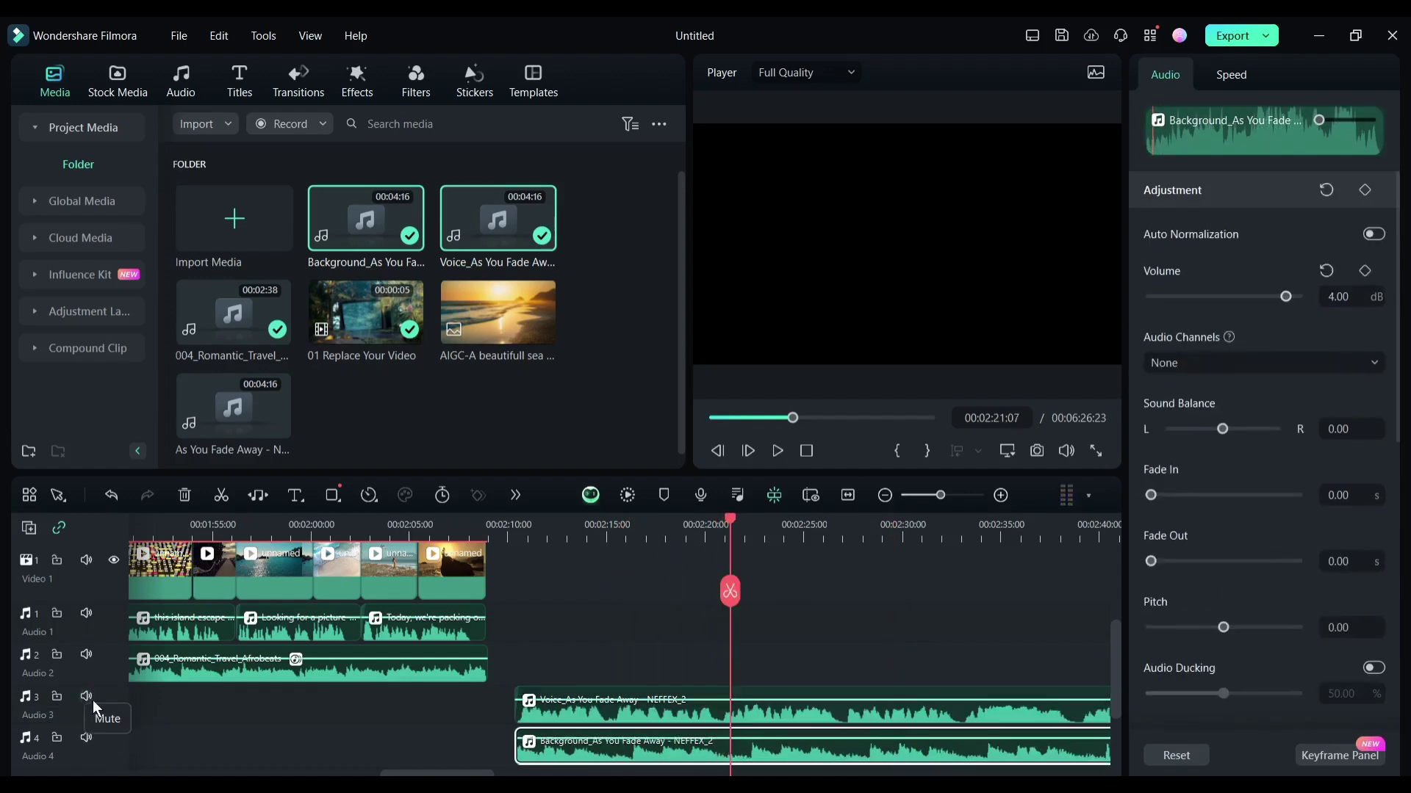
left_click(863, 704)
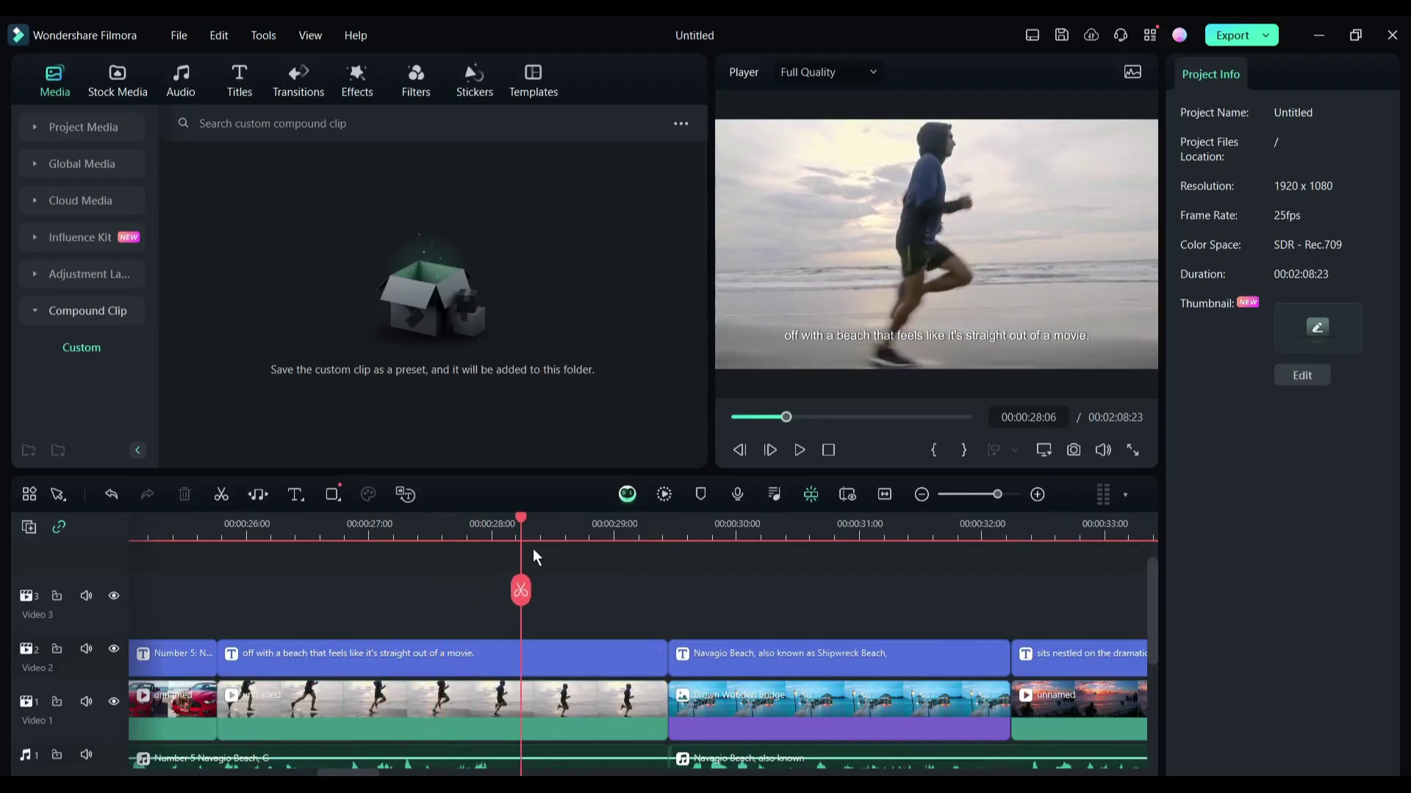
left_click_drag(532, 548, 439, 541)
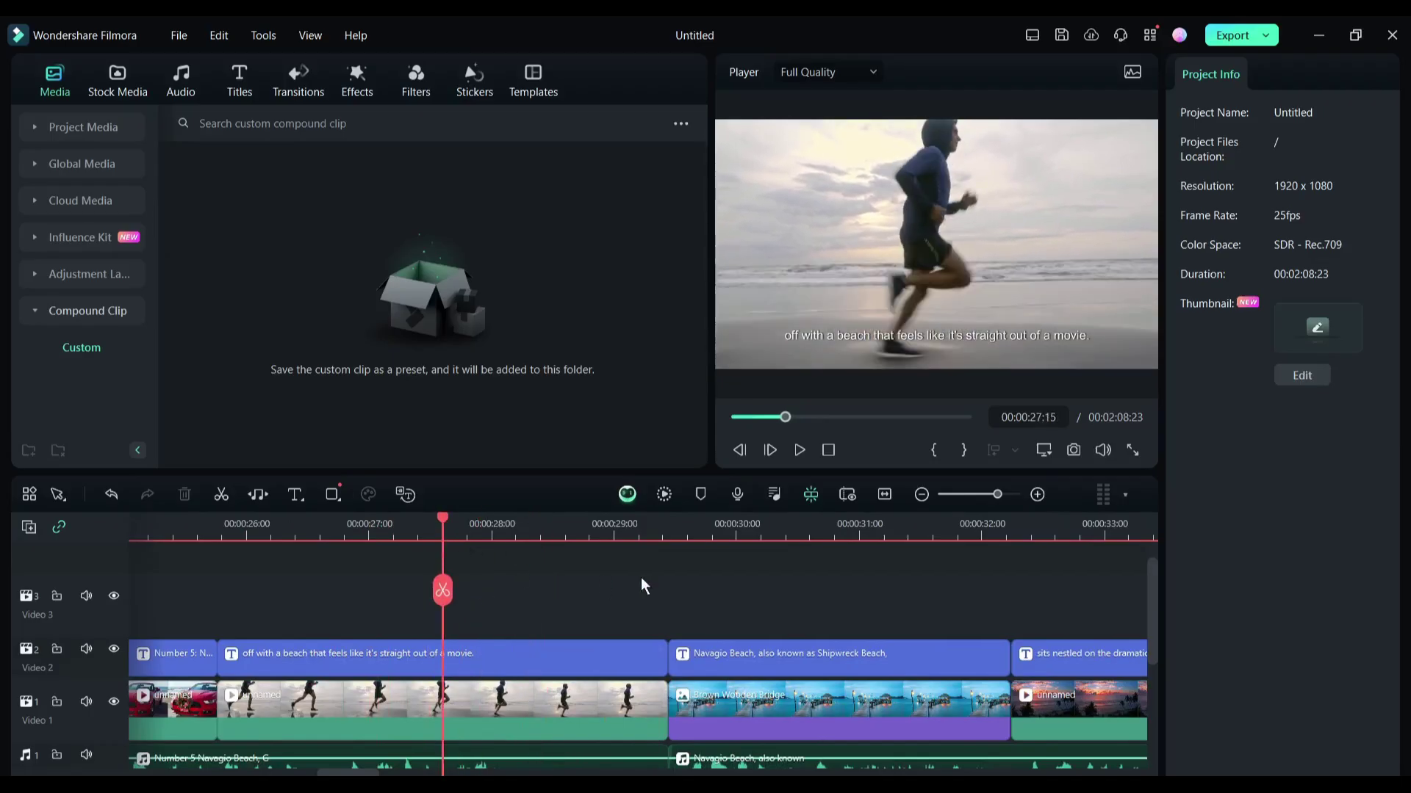
Step: Select the beach running clip and preview it with AI Portrait background removal on
left_click(448, 695)
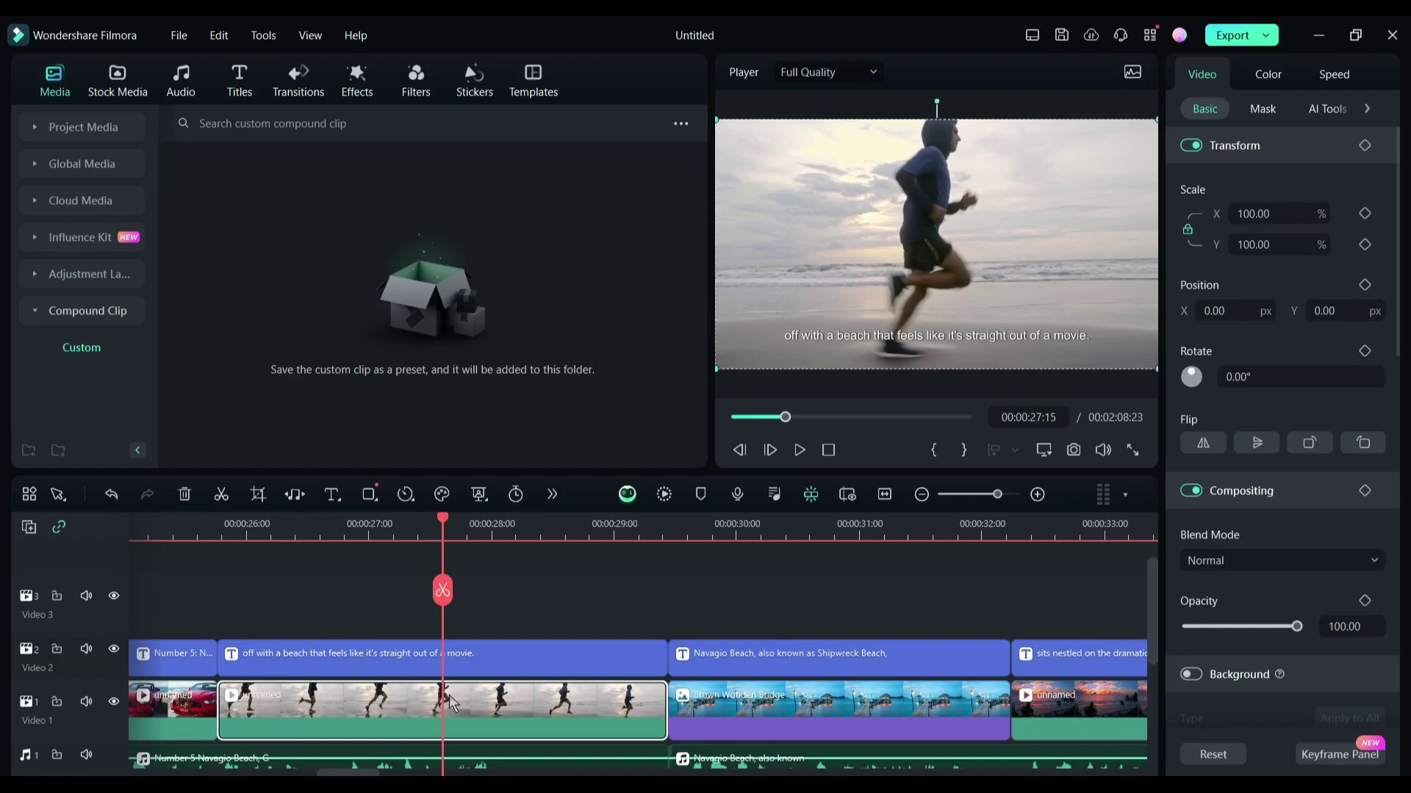
left_click(1363, 110)
left_click(1252, 110)
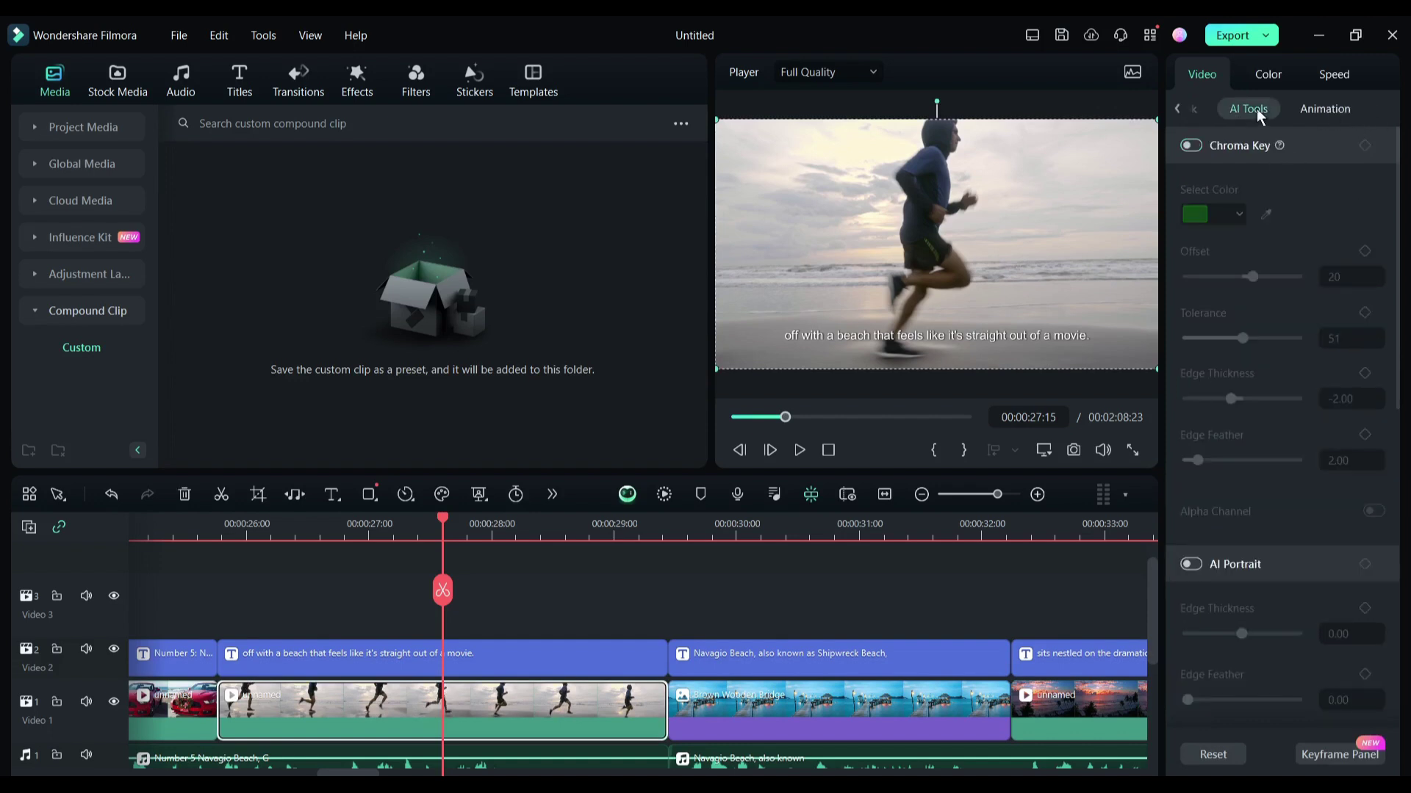
scroll(1262, 248, "down", 5)
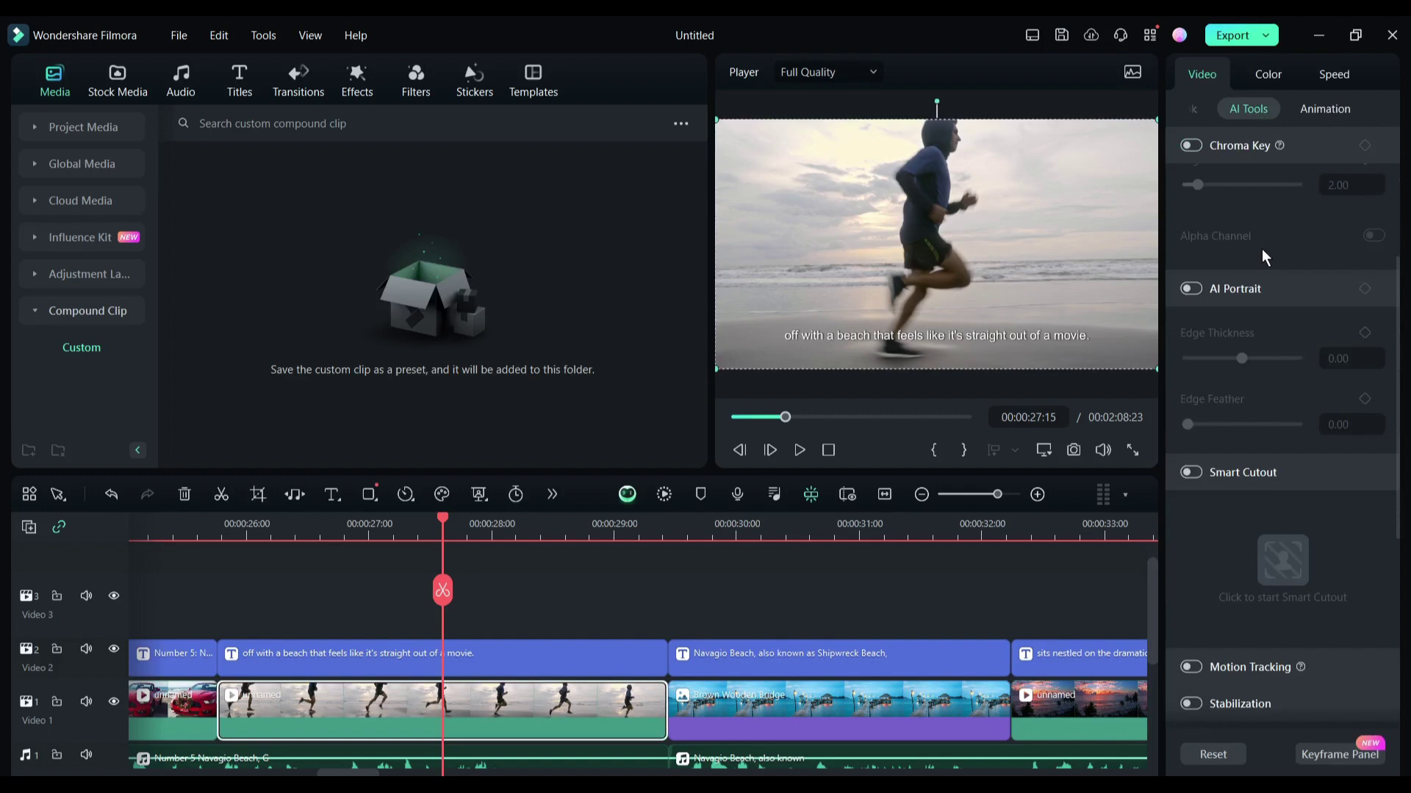
scroll(1276, 396, "up", 5)
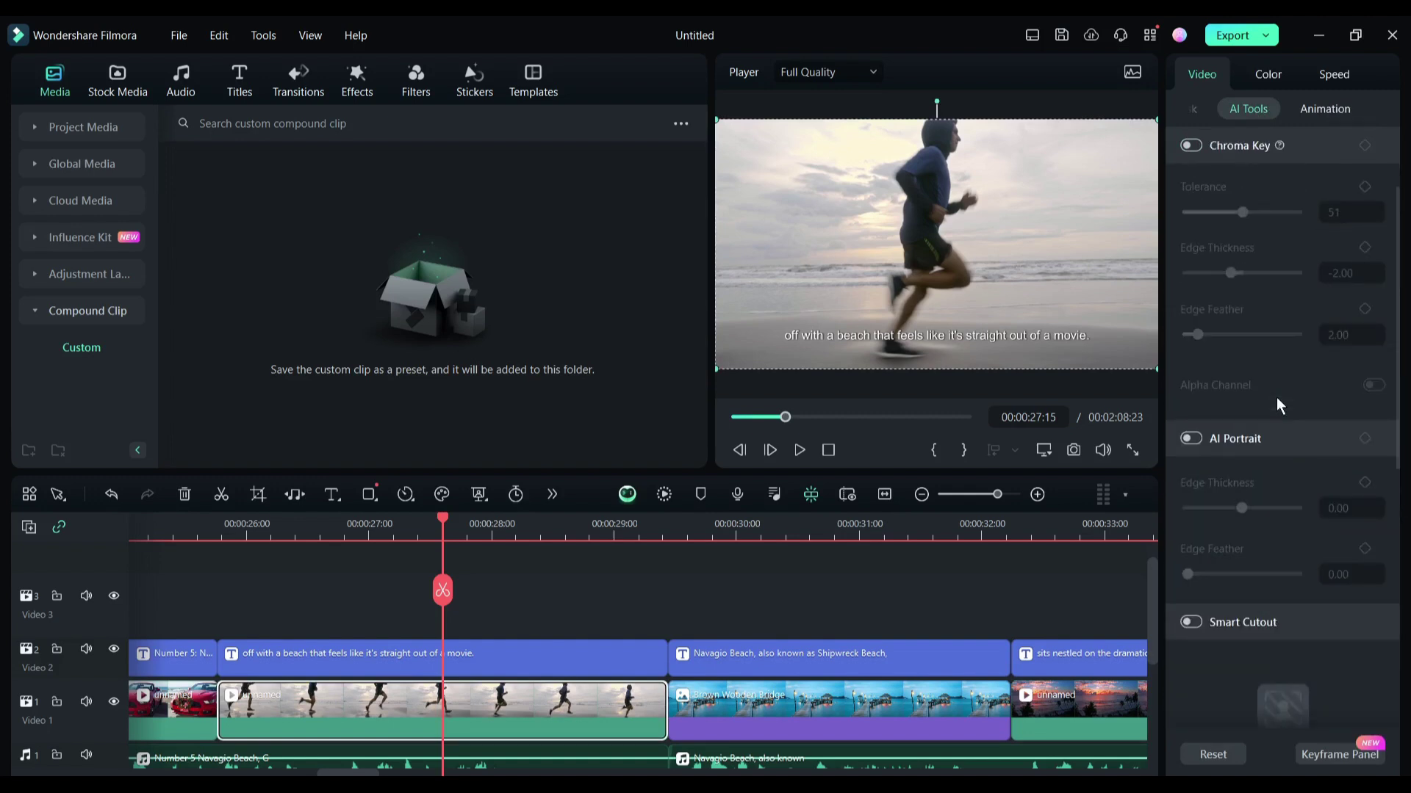
scroll(1277, 399, "down", 2)
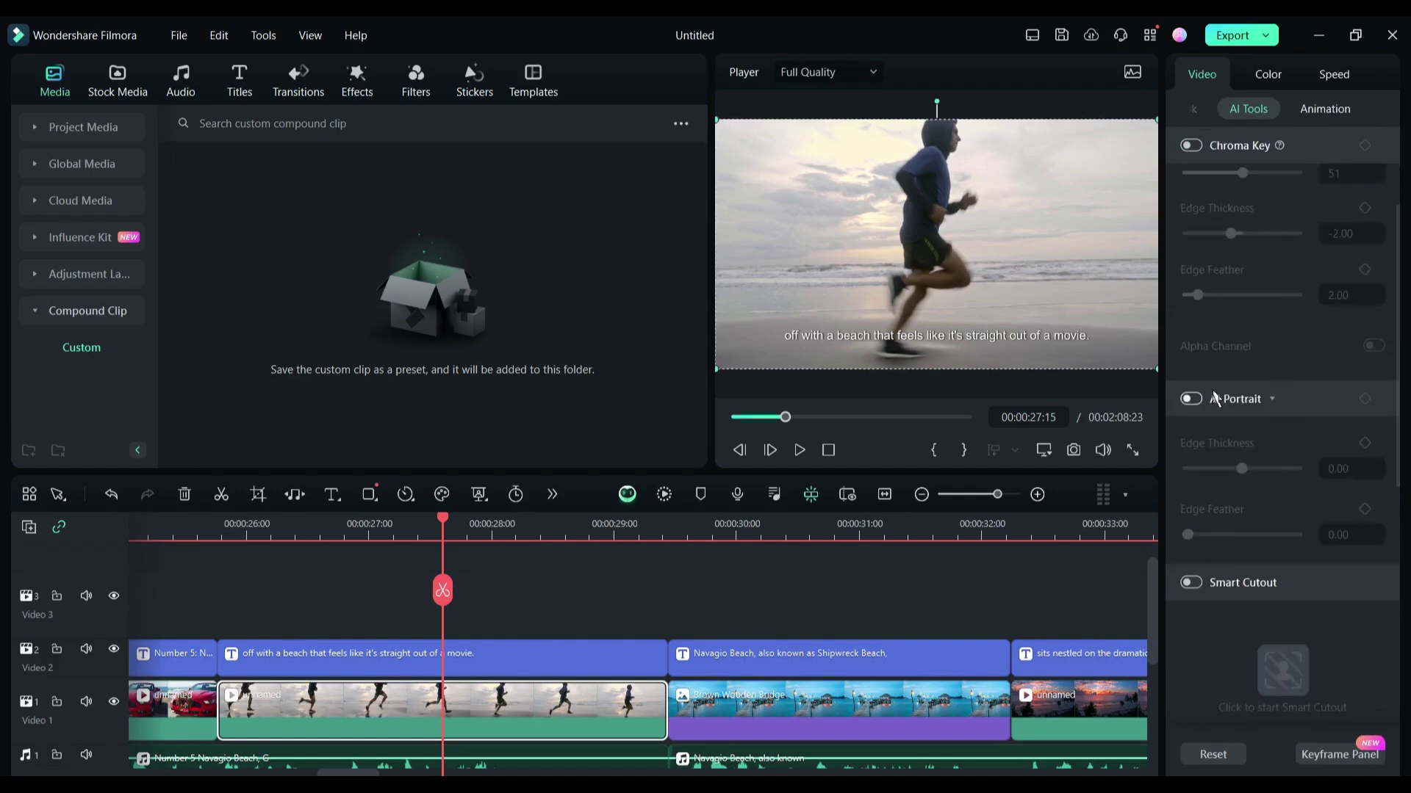
left_click(1192, 397)
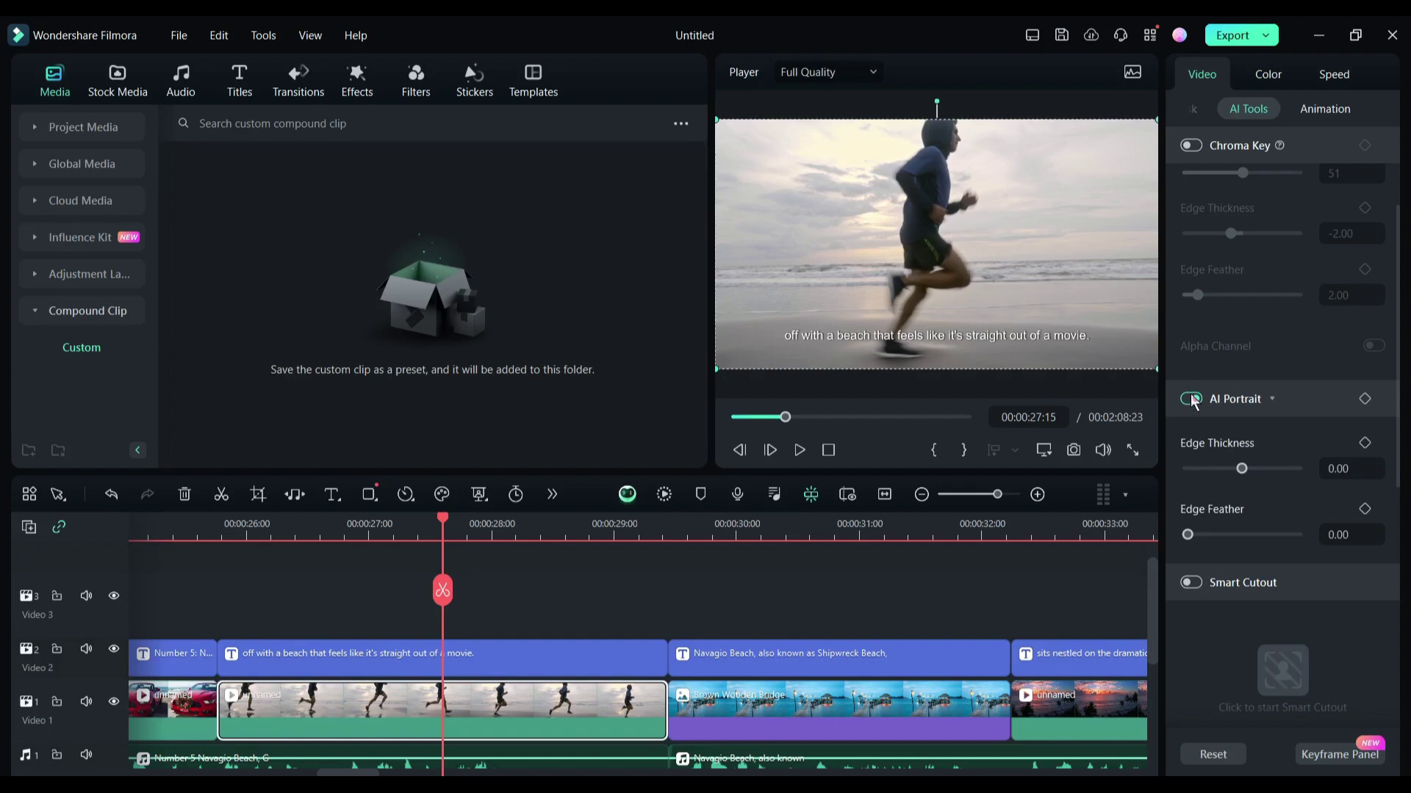
left_click(798, 451)
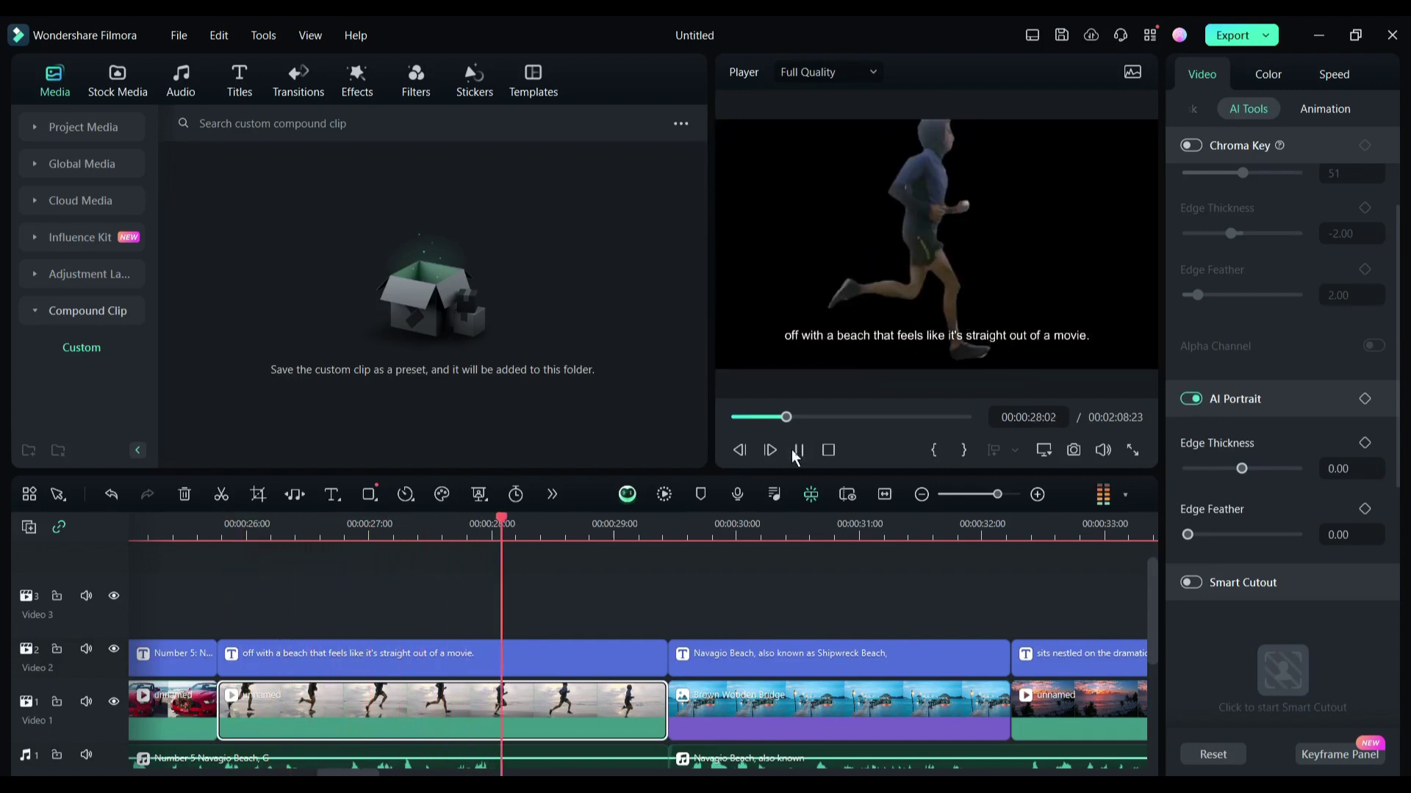
left_click(797, 451)
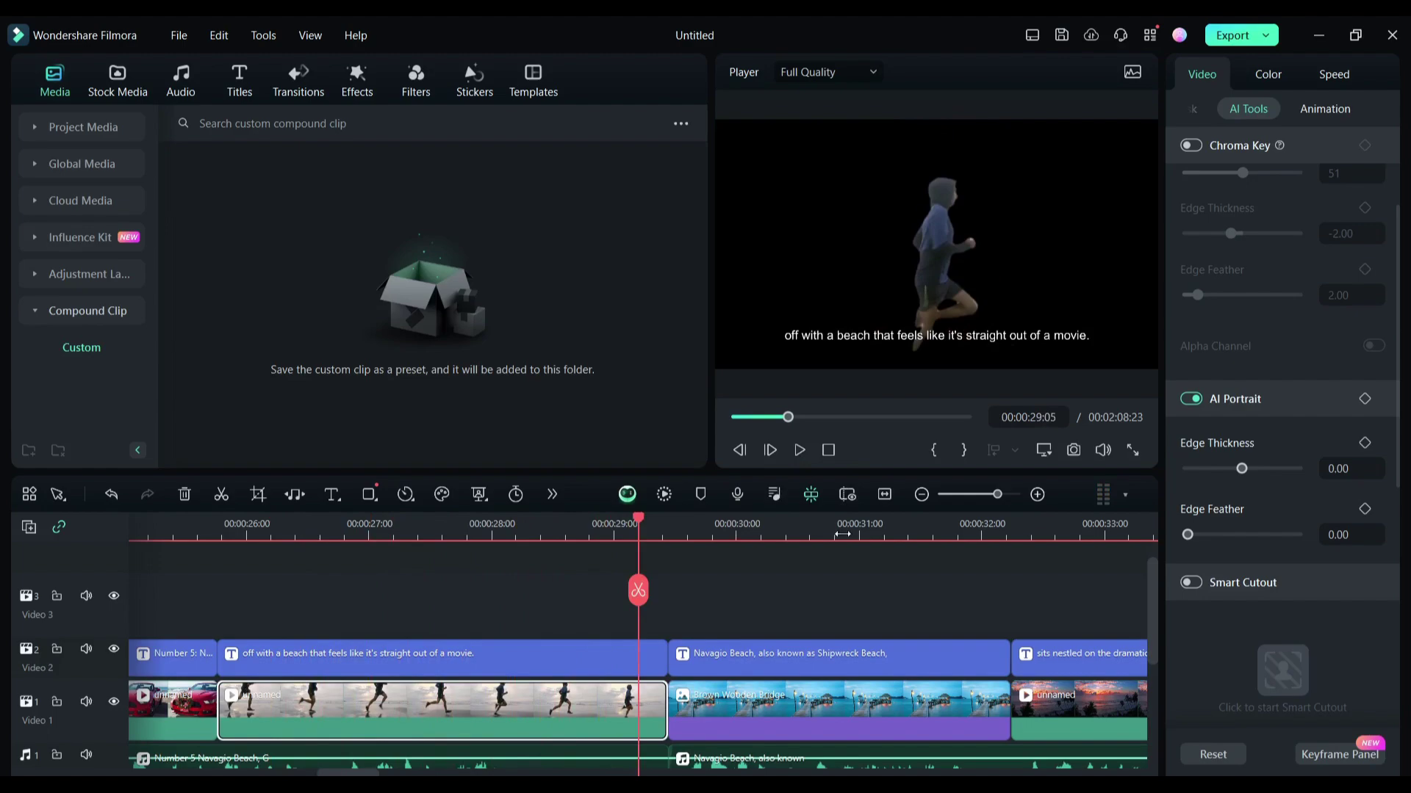
Step: Turn AI Portrait off and enable Smart Cutout, opening its editor
left_click(1190, 399)
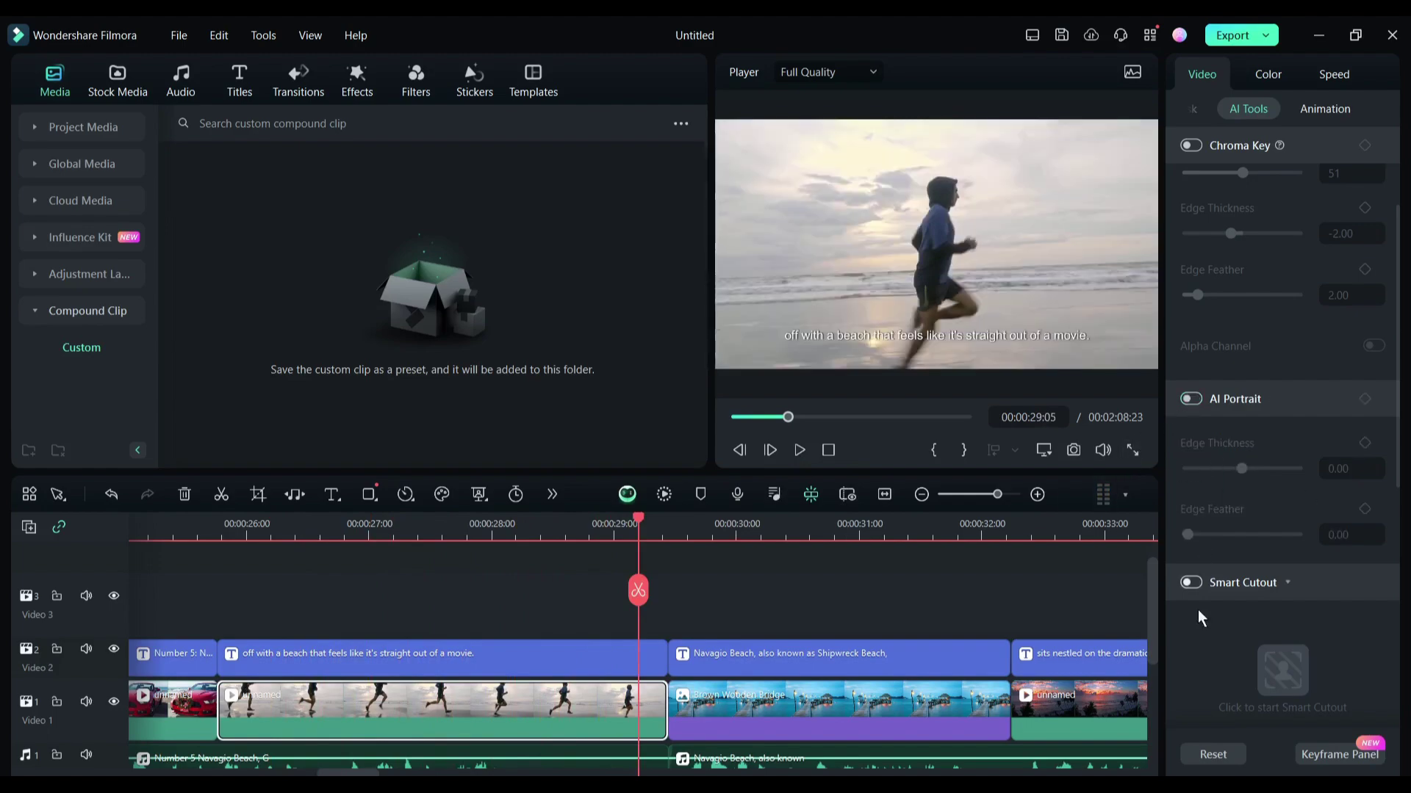
left_click(1191, 583)
left_click(1282, 670)
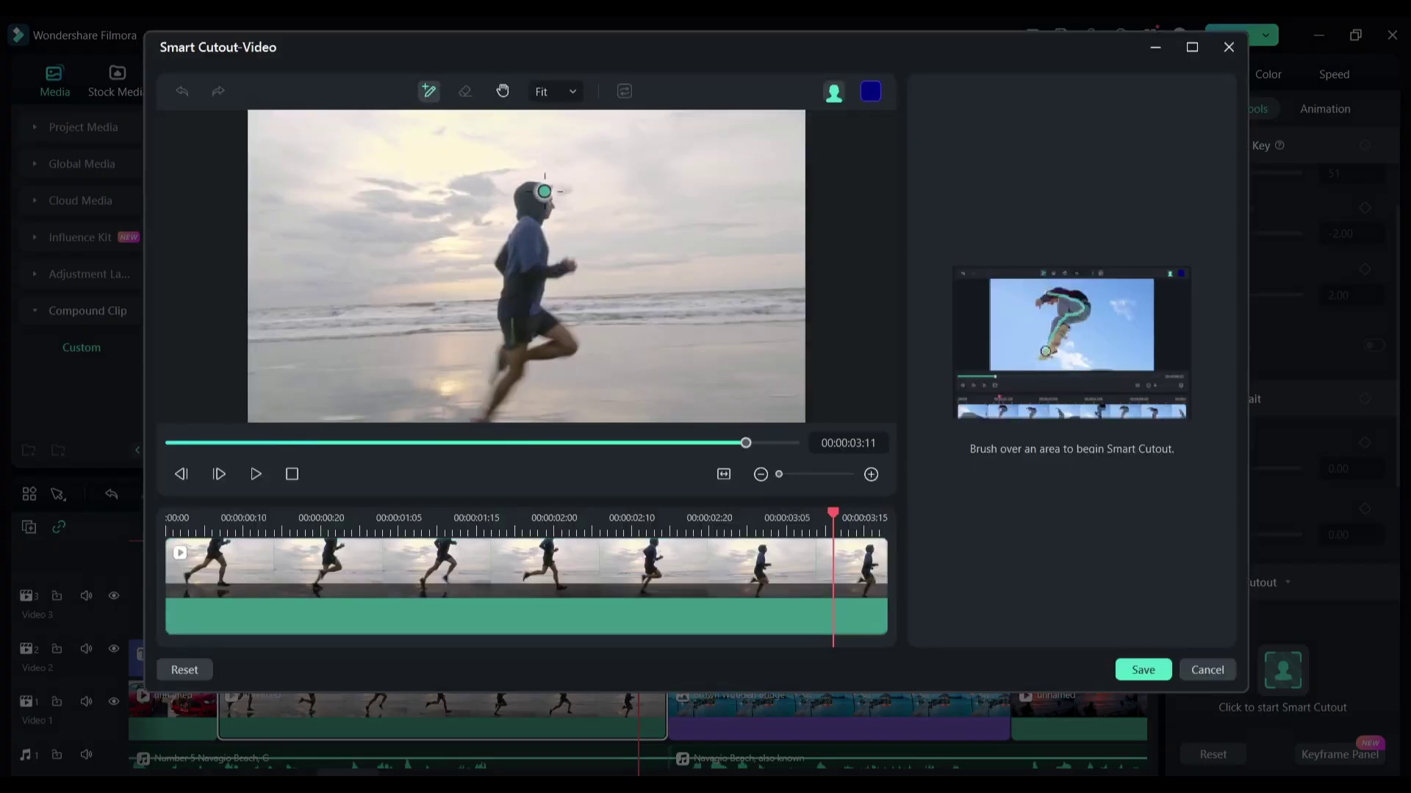
Step: Brush over the running man and run Smart Cutout to track him through the whole clip
mouse_move(540, 203)
left_mouse_down()
mouse_move(545, 315)
mouse_move(564, 344)
mouse_move(506, 356)
mouse_move(488, 418)
mouse_move(518, 361)
mouse_move(504, 272)
mouse_move(530, 198)
left_mouse_up()
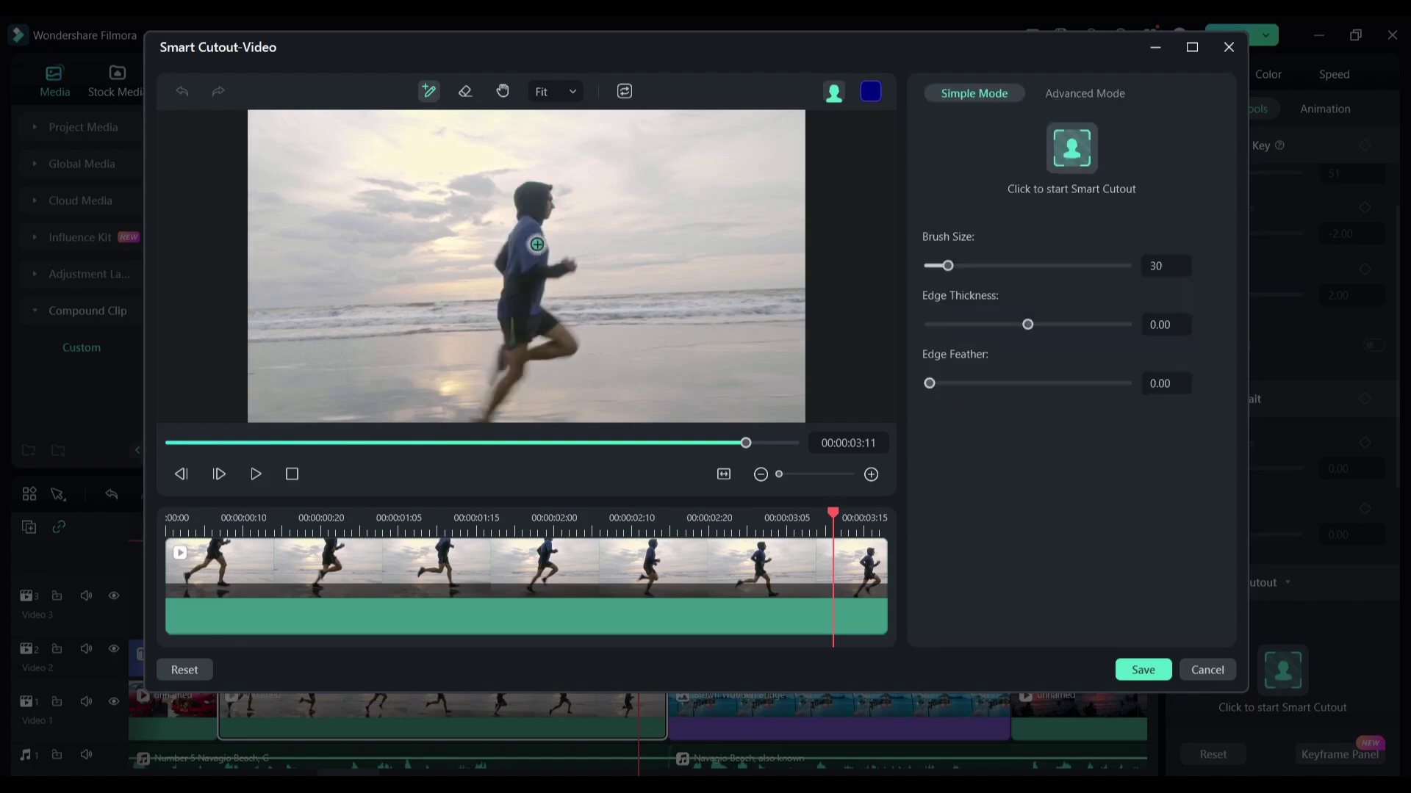
left_click(1080, 150)
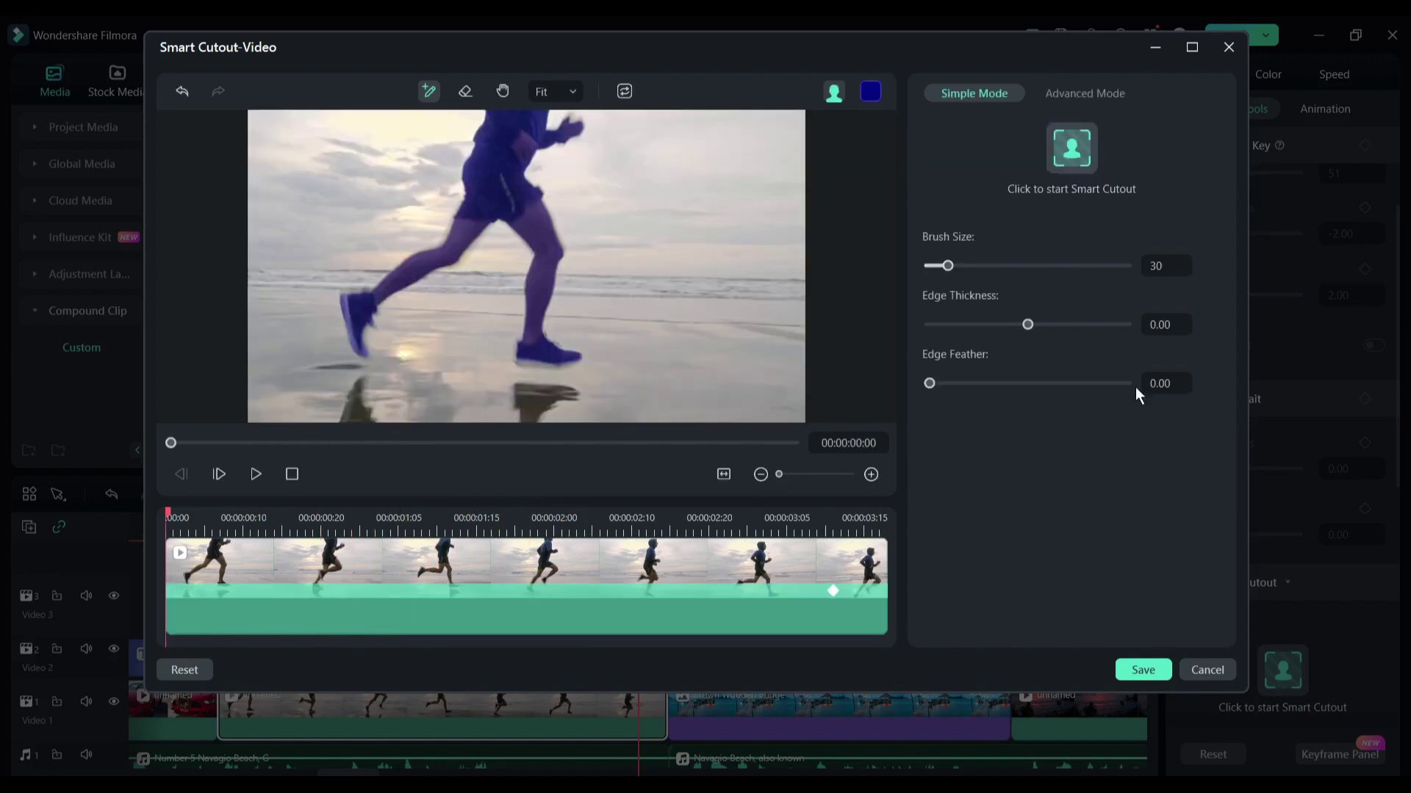
Step: Save the cutout, preview it from about 00:00:26:00, and select the runner clip
left_click(1143, 670)
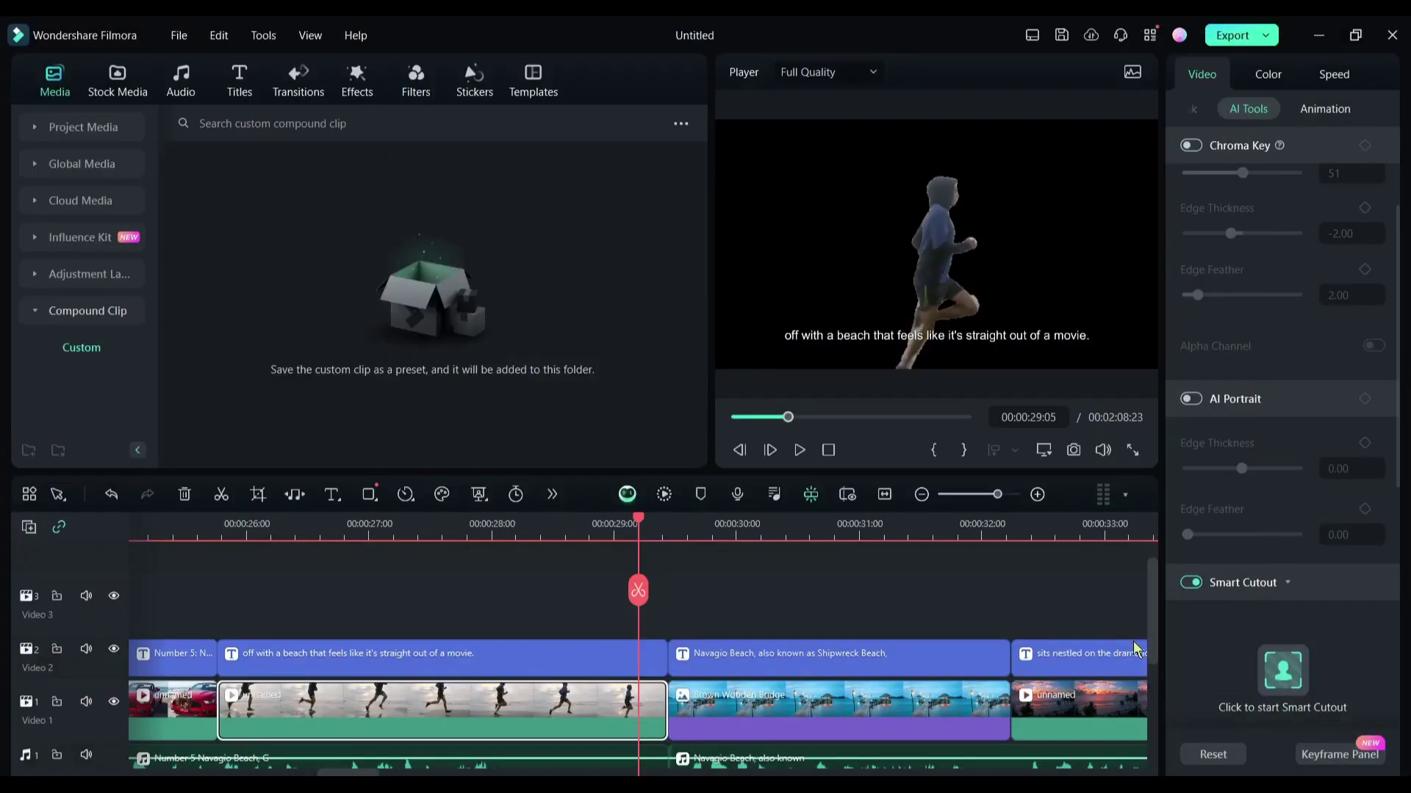
left_click(244, 544)
key("space")
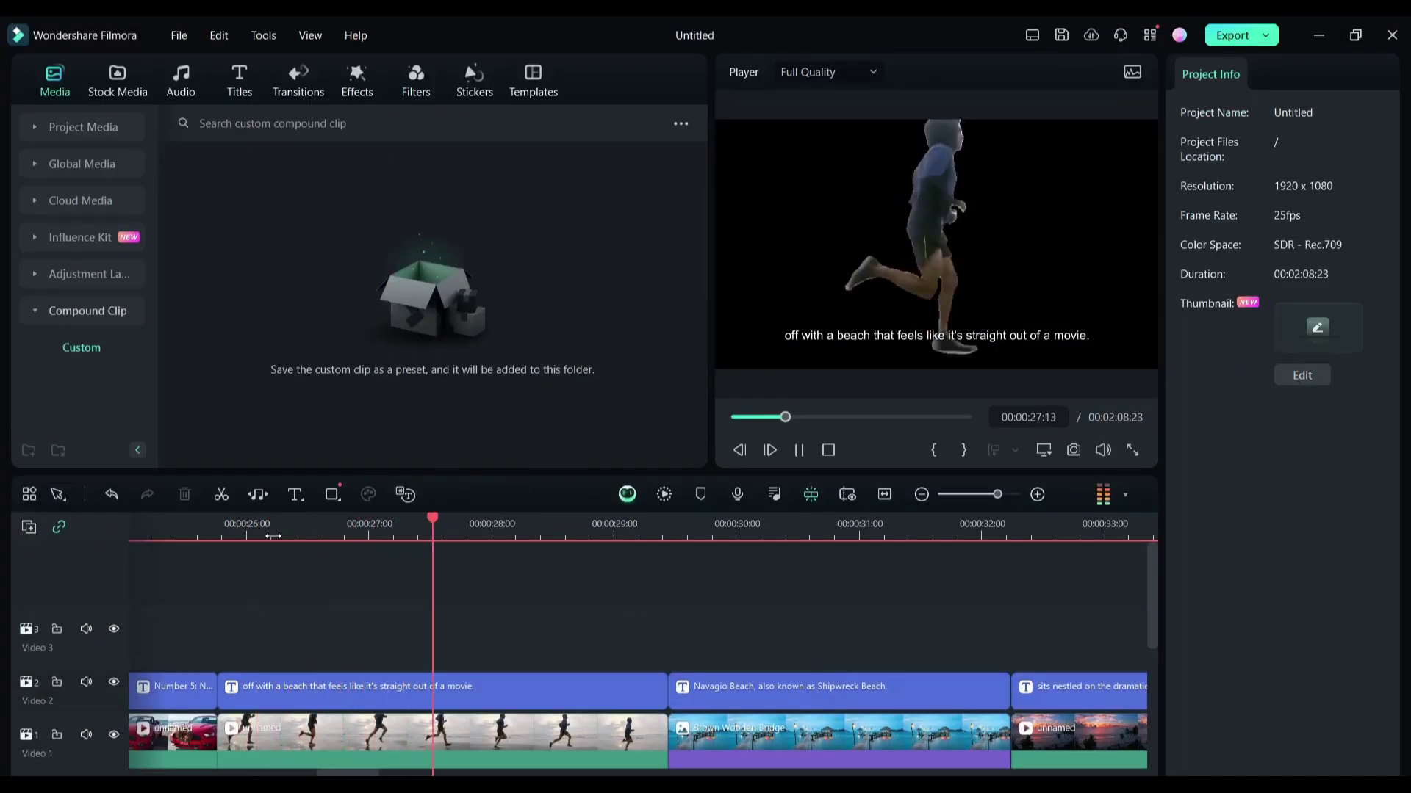
left_click(515, 734)
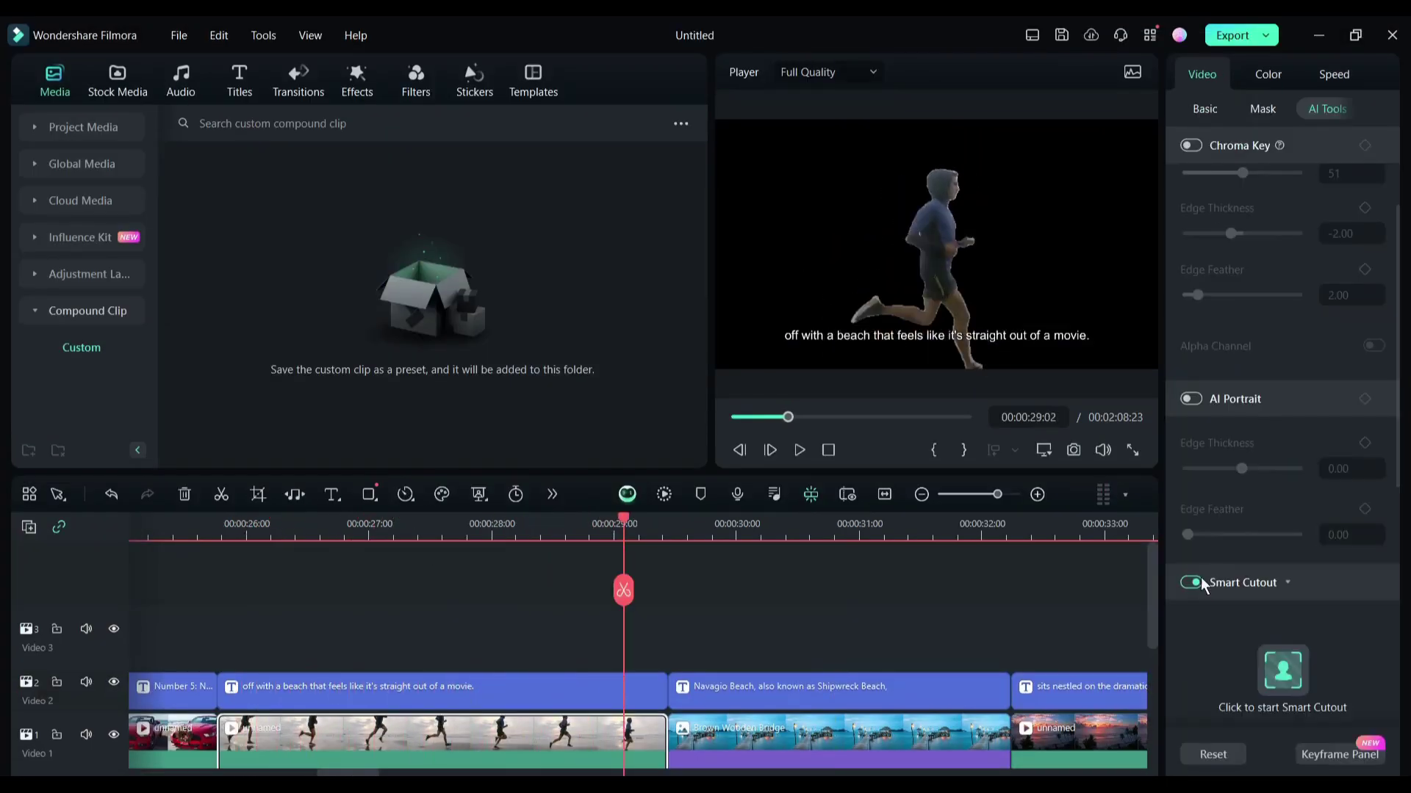
Step: Turn off Smart Cutout and try Chroma Key with the light grey sky as key colour
left_click(1191, 582)
left_click(1189, 145)
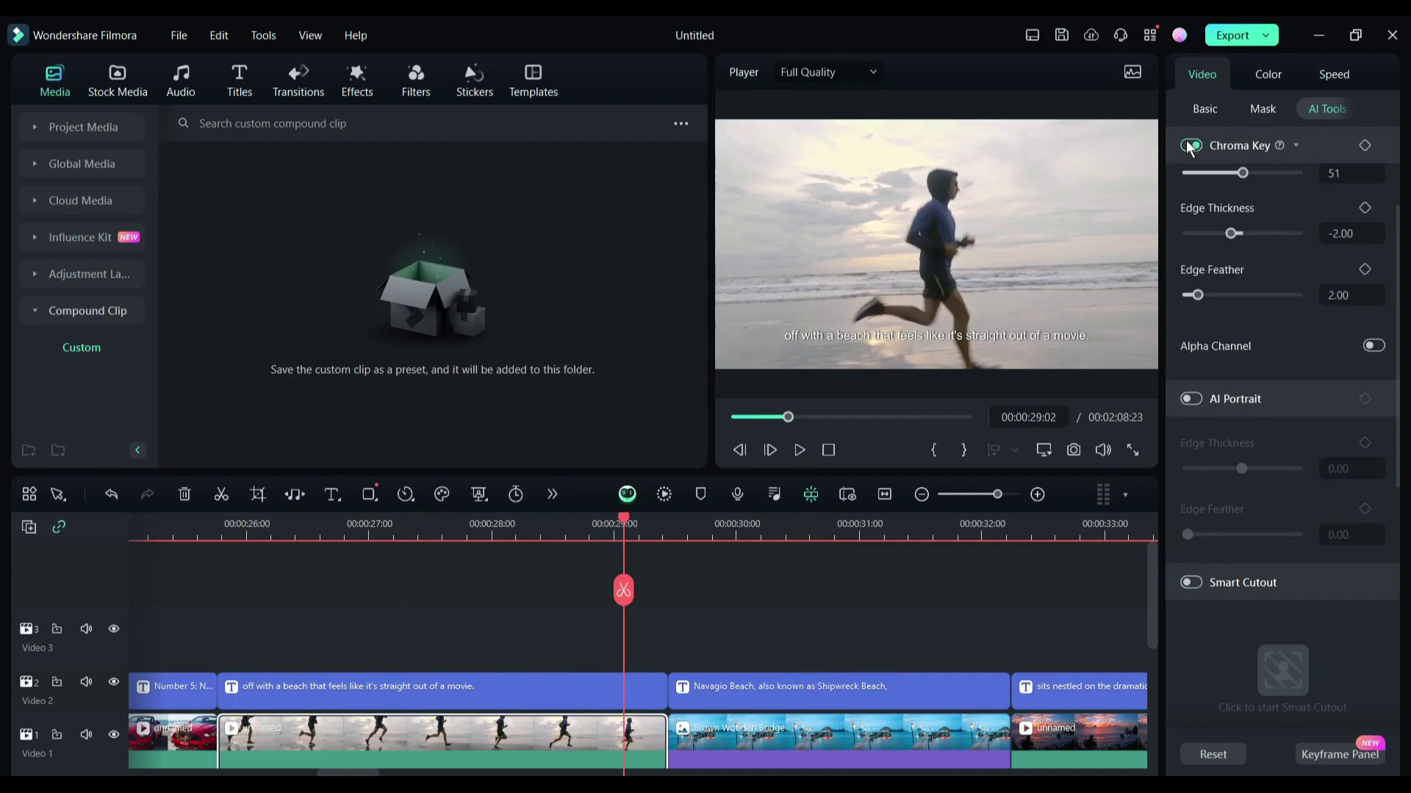
scroll(1281, 213, "up", 3)
left_click(1266, 214)
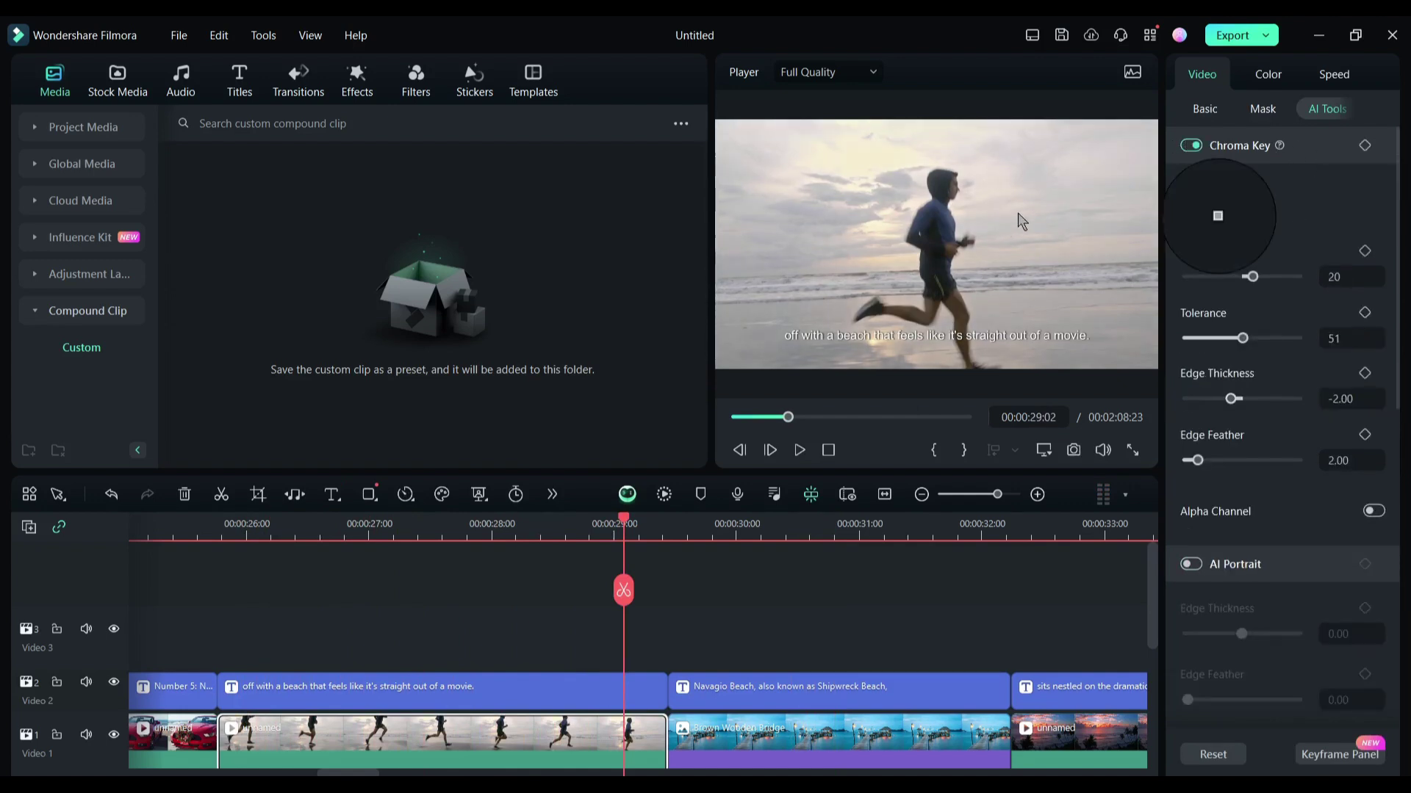
left_click(1051, 206)
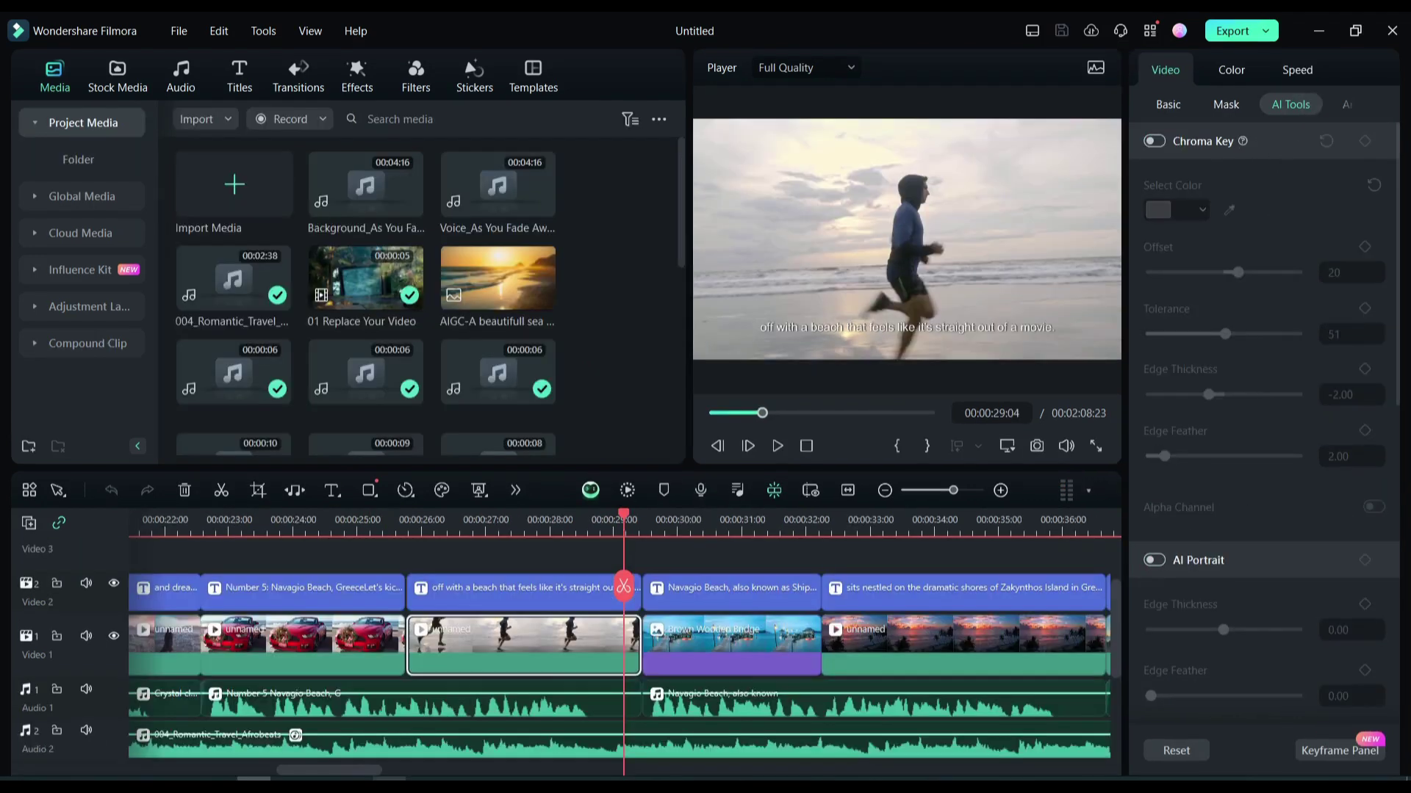
scroll(1321, 288, "down", 6)
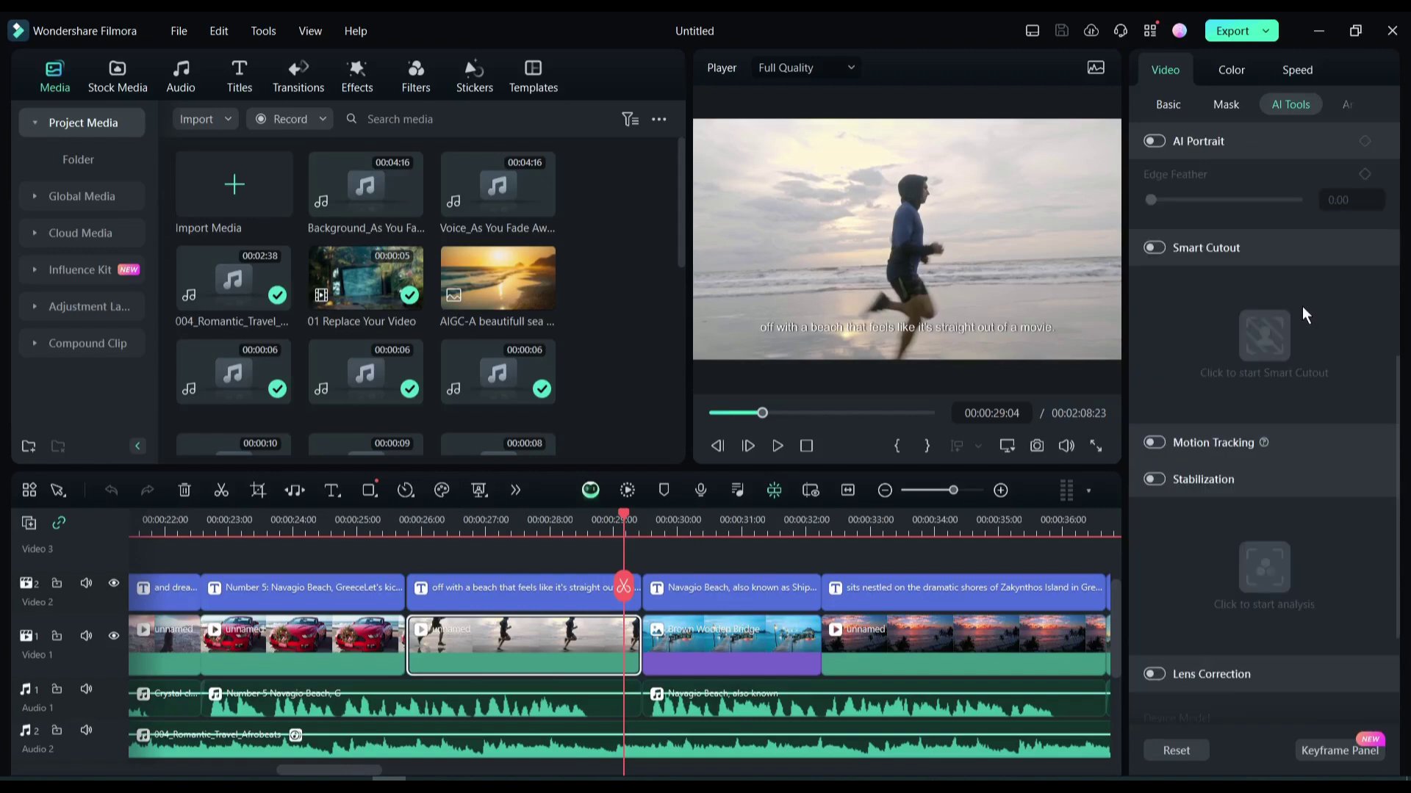
Step: Motion-track the runner's head and attach a mosaic that follows it, then preview
left_click(1151, 443)
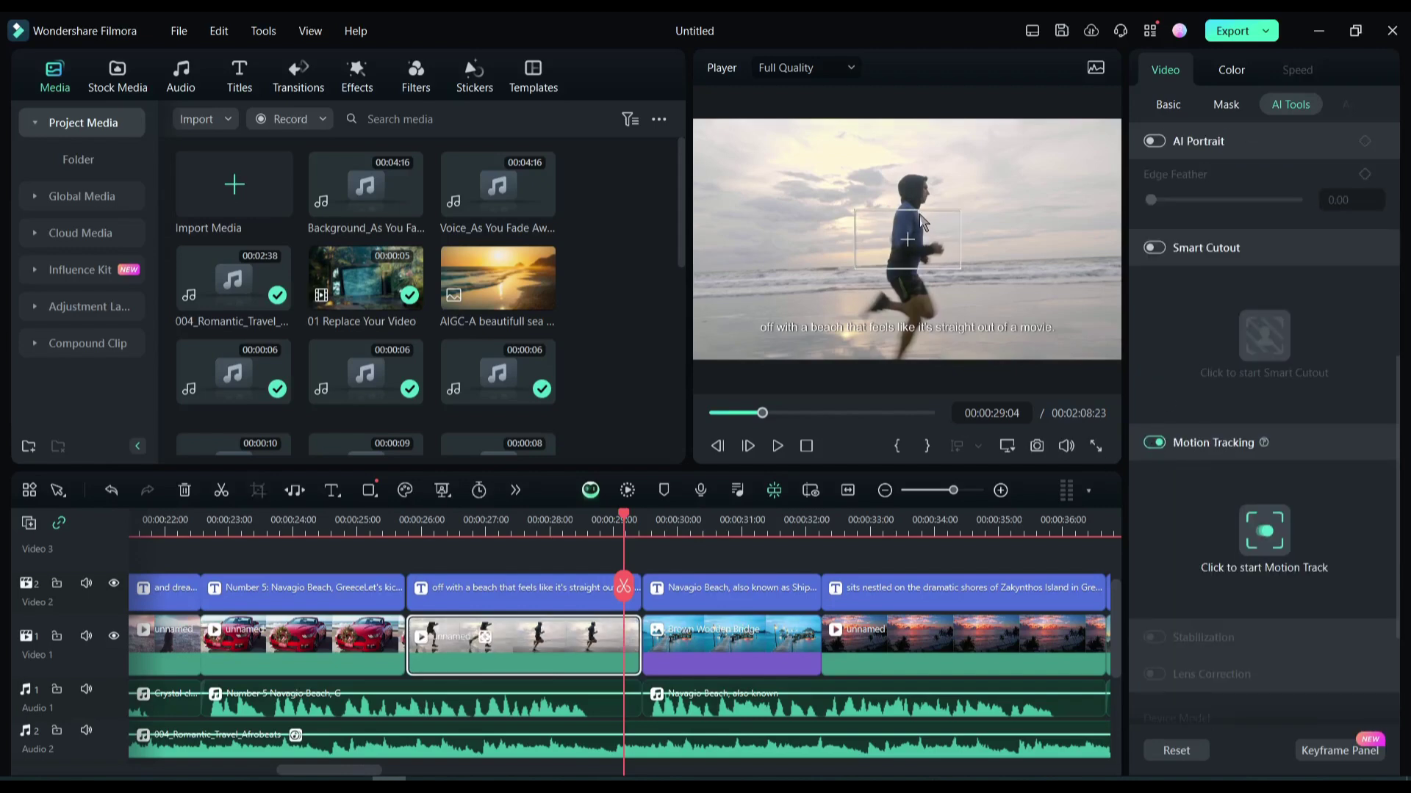
left_click_drag(922, 220, 928, 172)
left_click(1264, 531)
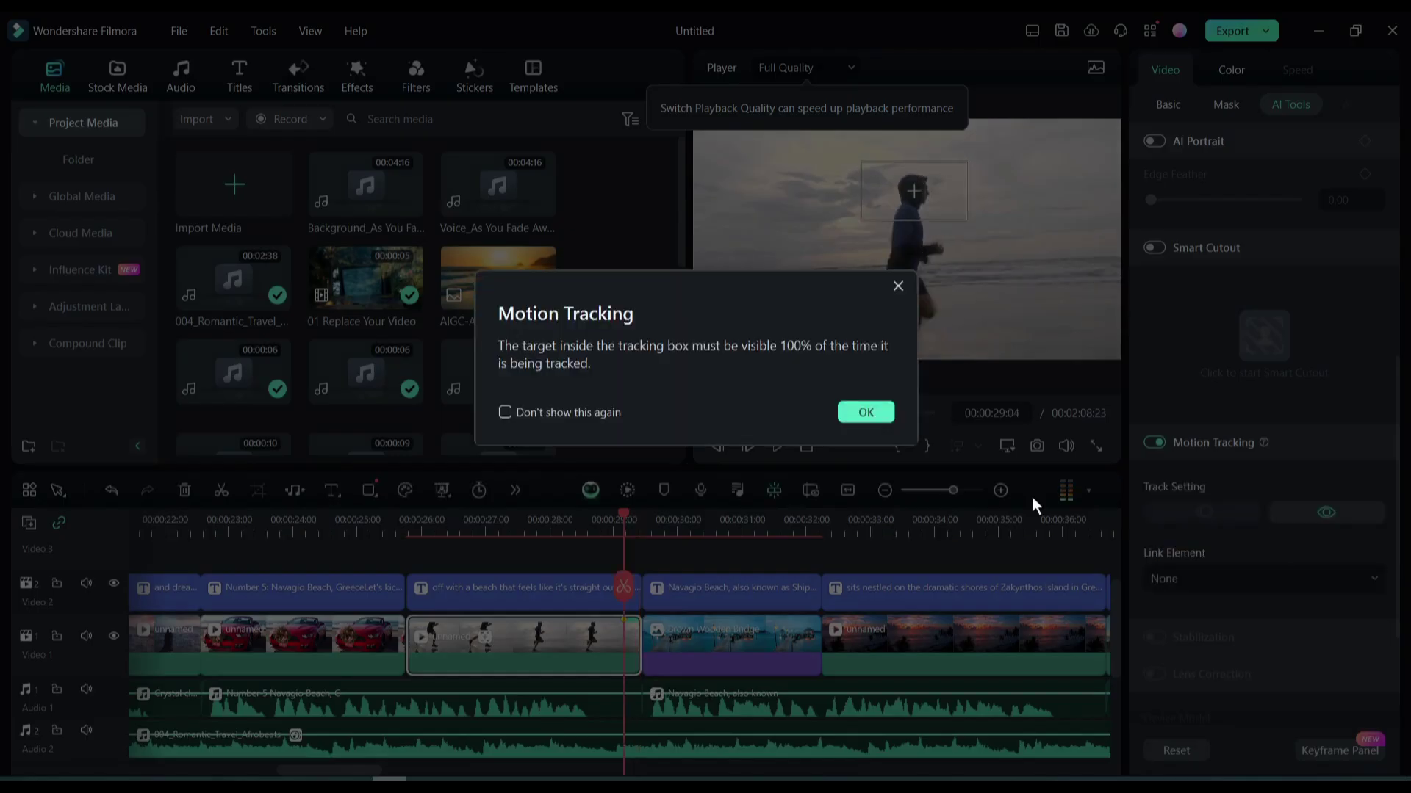
key("Return")
left_click(1264, 578)
left_click(1209, 709)
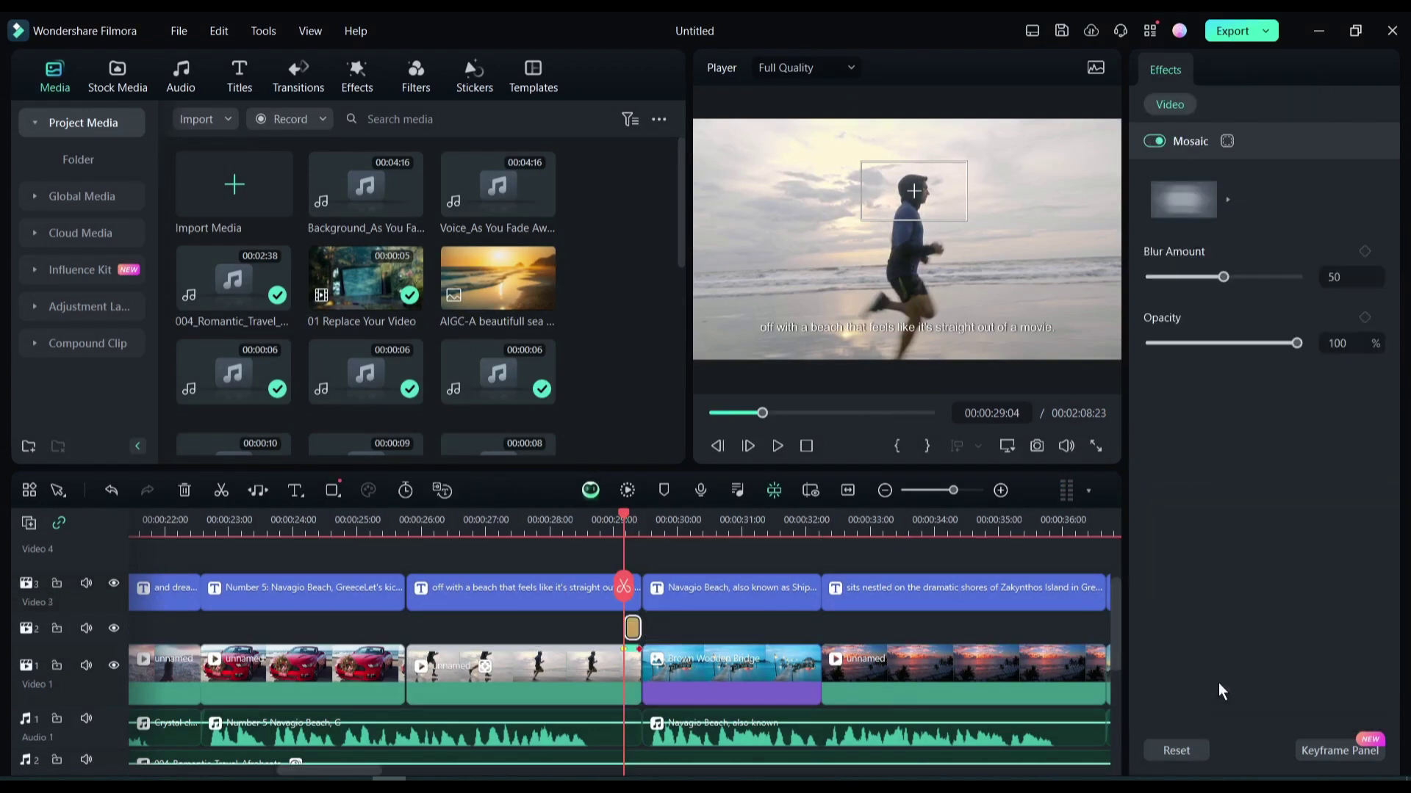
key("space")
key("space")
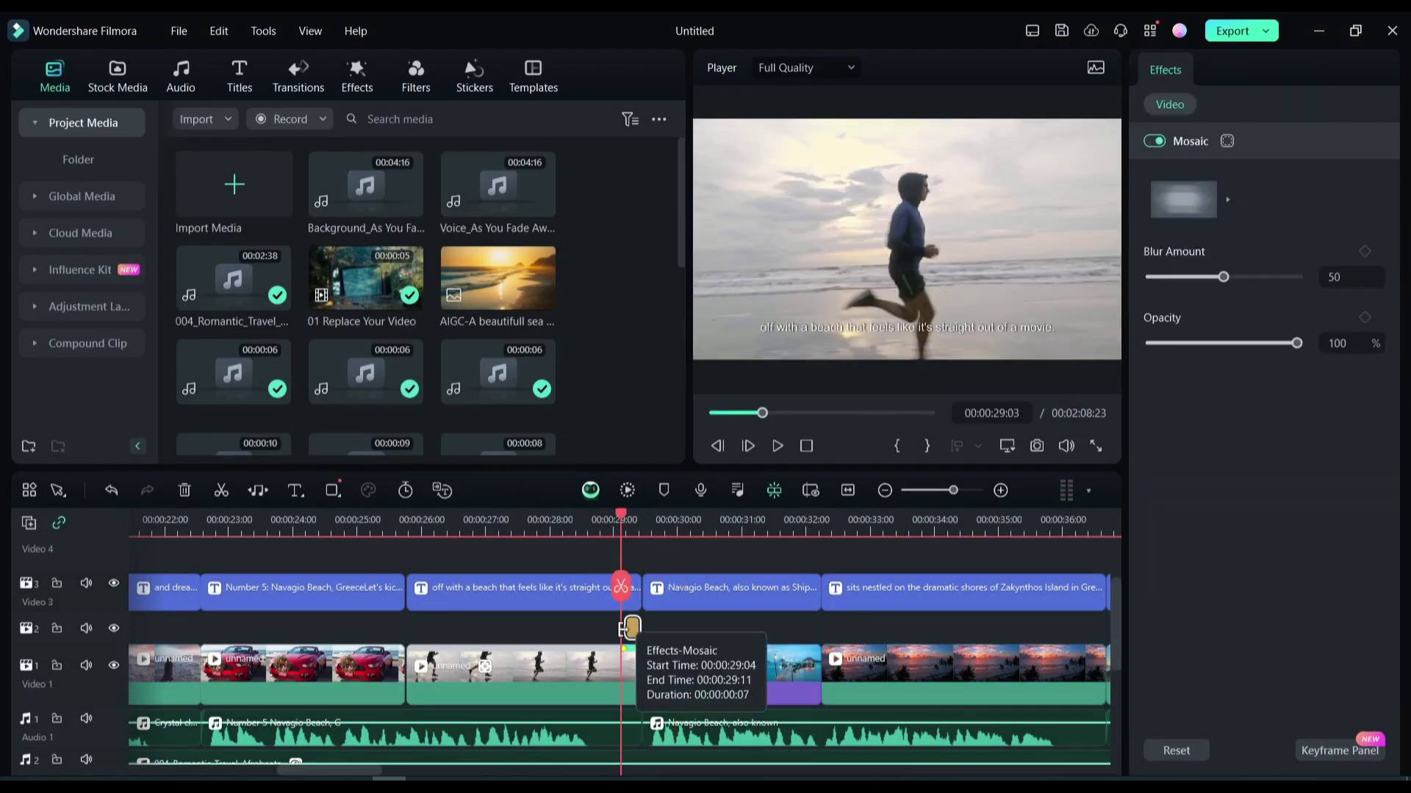
key("ctrl+z")
Step: Enable Stabilization and Lens Correction for the runner clip
left_click(1154, 474)
left_click(1278, 557)
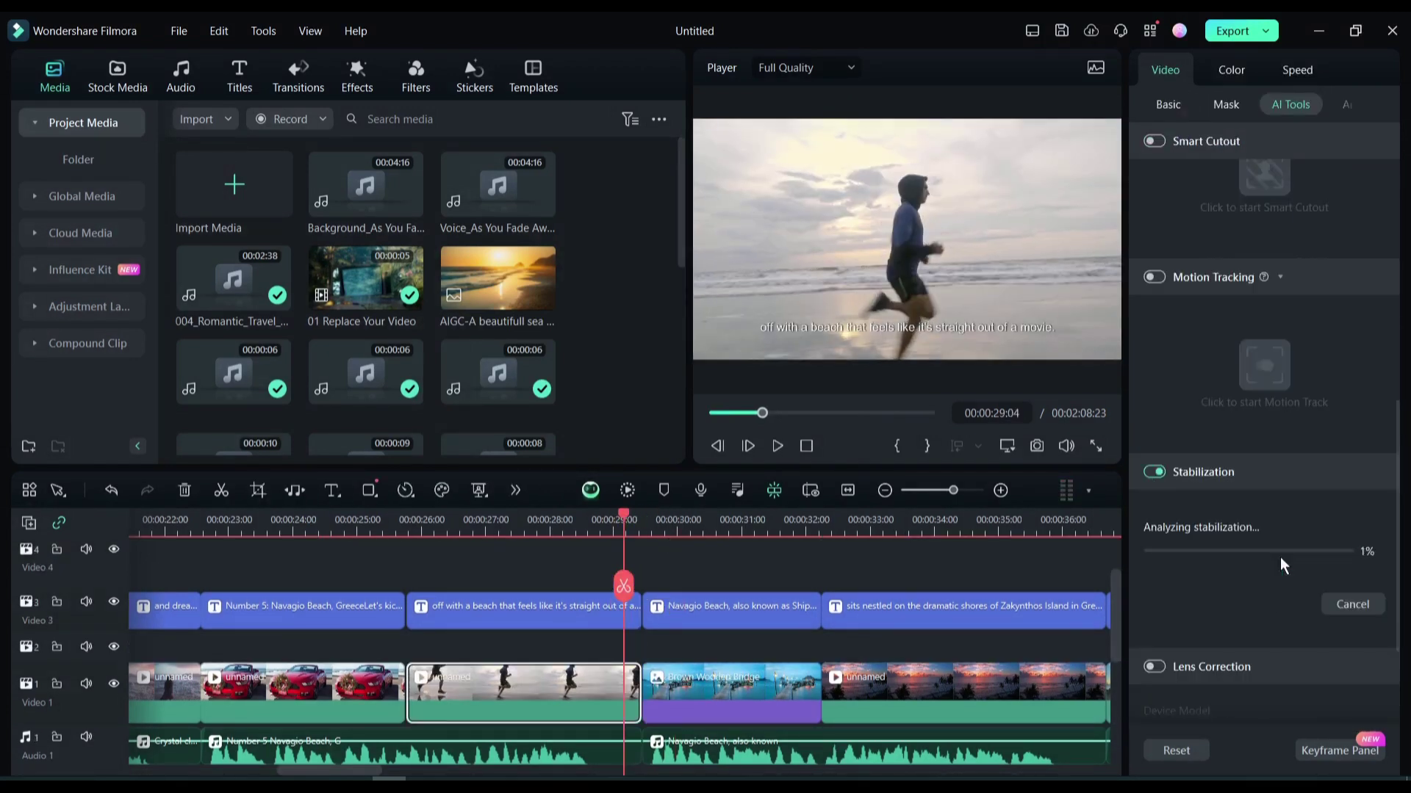
left_click(1334, 597)
left_click(1291, 670)
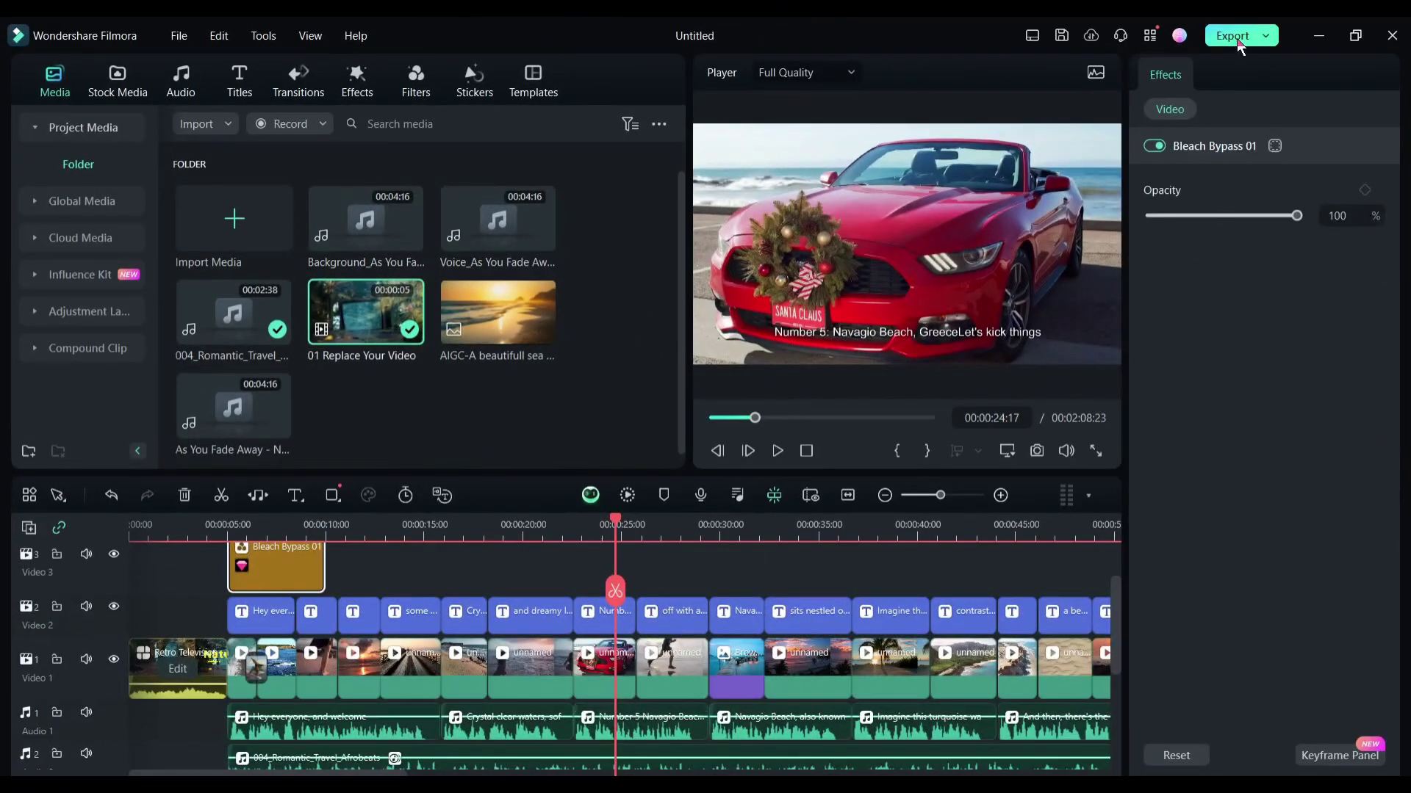
Step: Generate AI YouTube titles for the export name from 'Top 5 most beautiful sea beaches in the world'
left_click(1234, 36)
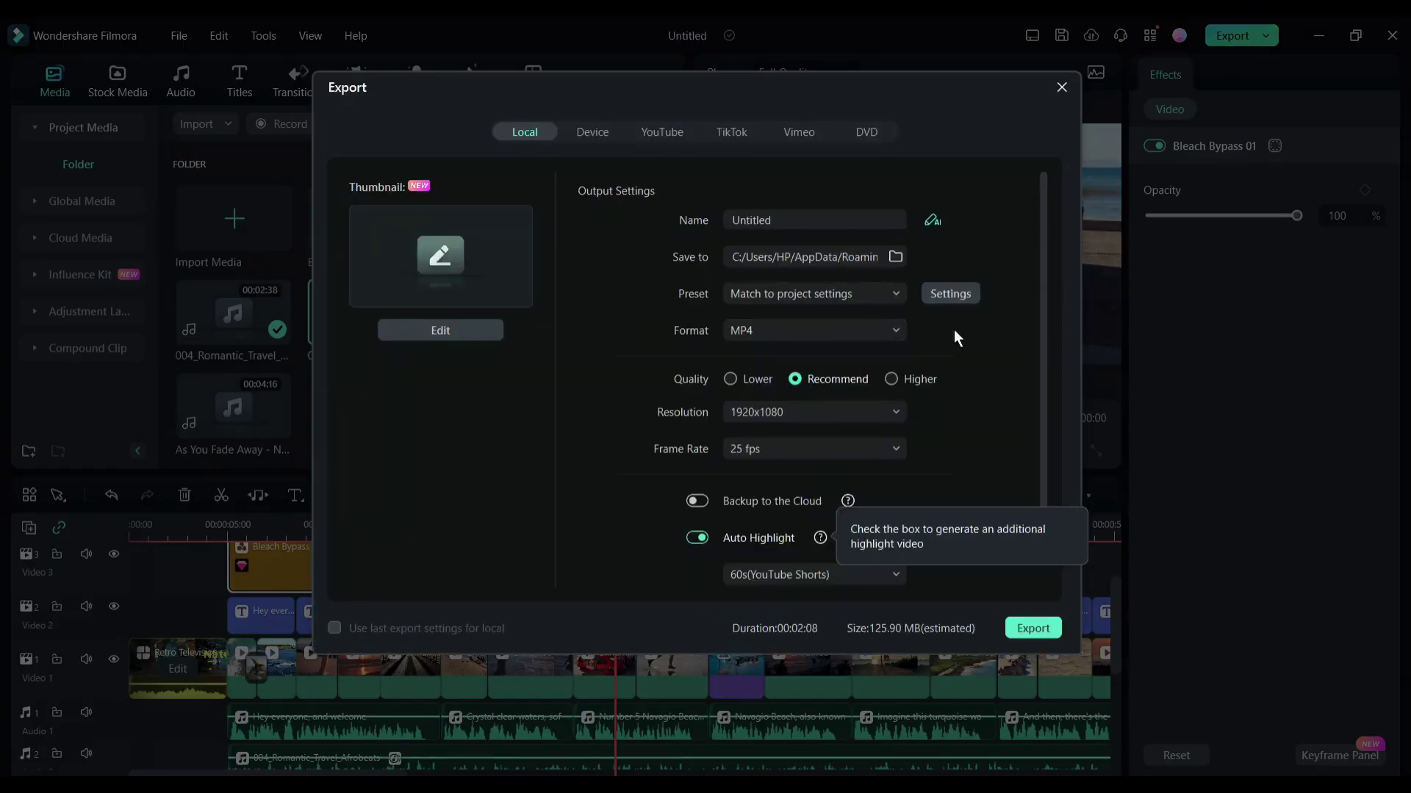
left_click(795, 228)
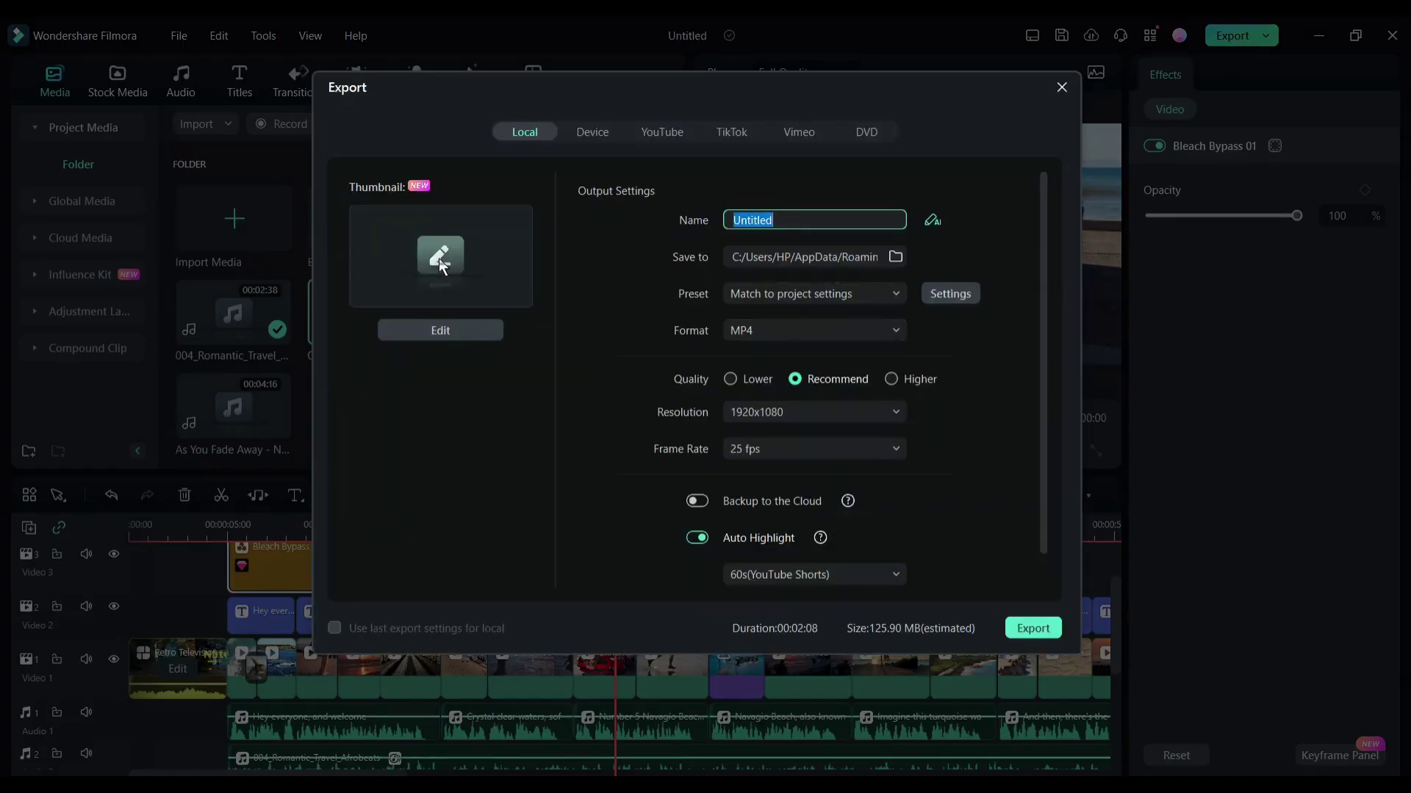
left_click(930, 220)
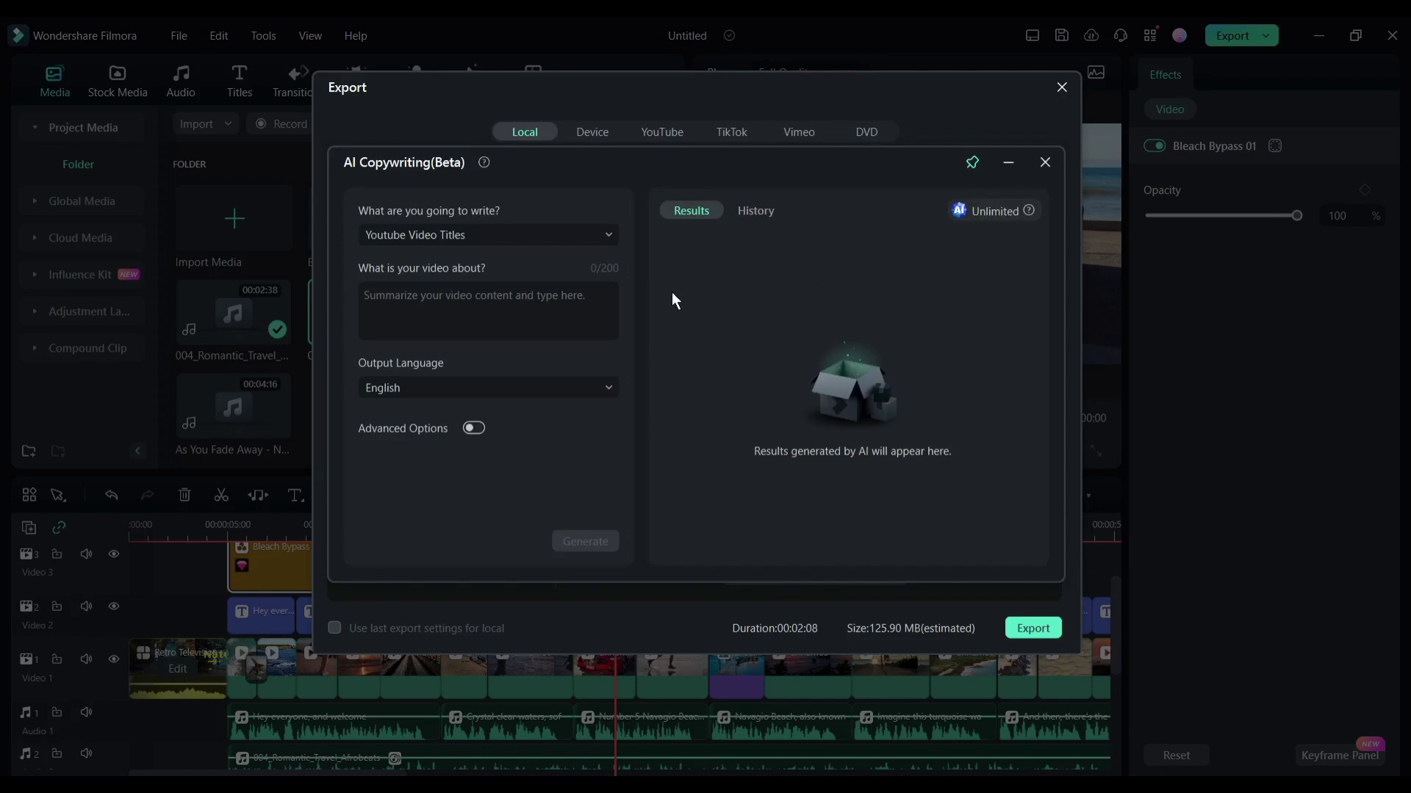
left_click(483, 240)
left_click(483, 239)
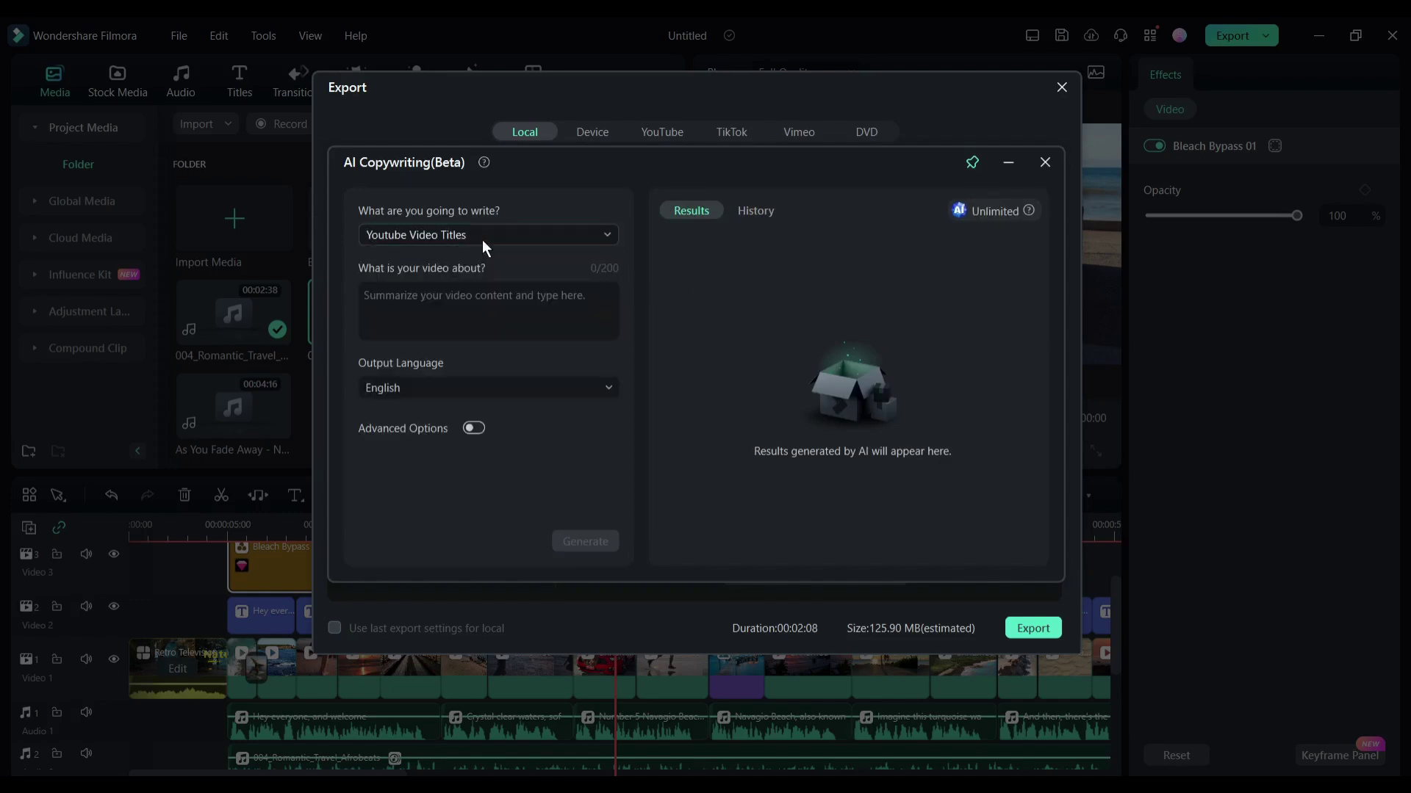
left_click(450, 300)
type("T")
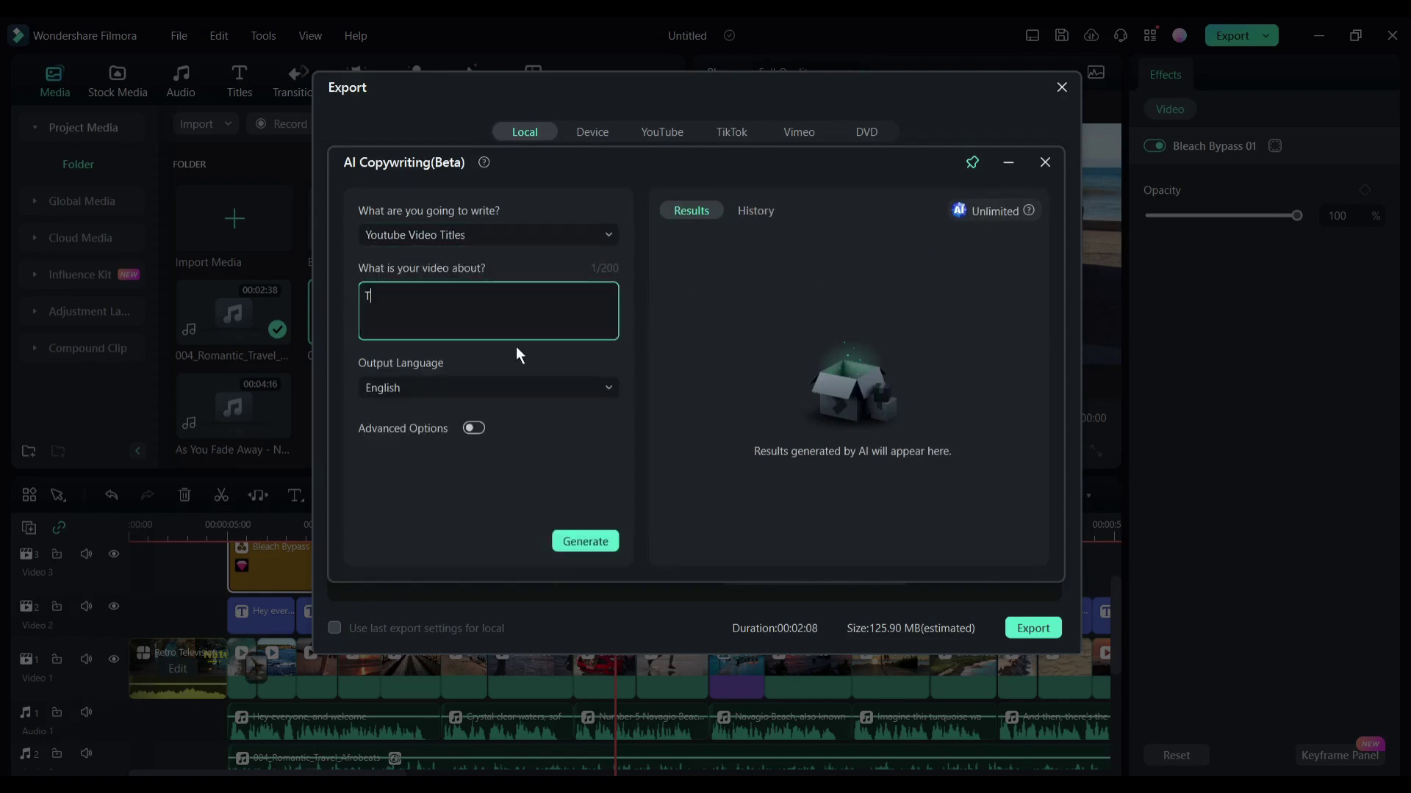
type("op 5 most beautiful sea beaches in the world")
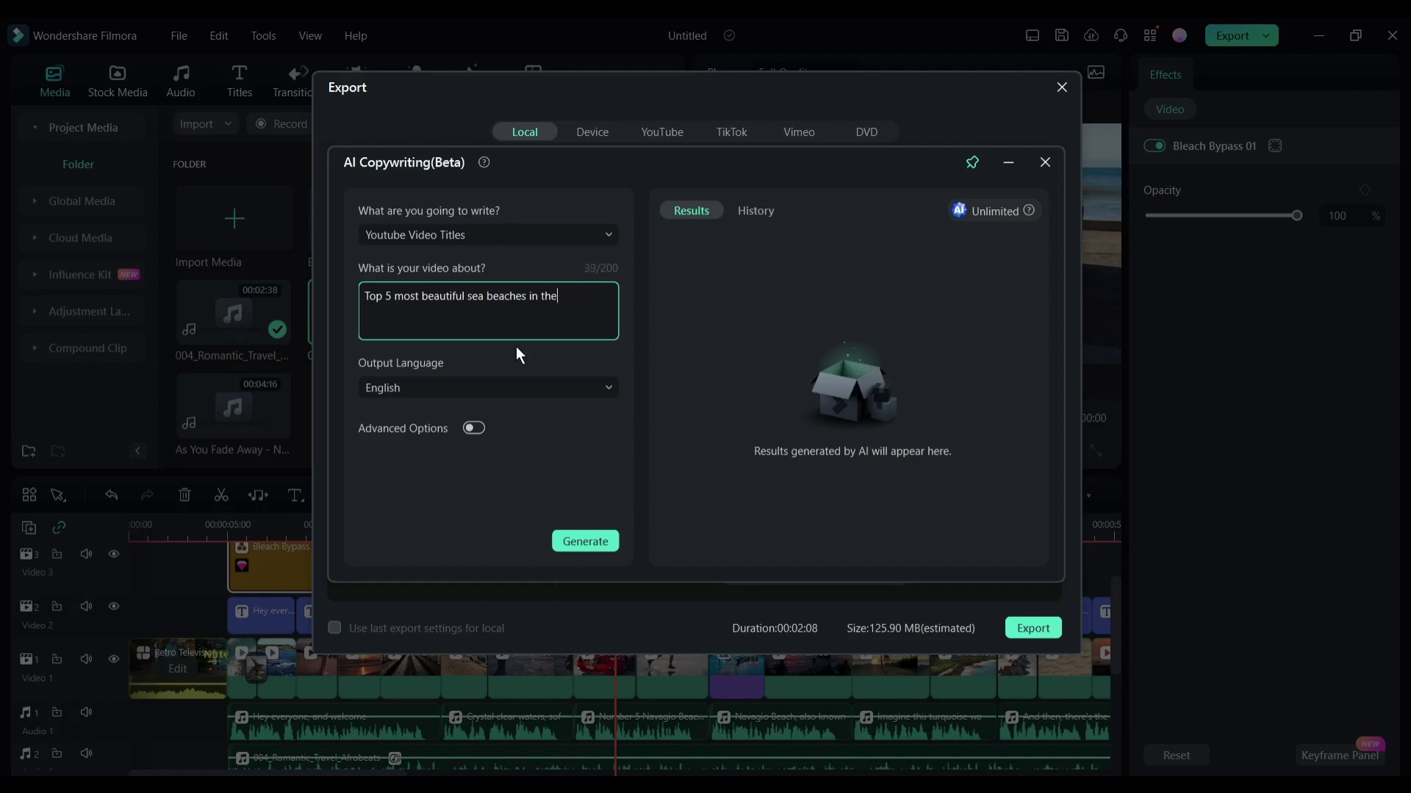
left_click(474, 429)
left_click(474, 429)
left_click(585, 542)
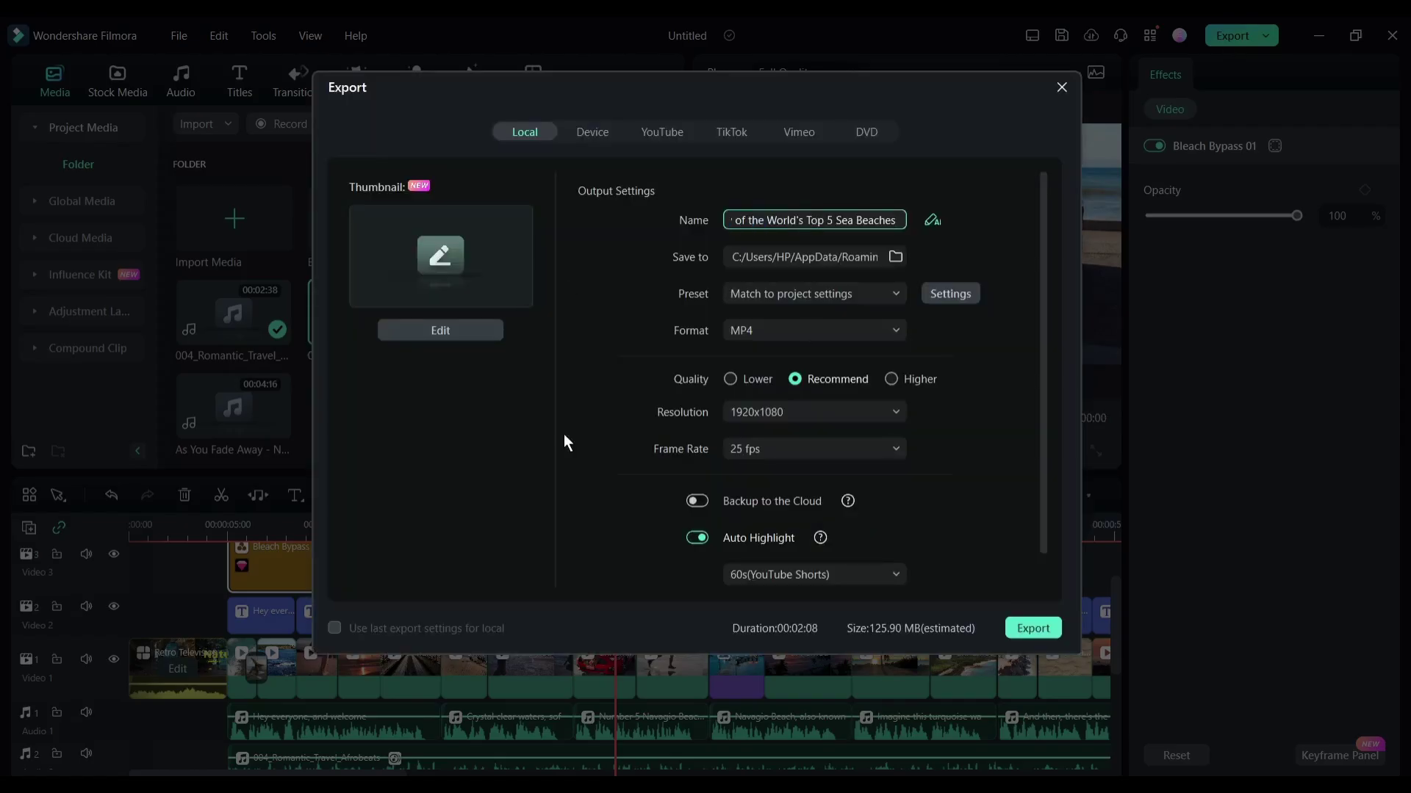
Step: Choose the pier frame as the thumbnail and add '5' text to it
left_click(440, 330)
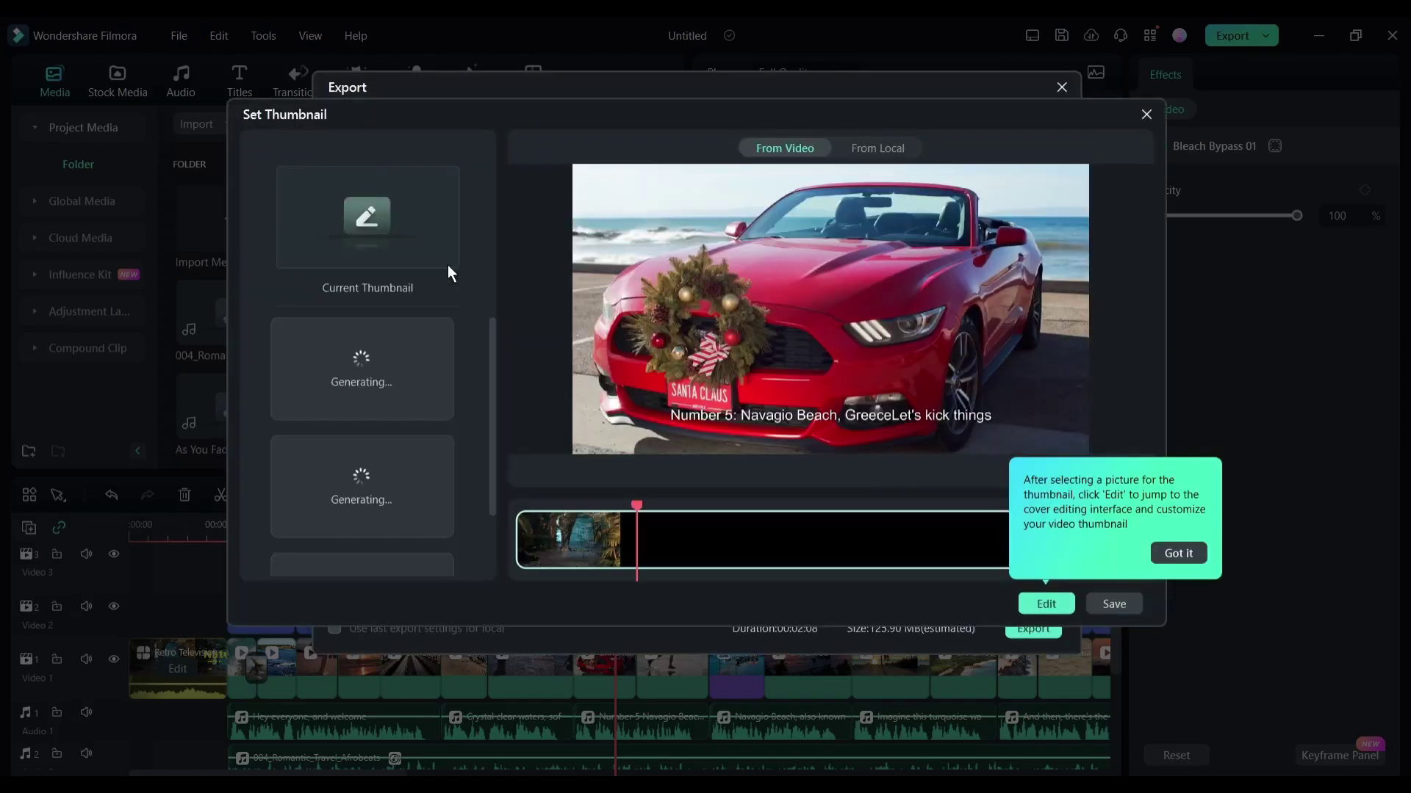
left_click(299, 473)
left_click(1049, 598)
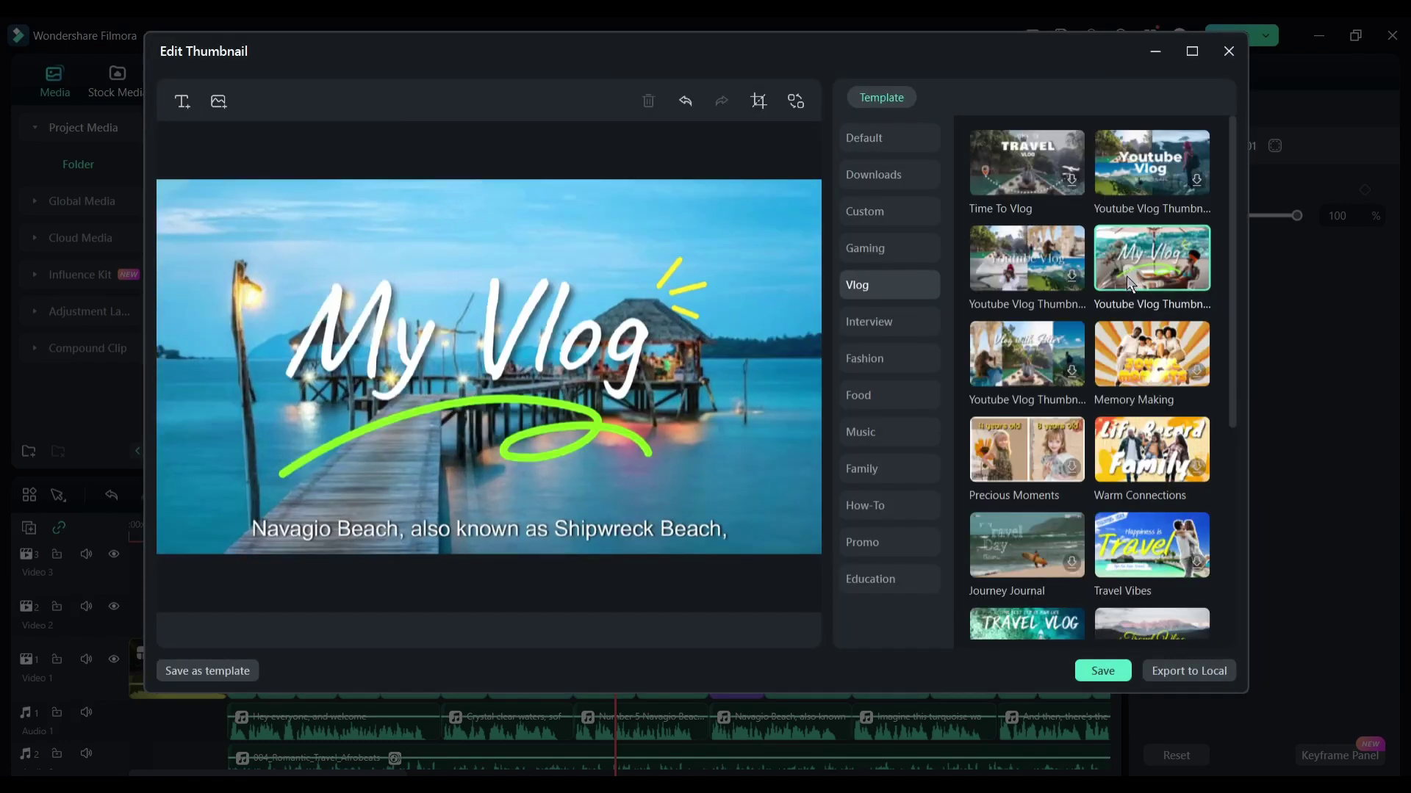
type("5 Sea Beaches")
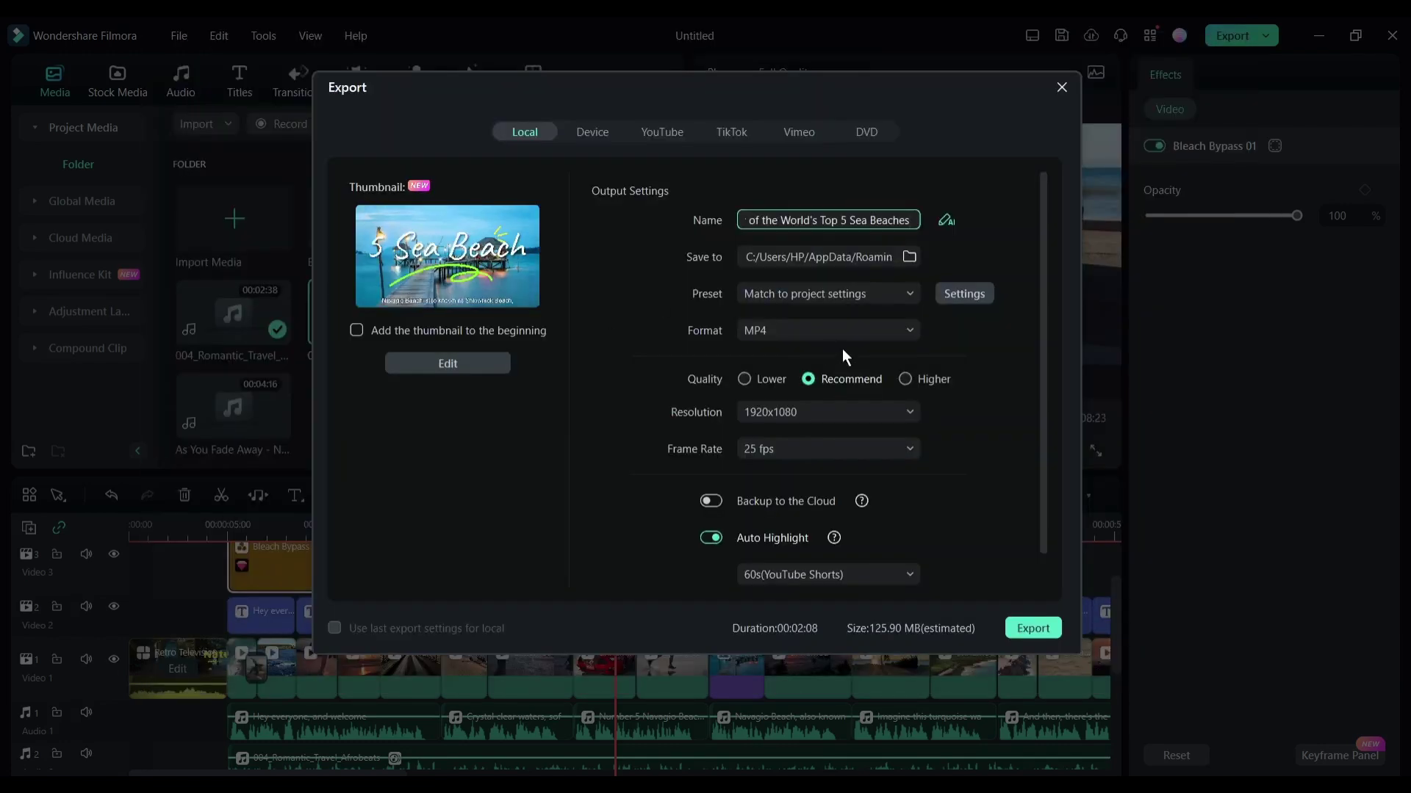
Step: Export the video as Untitled-1.mp4 and wait for the conversion to finish
left_click(1033, 629)
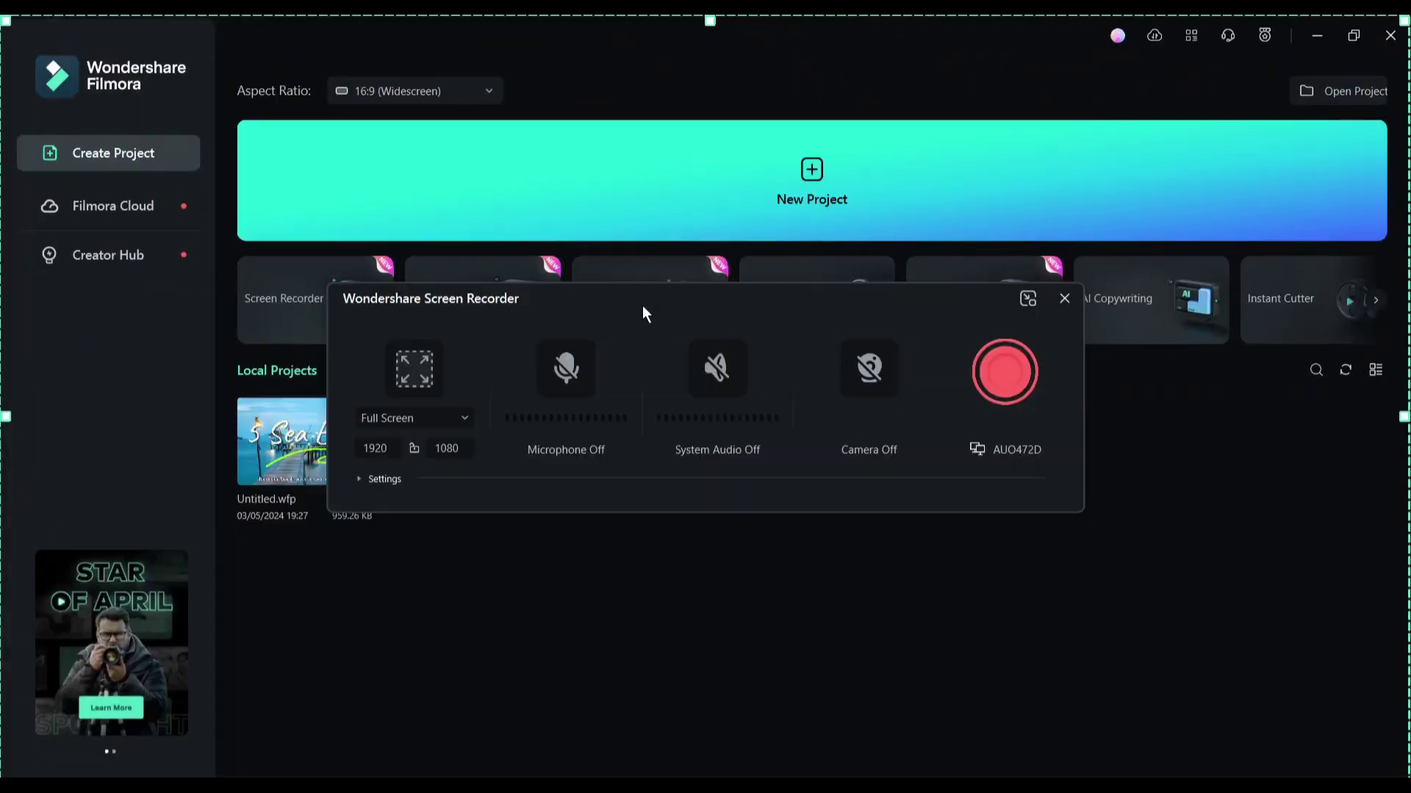
Step: Move the Screen Recorder aside and advance the tool carousel to Auto Beat Sync, Auto Reframe, Instant Mode
left_click_drag(642, 306, 756, 466)
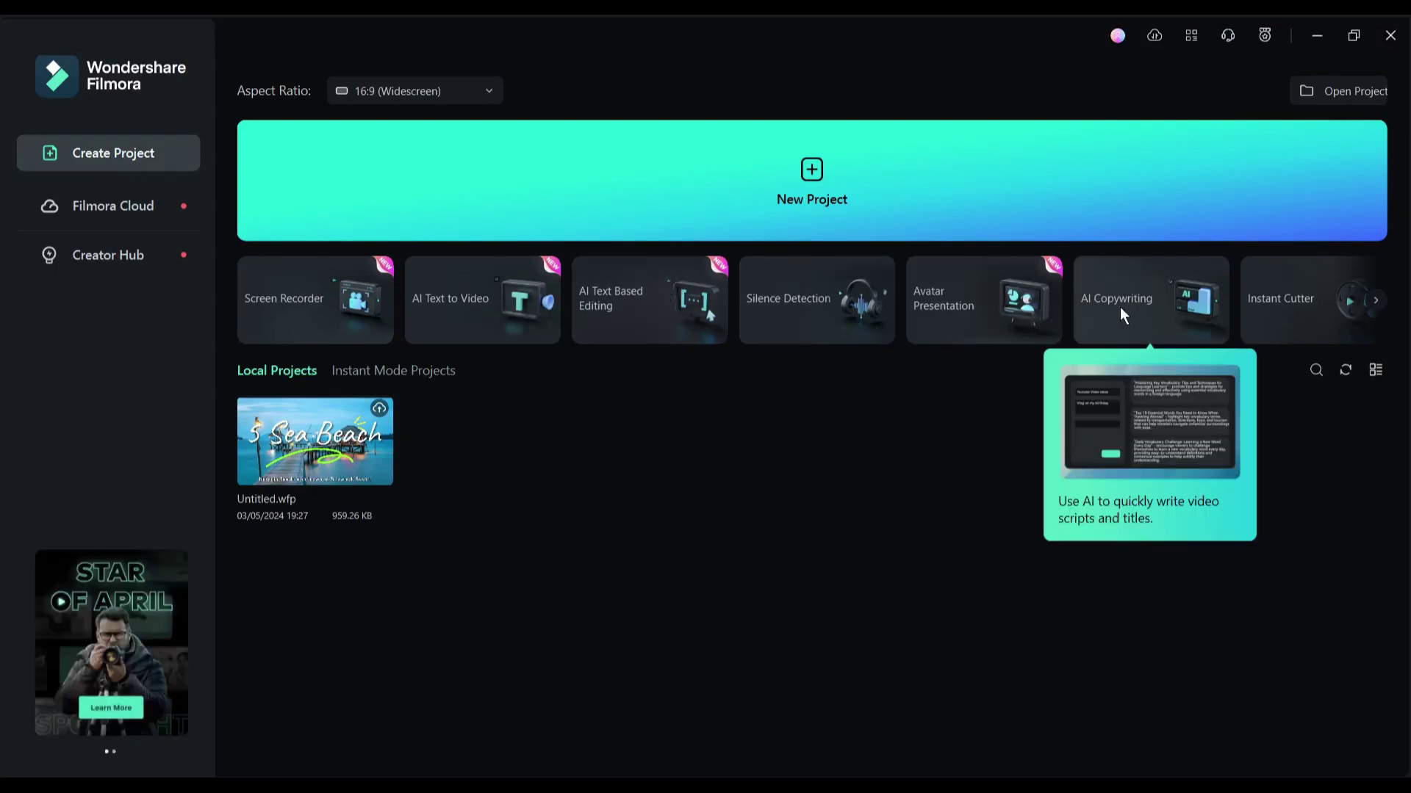
mouse_move(983, 304)
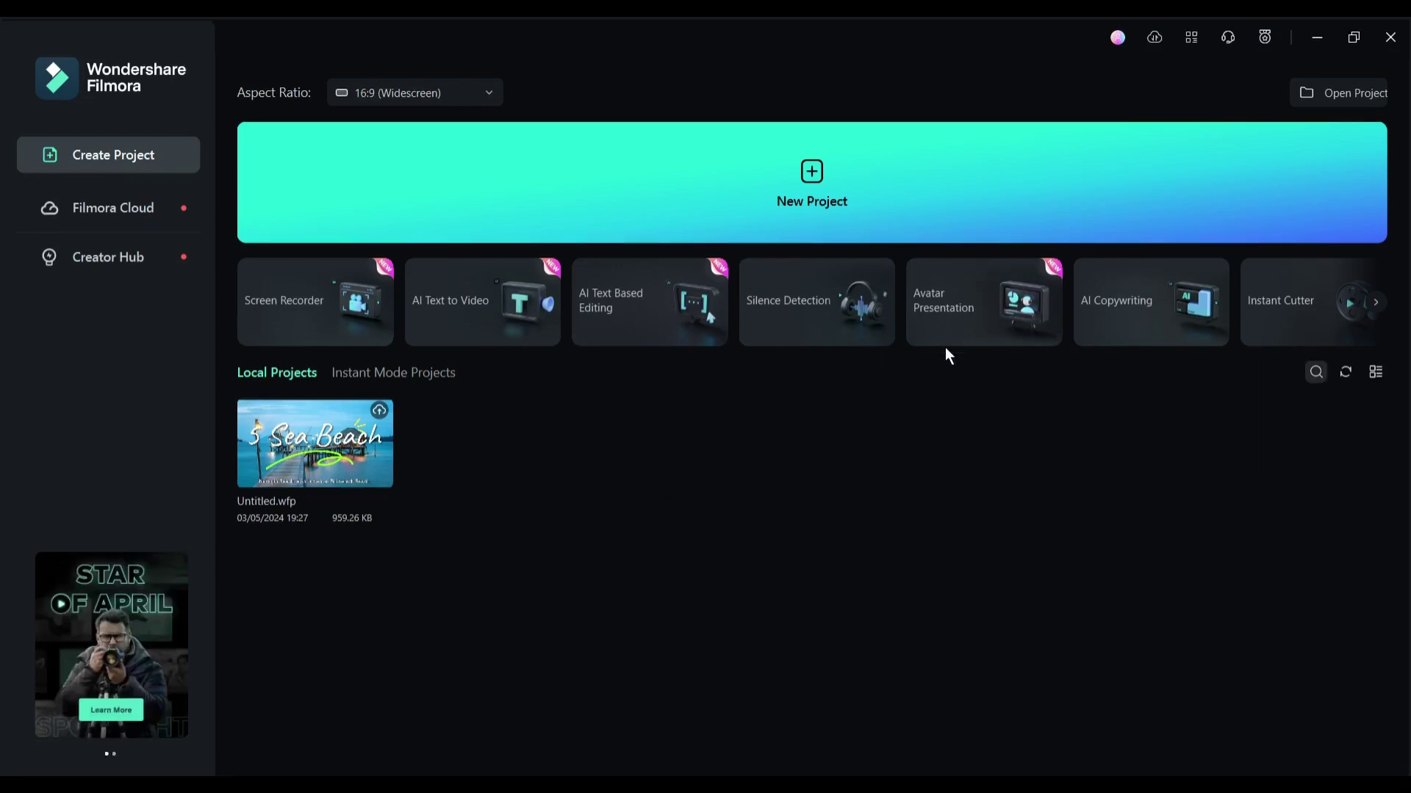
left_click(1376, 302)
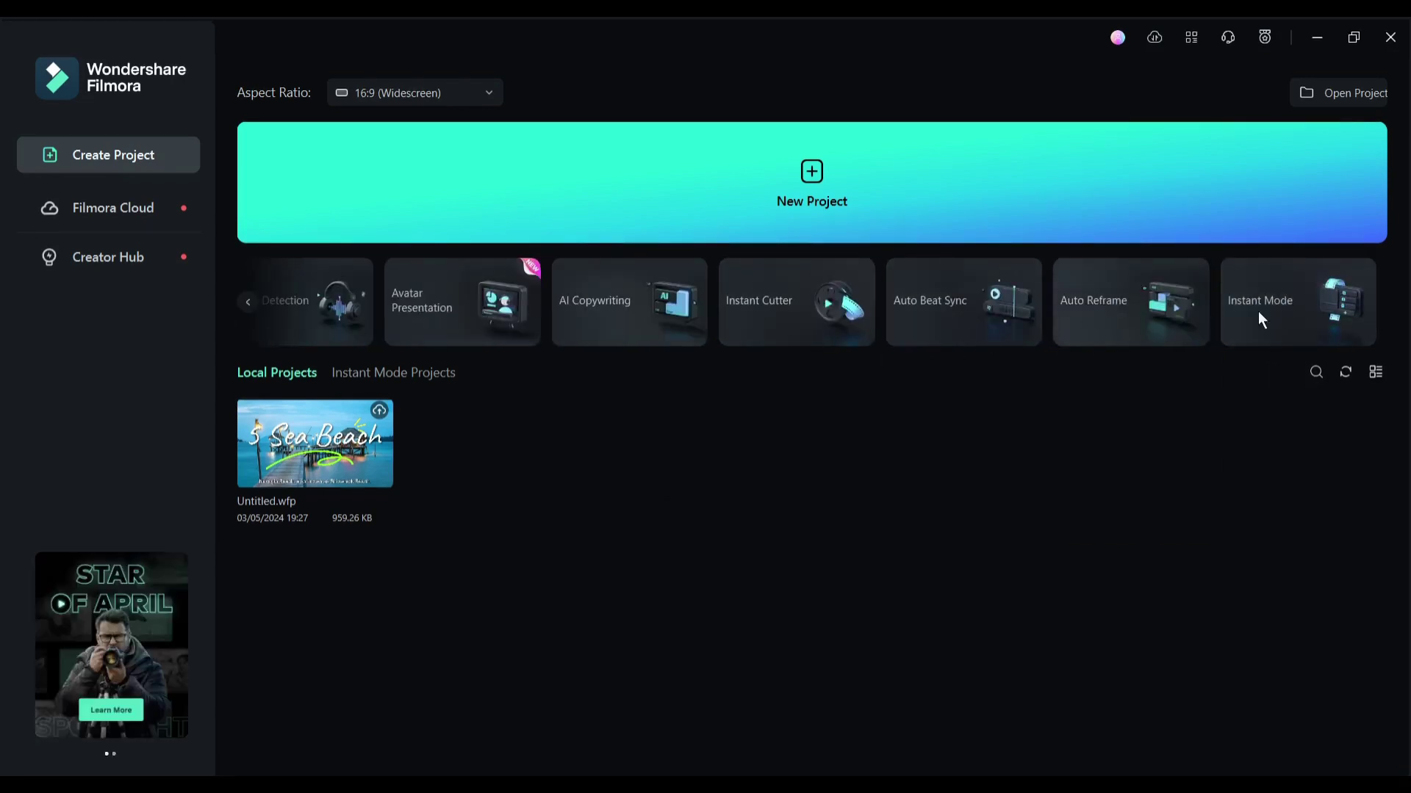